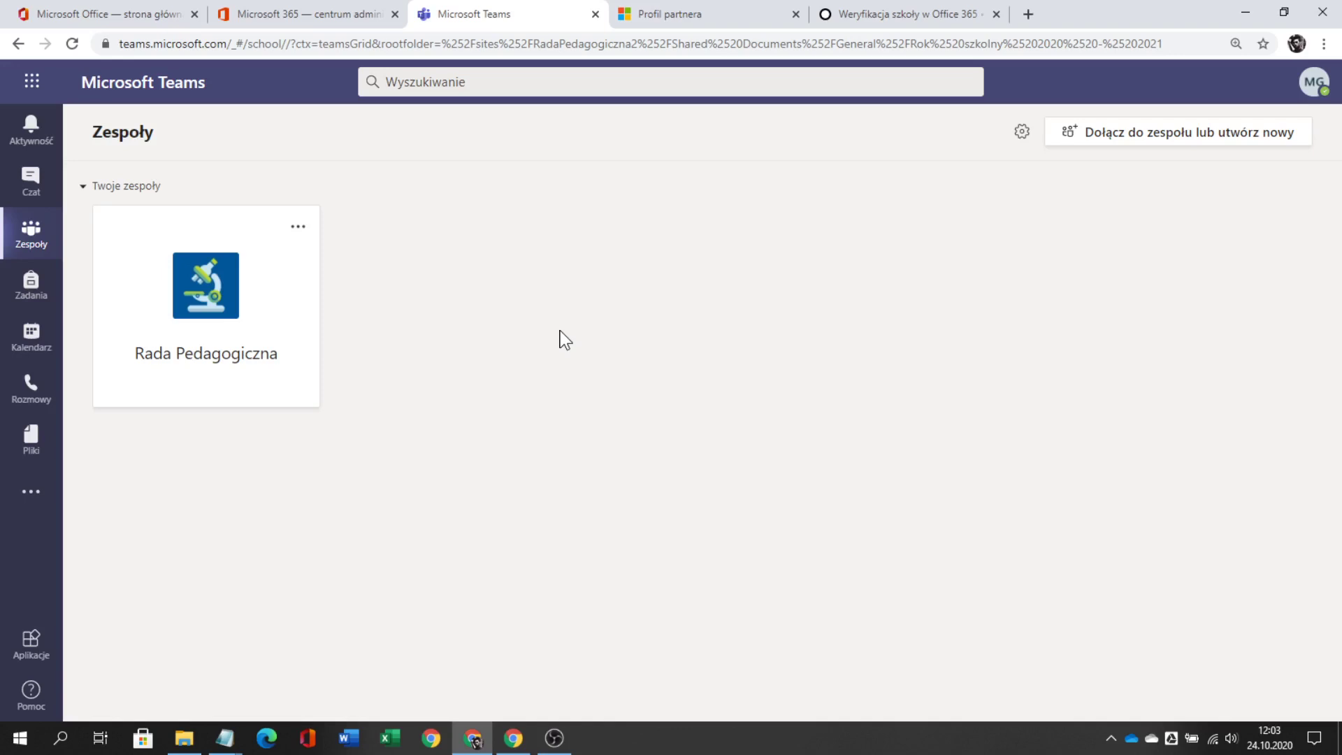
- Bring up the Teams page for joining or creating a team
click(1135, 140)
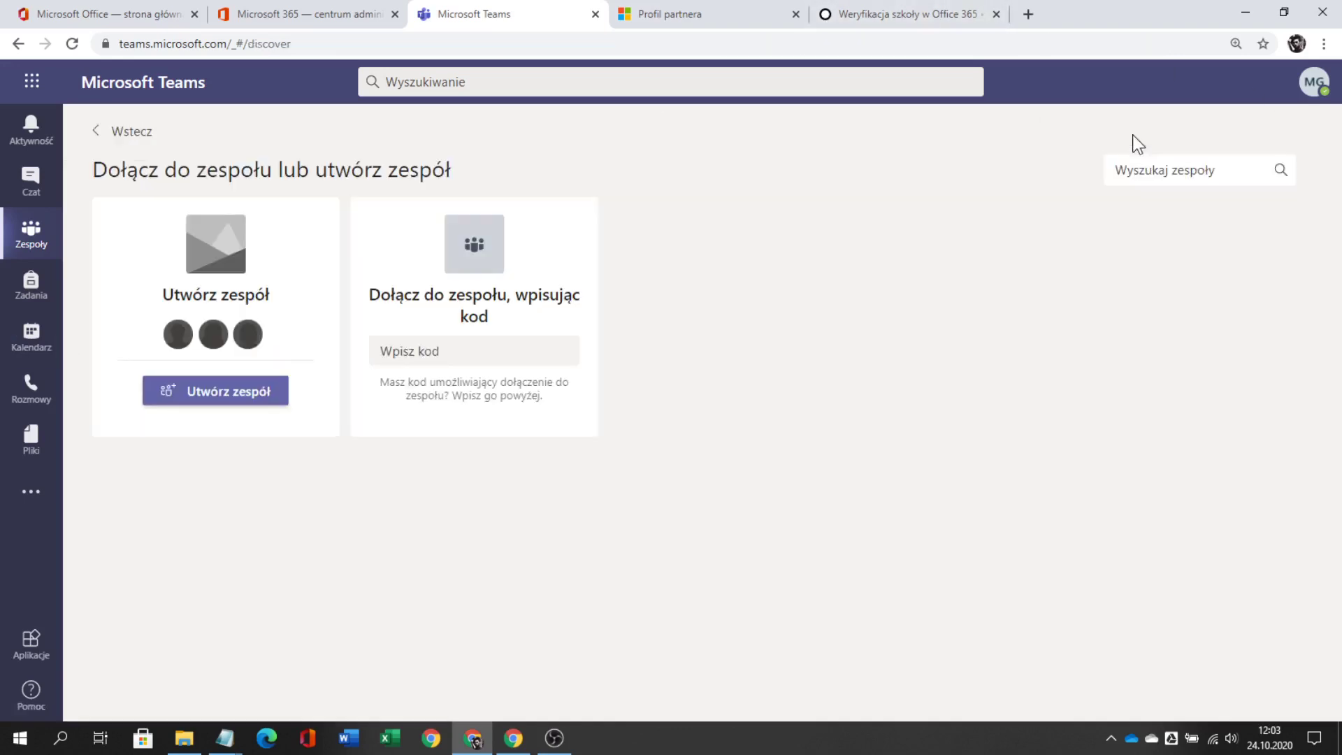
- Create a Zajęcia class team named 'Klasa VD (2020 - 2021)'
click(241, 389)
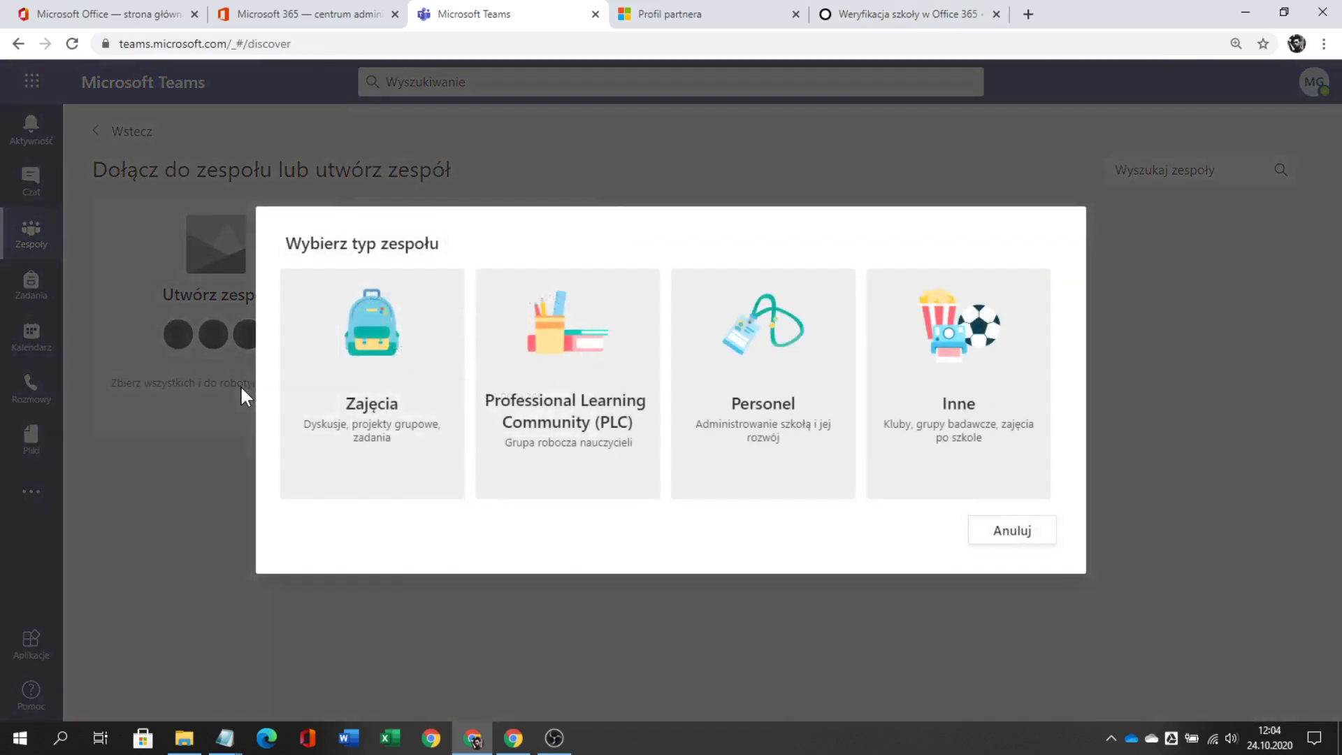
click(359, 350)
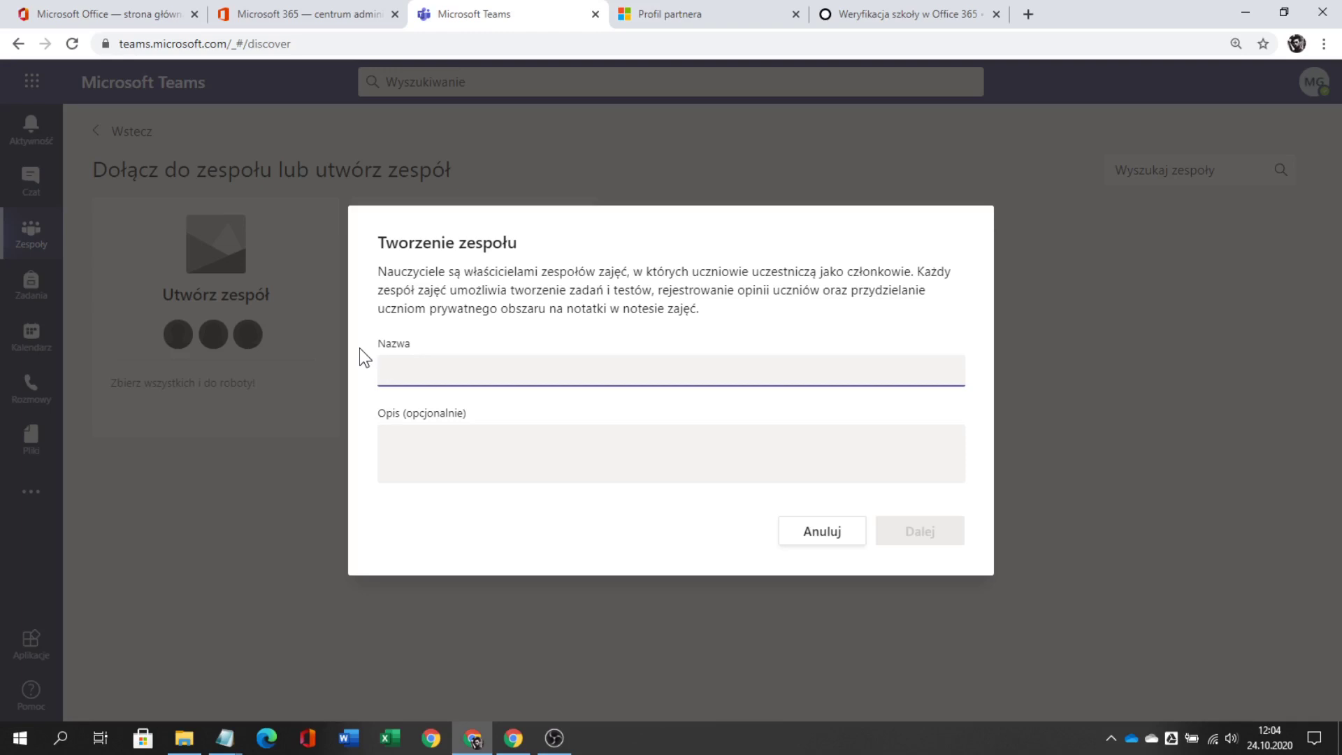
text(Klasa VD )
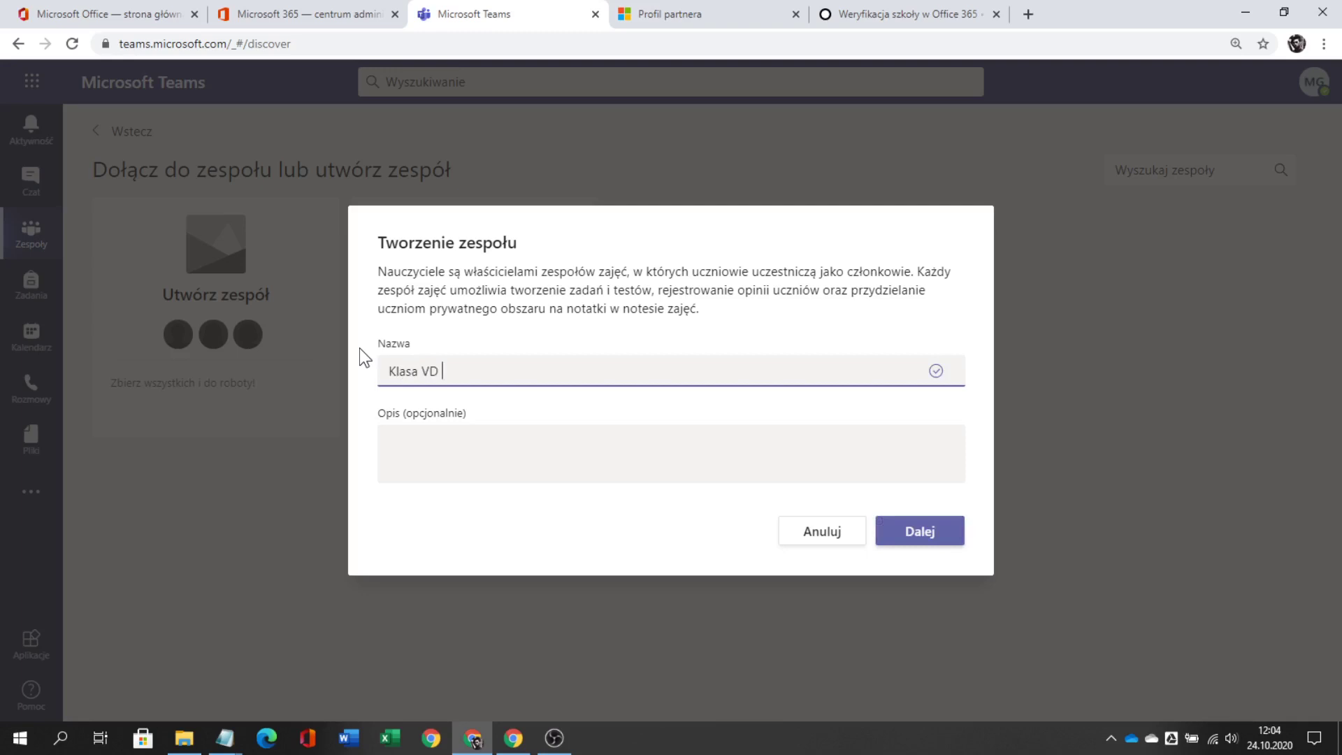
text((2020 - 2021))
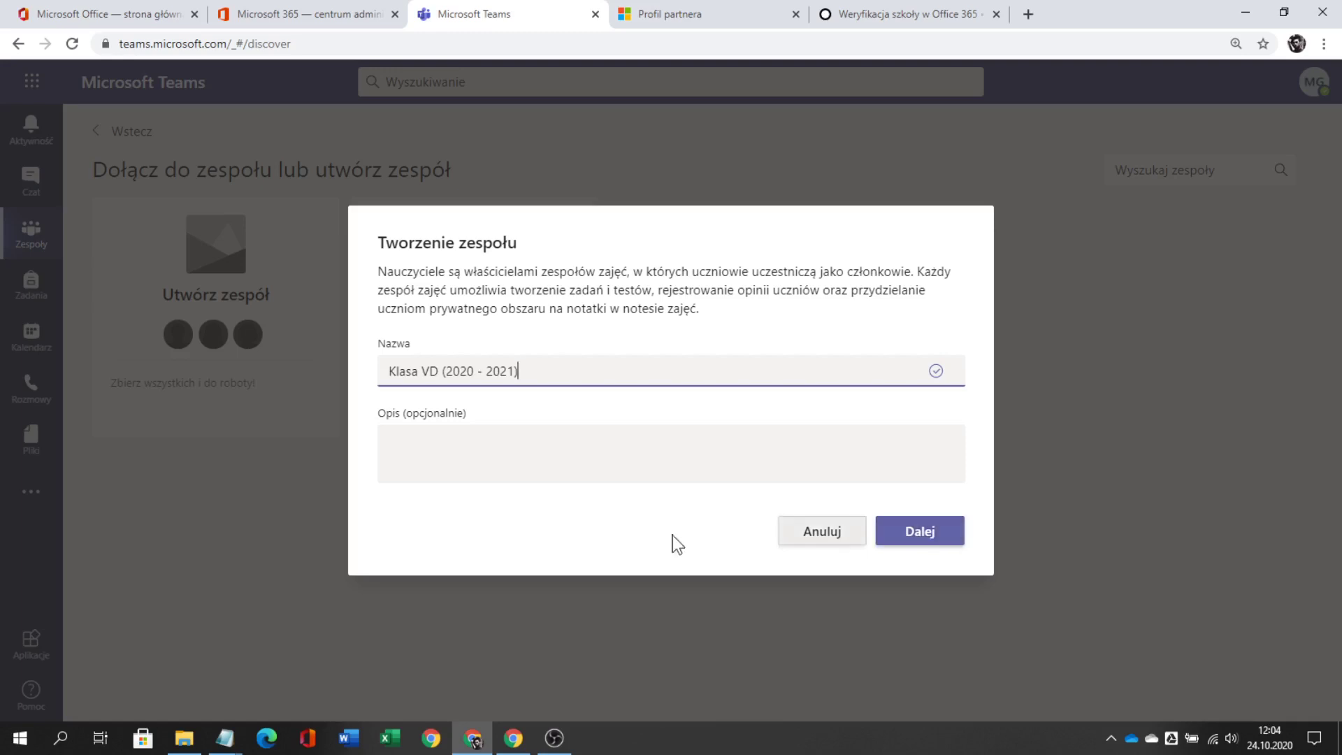
drag(557, 373, 356, 377)
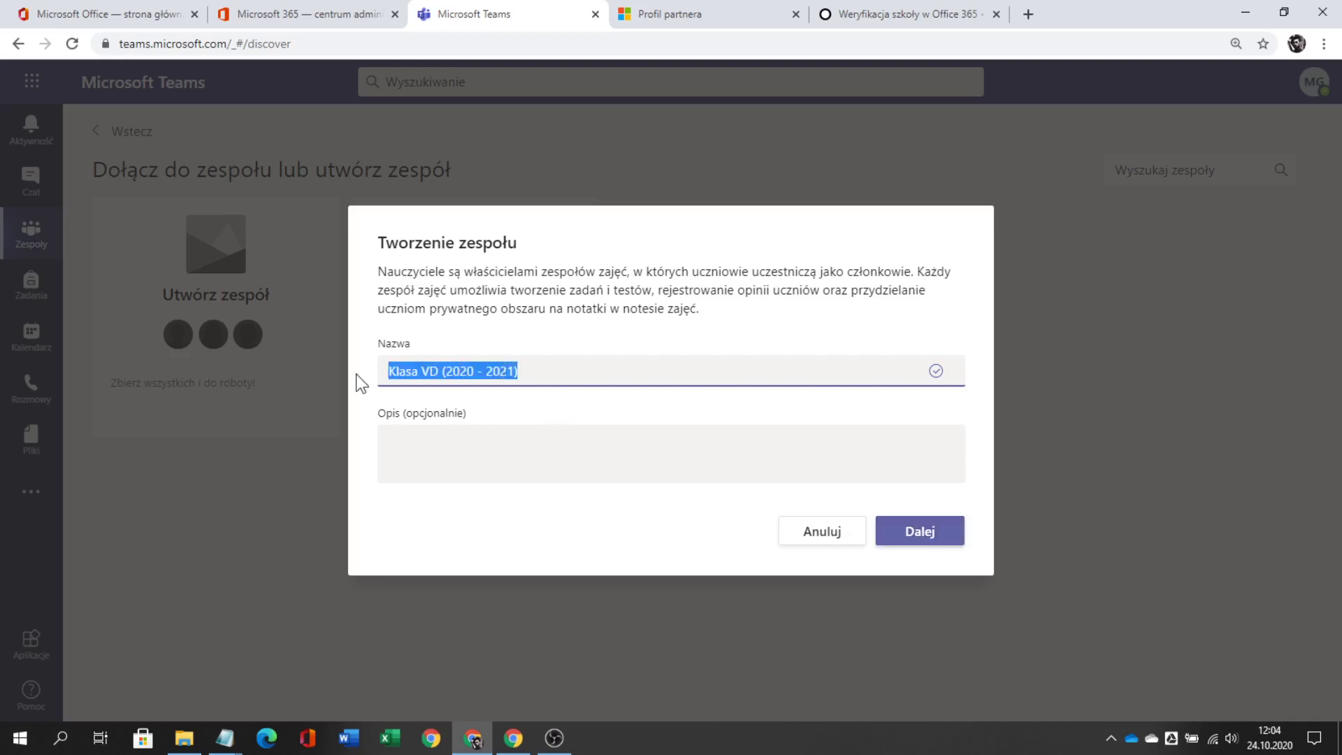
click(571, 372)
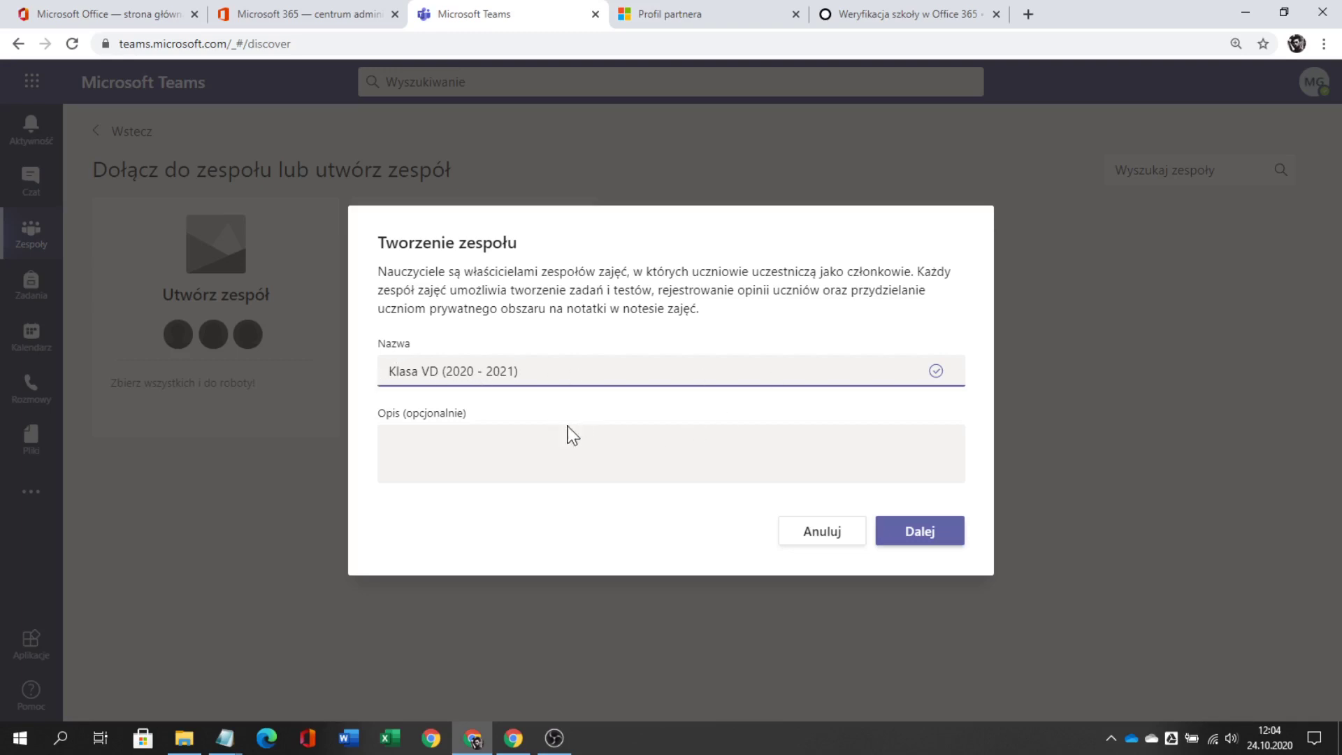
click(934, 532)
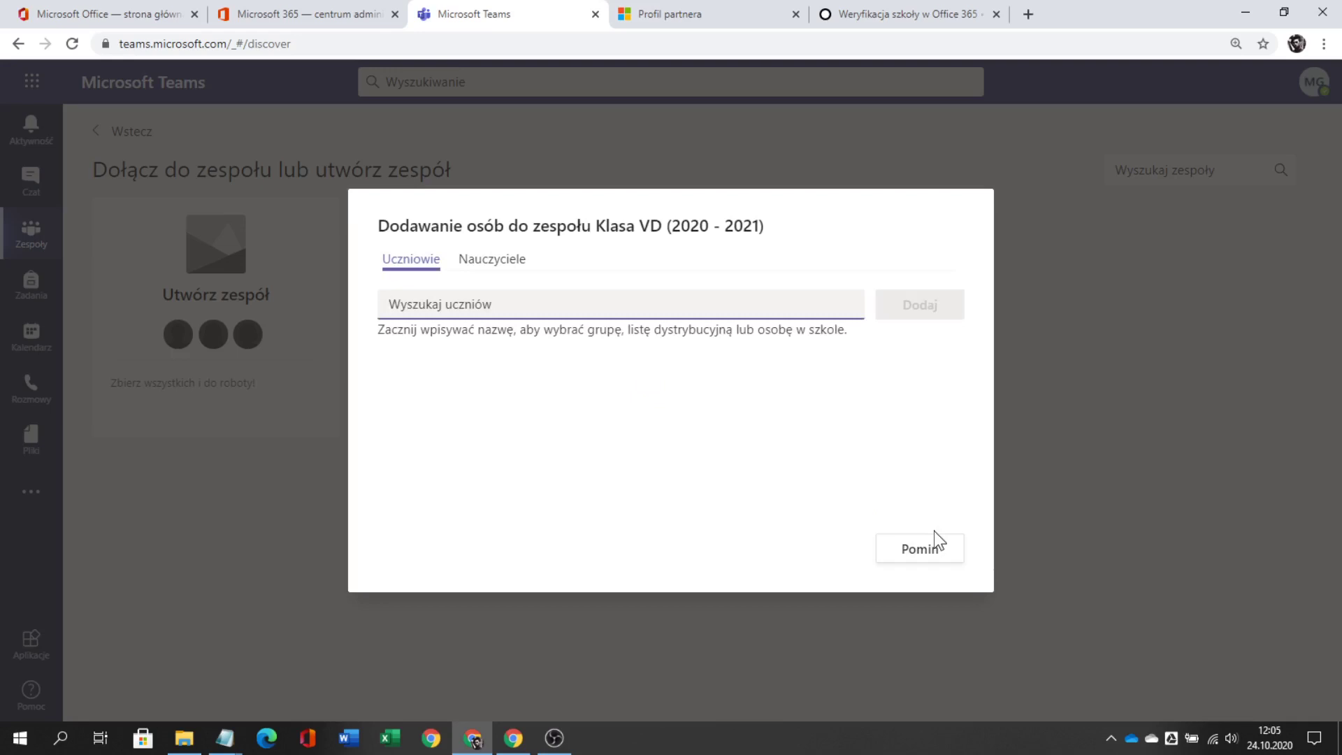
- Add three students found by name search, then close the dialog to reach Ogólny
text(julia)
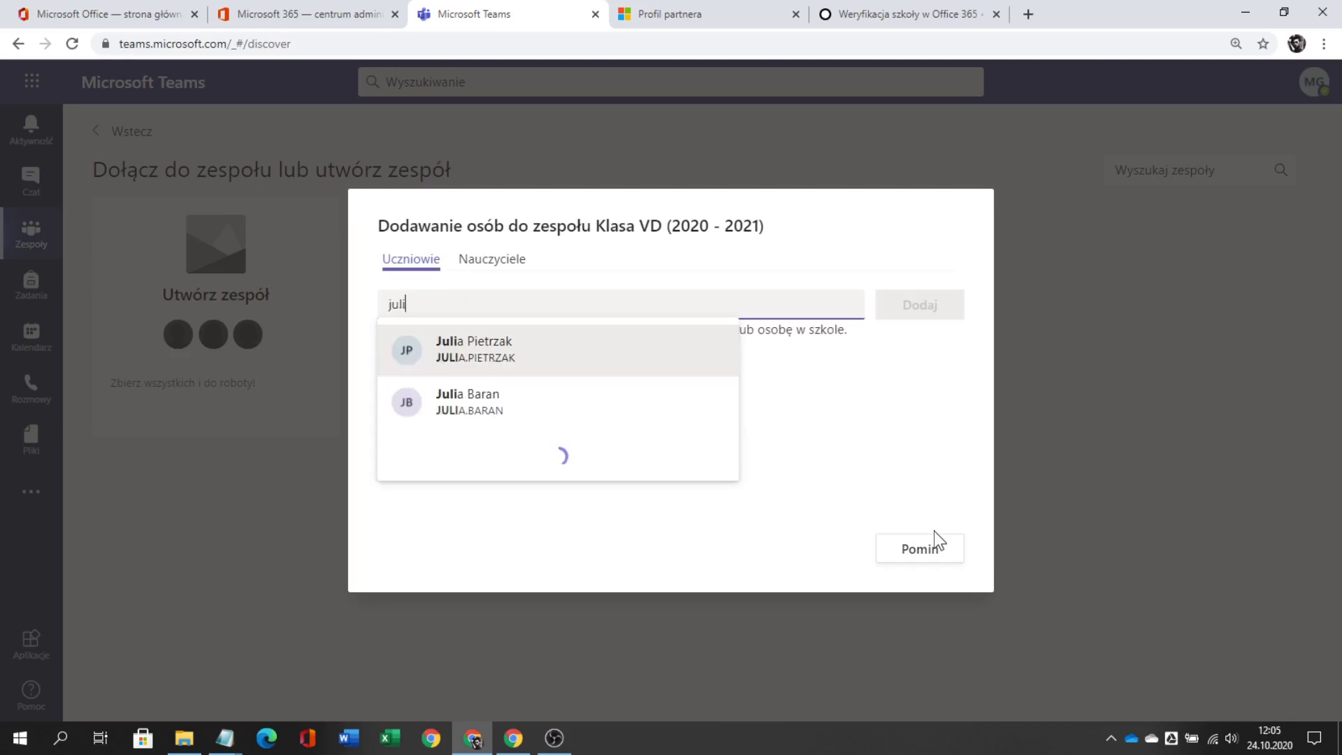
click(510, 358)
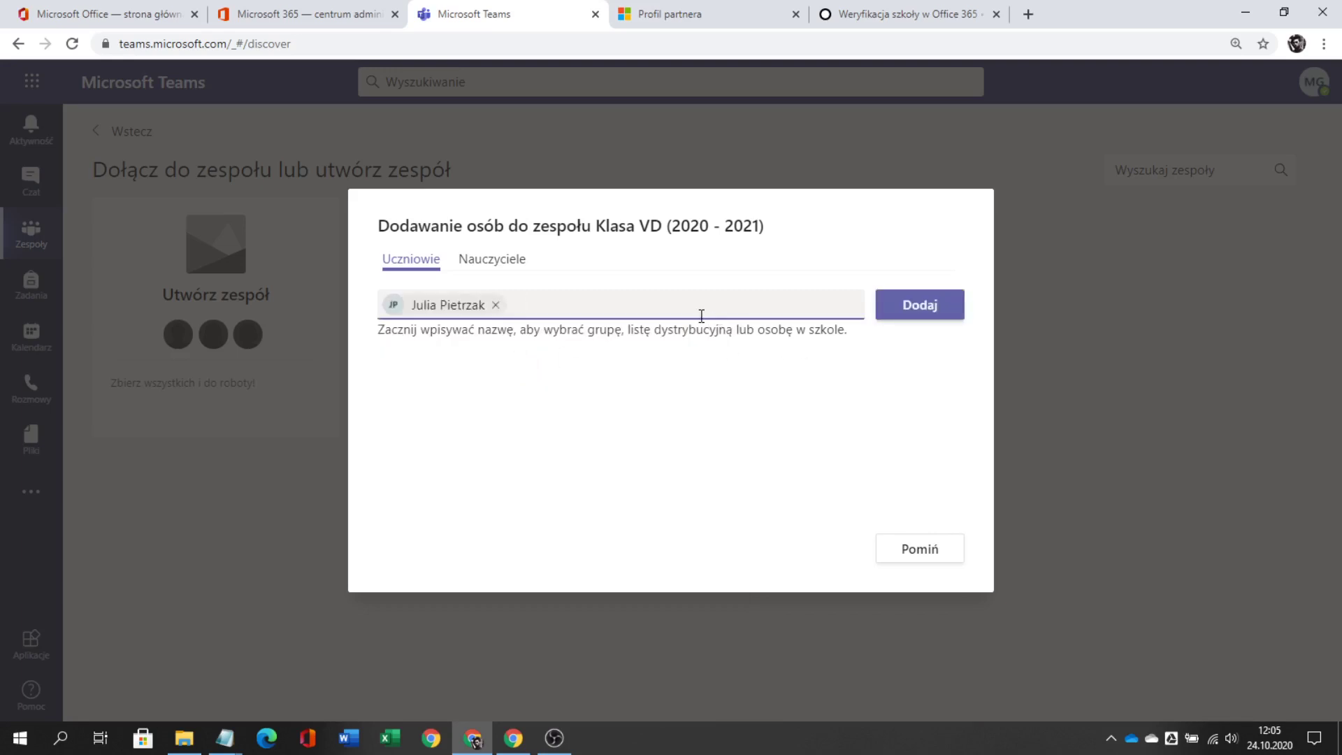
text(jan)
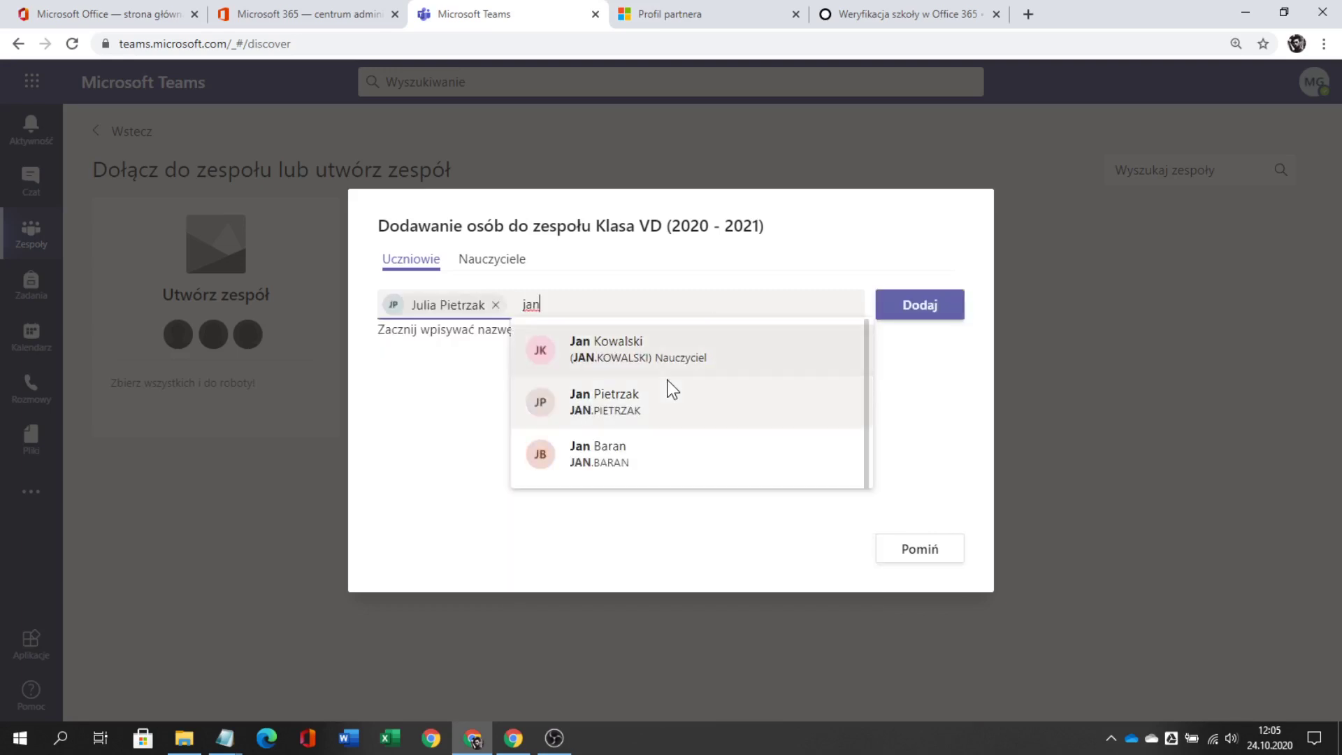
click(629, 399)
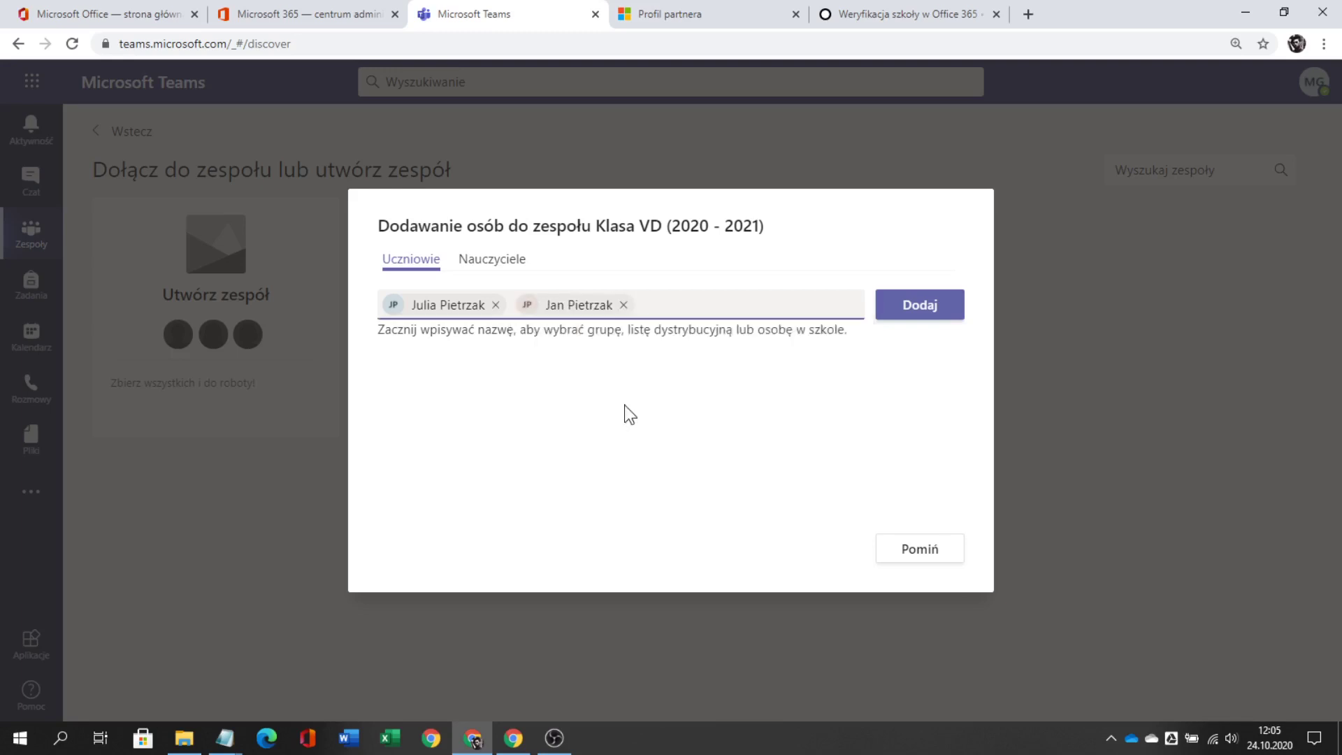
text(oliwi)
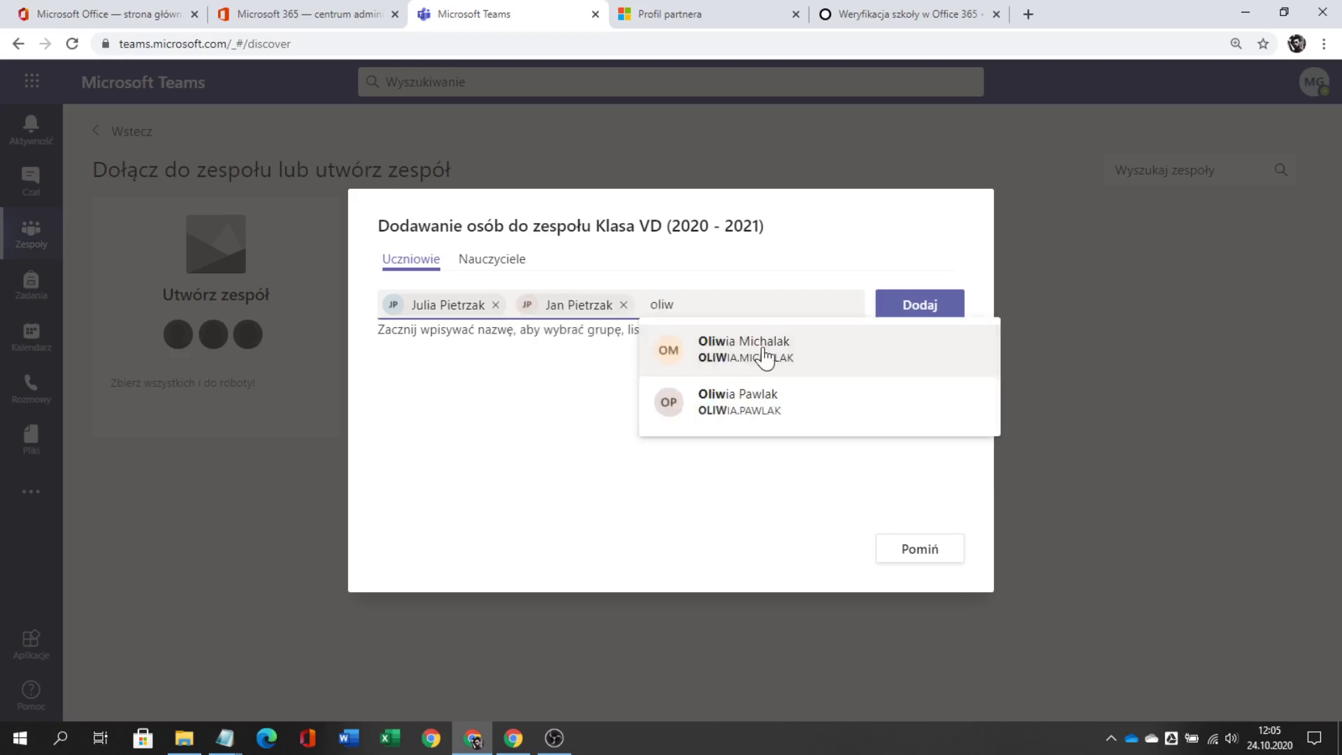
click(763, 354)
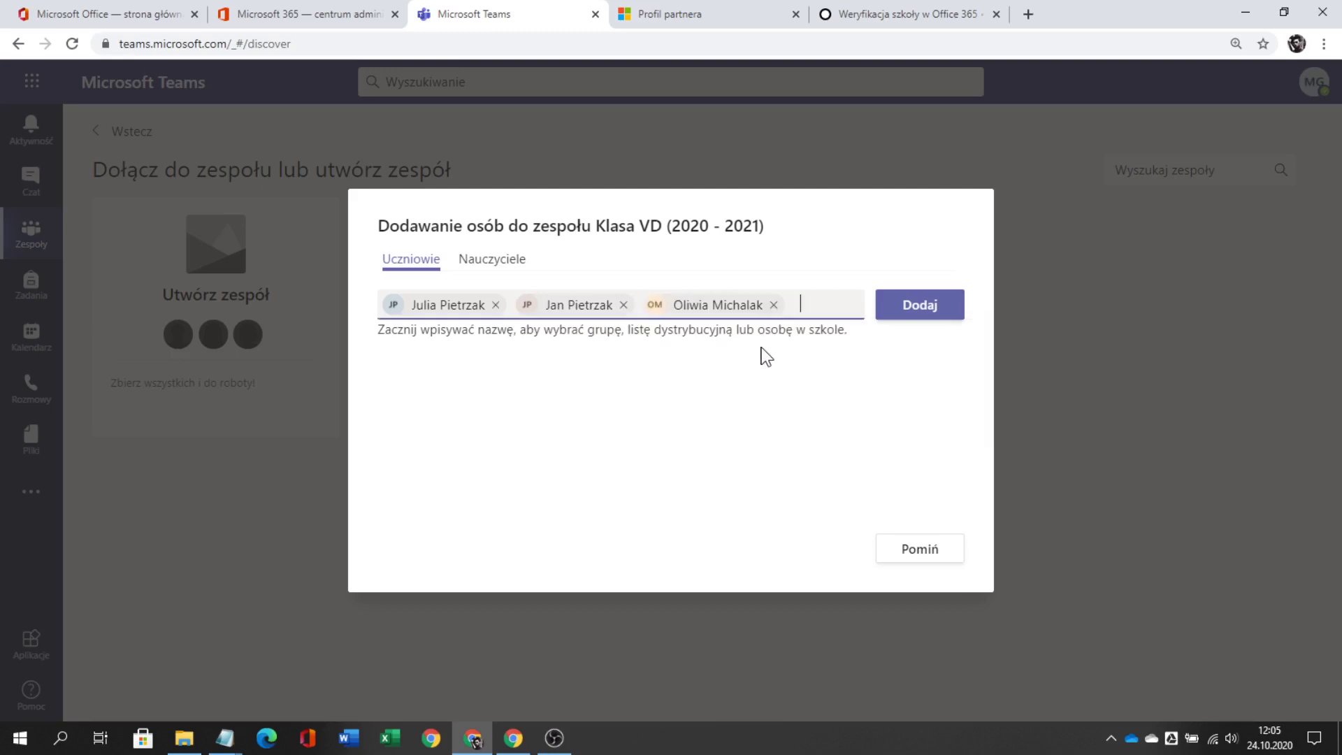
click(941, 310)
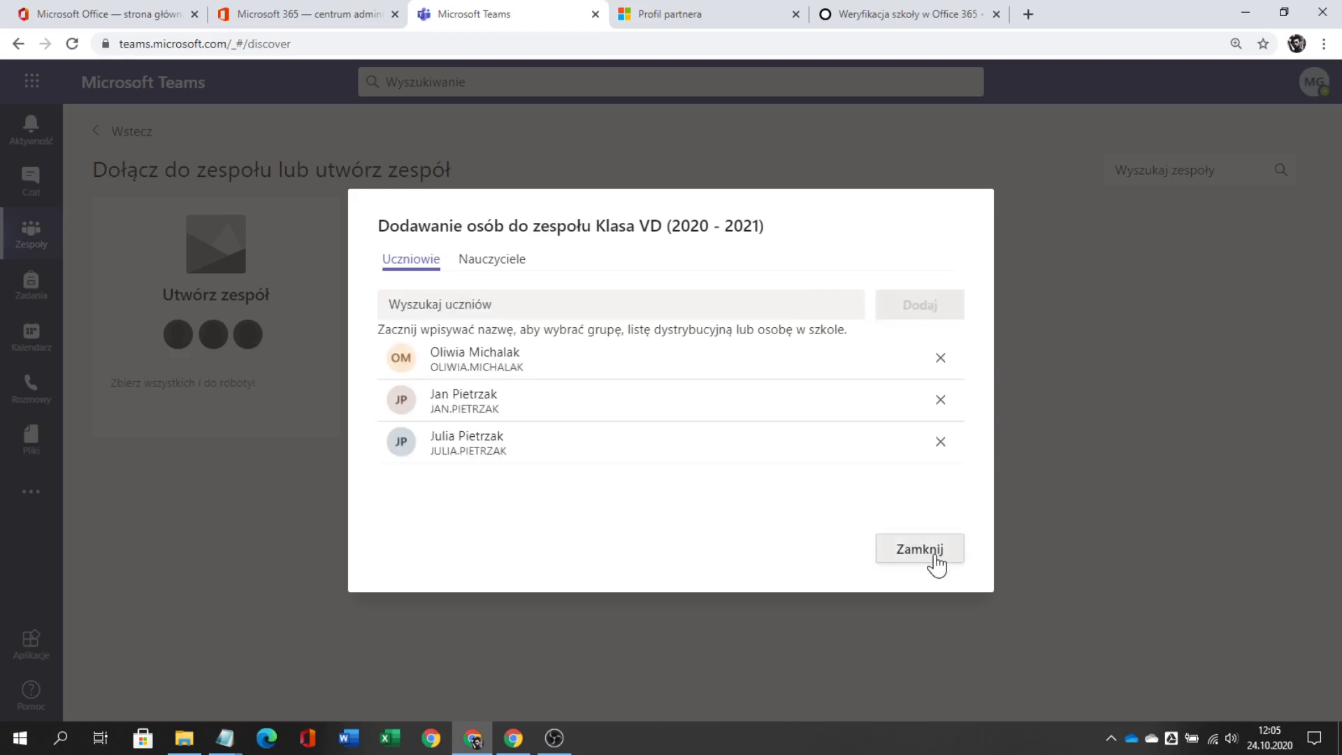
click(938, 561)
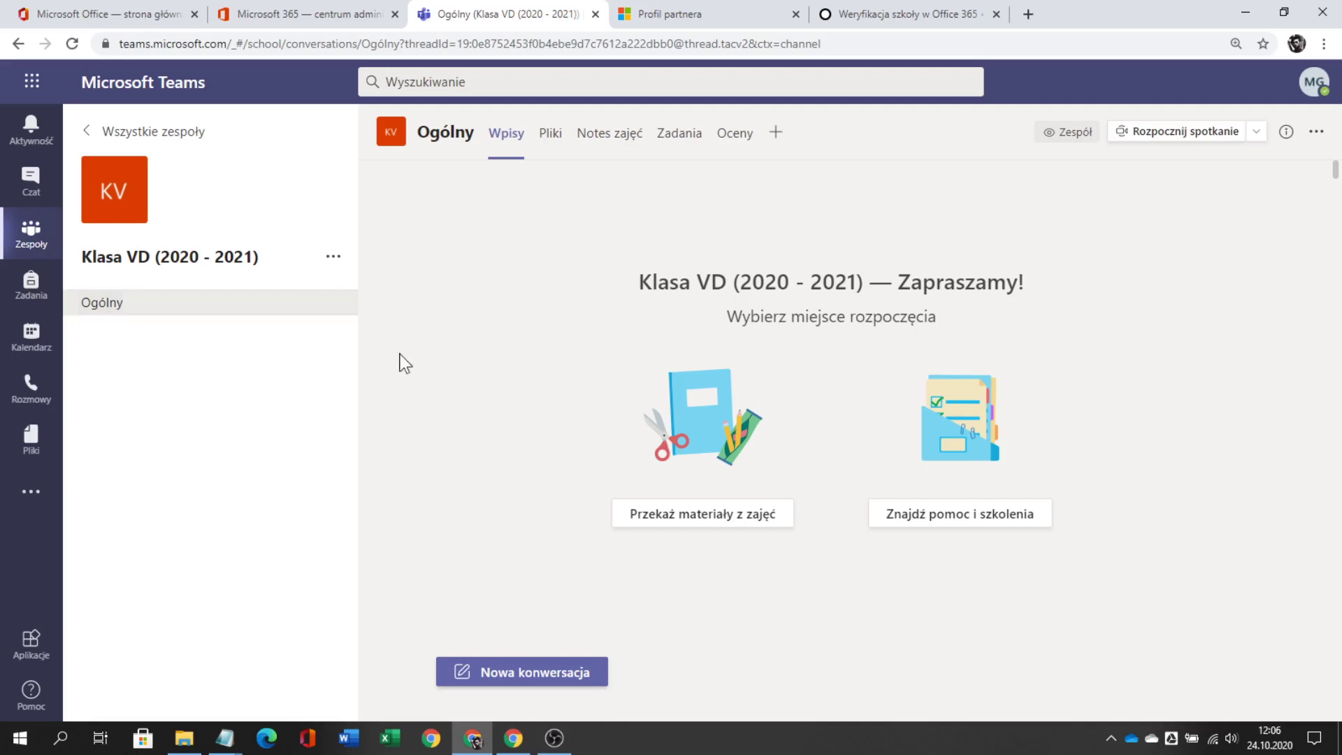
- Add one more student to Klasa VD (2020 - 2021) through Dodaj członka
click(334, 259)
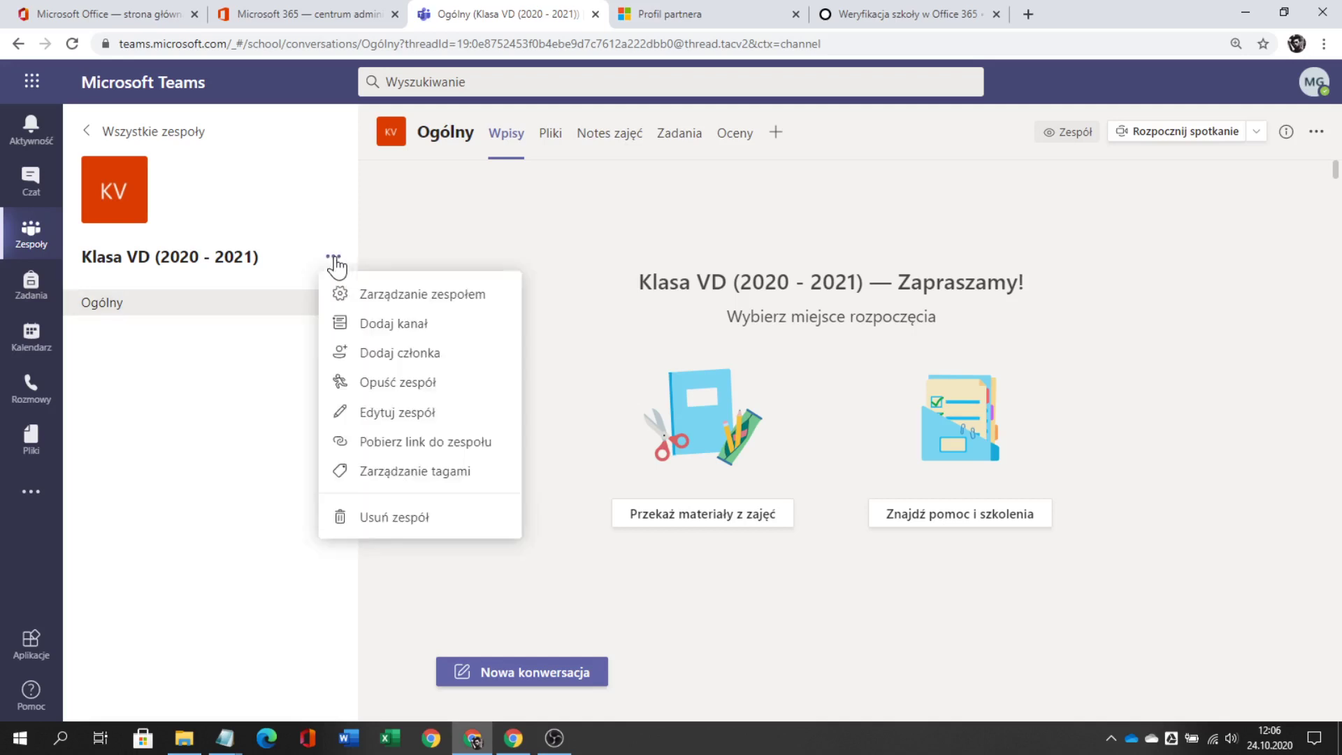
click(388, 357)
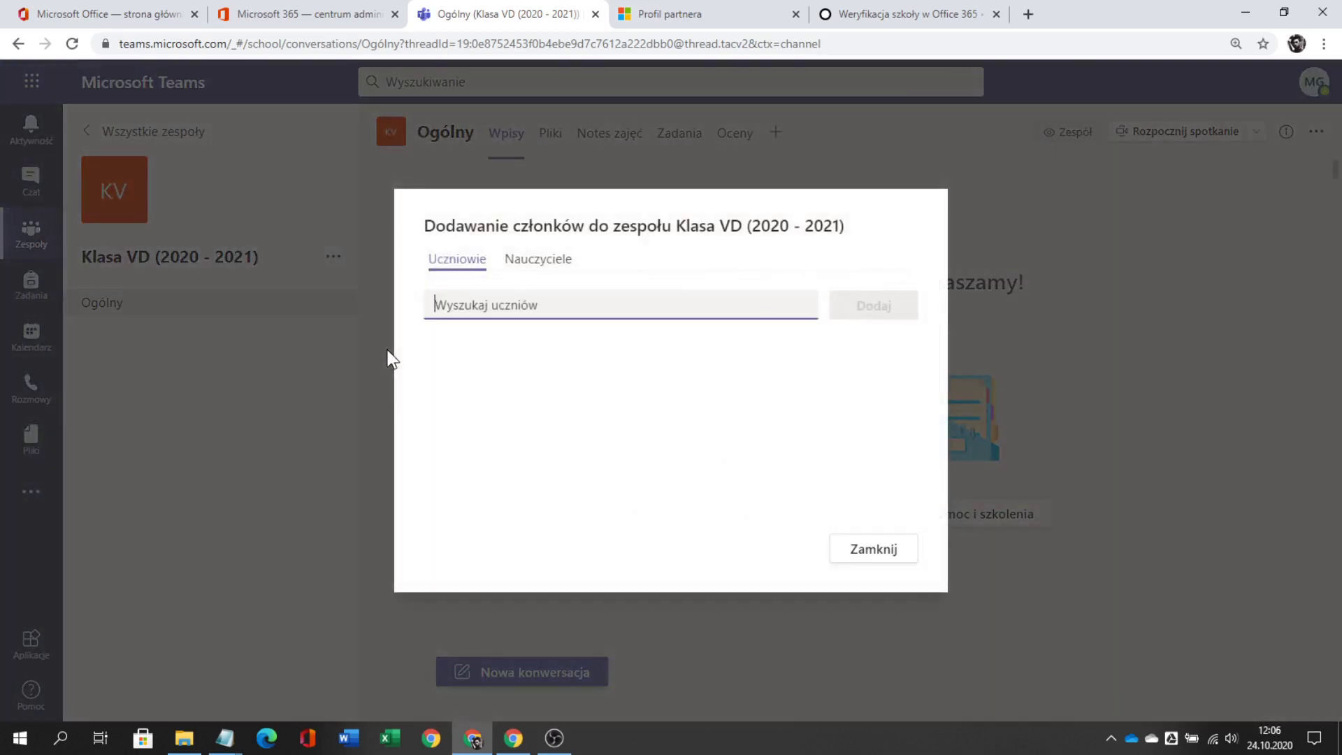
text(lena)
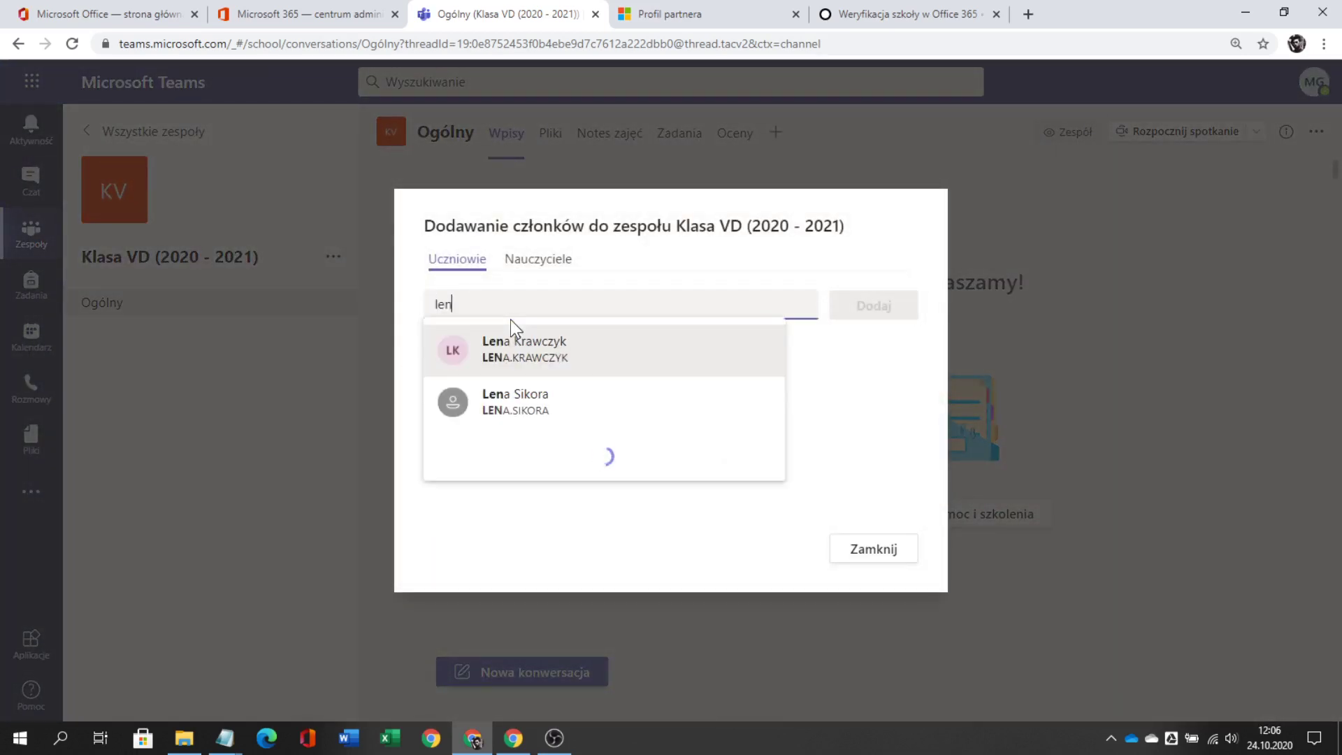
click(573, 419)
click(875, 315)
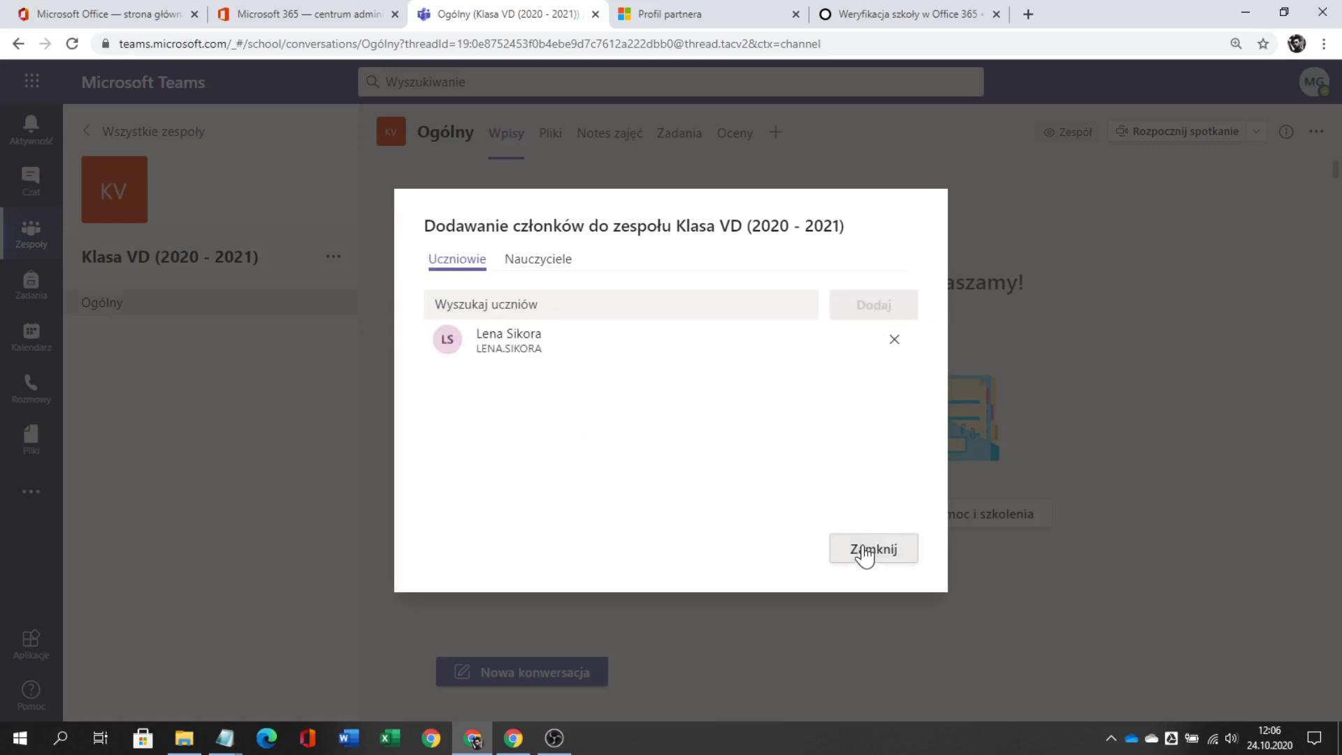
click(865, 552)
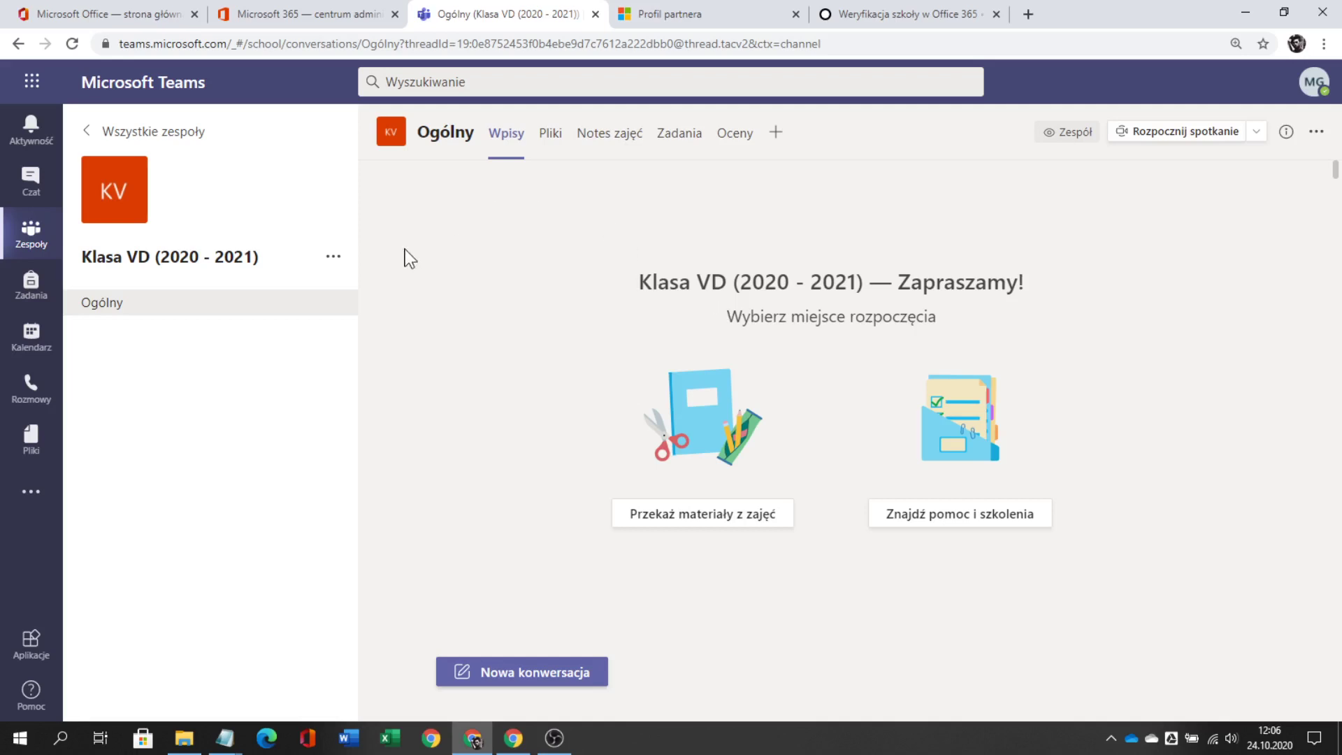
- Remove one student under Zarządzanie zespołem, then return to Wszystkie zespoły
click(334, 259)
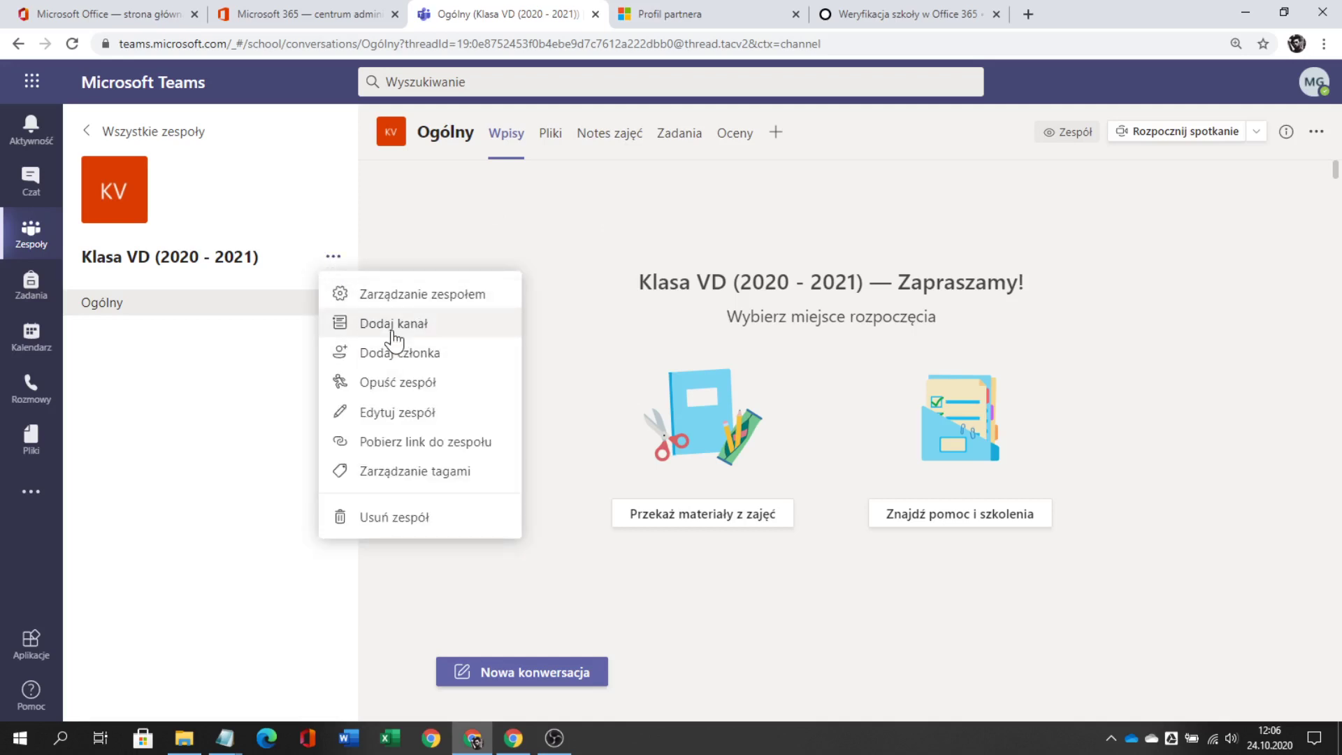
click(406, 294)
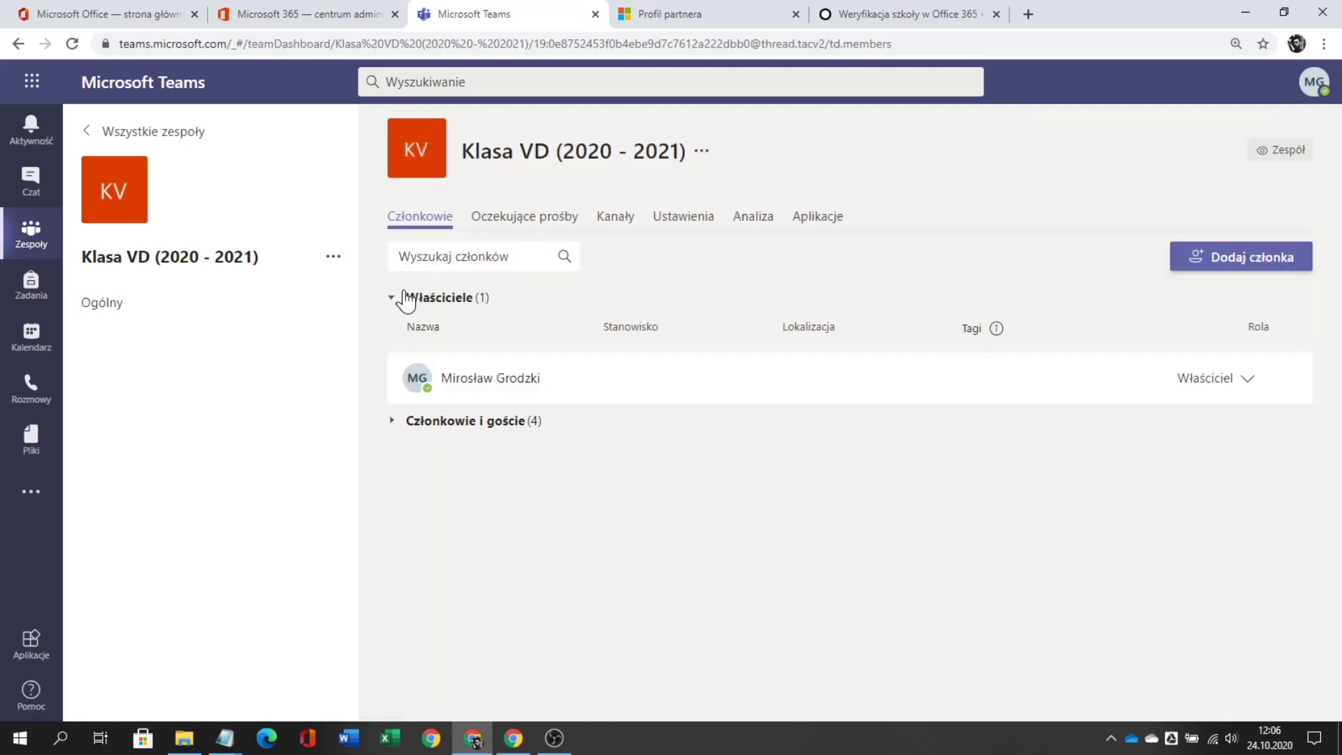
click(438, 423)
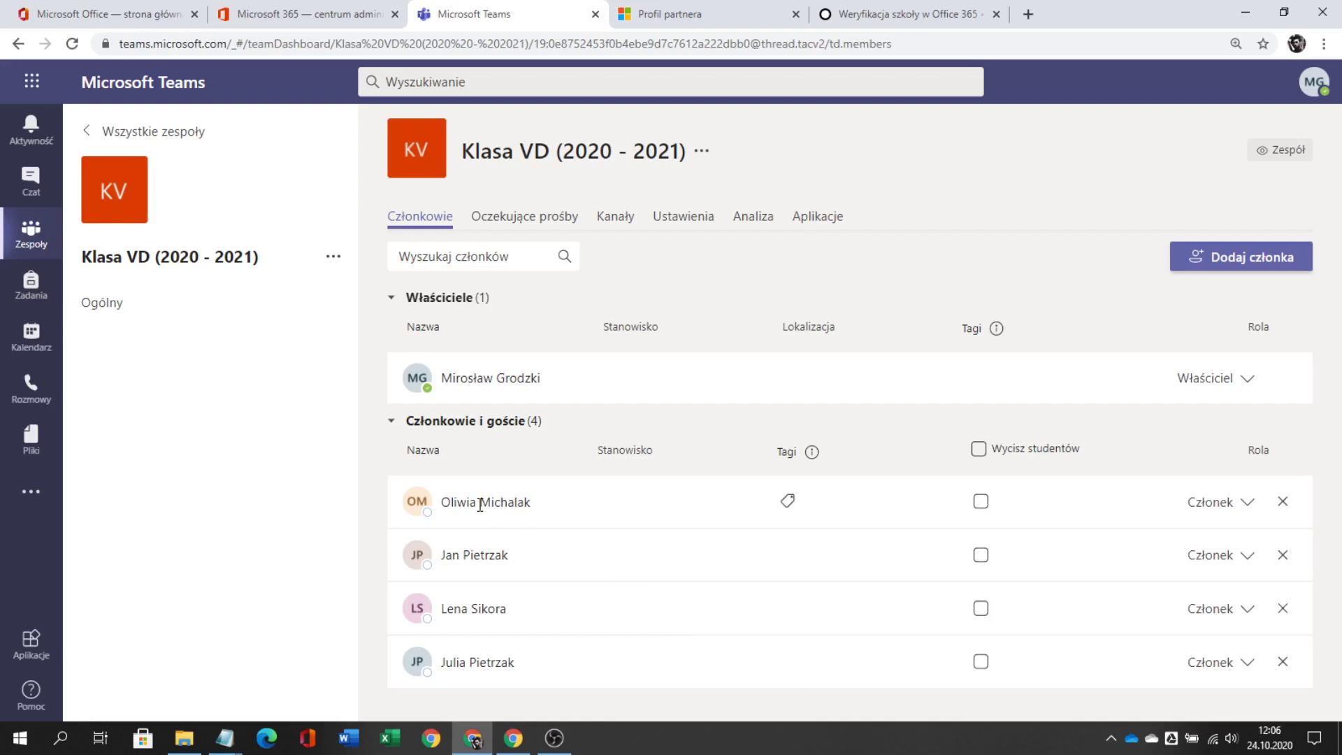
mouse_move(479, 504)
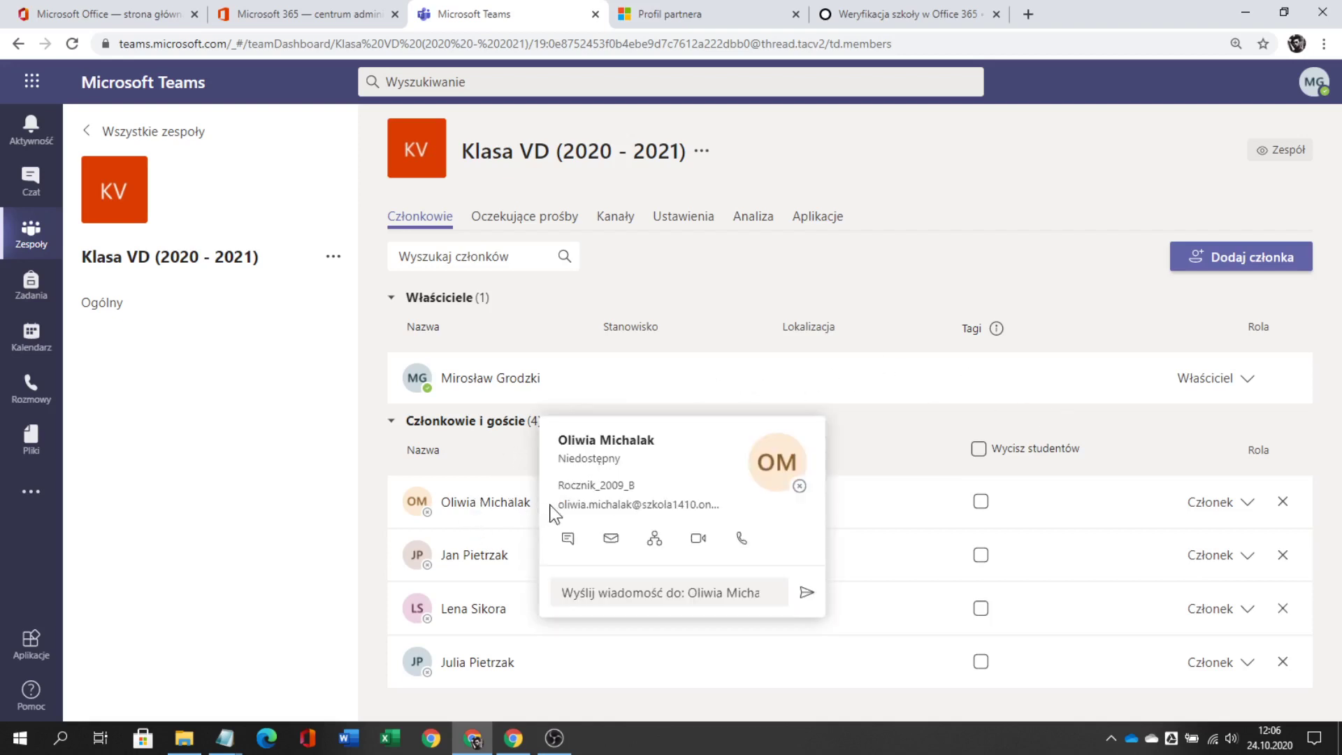
click(1284, 503)
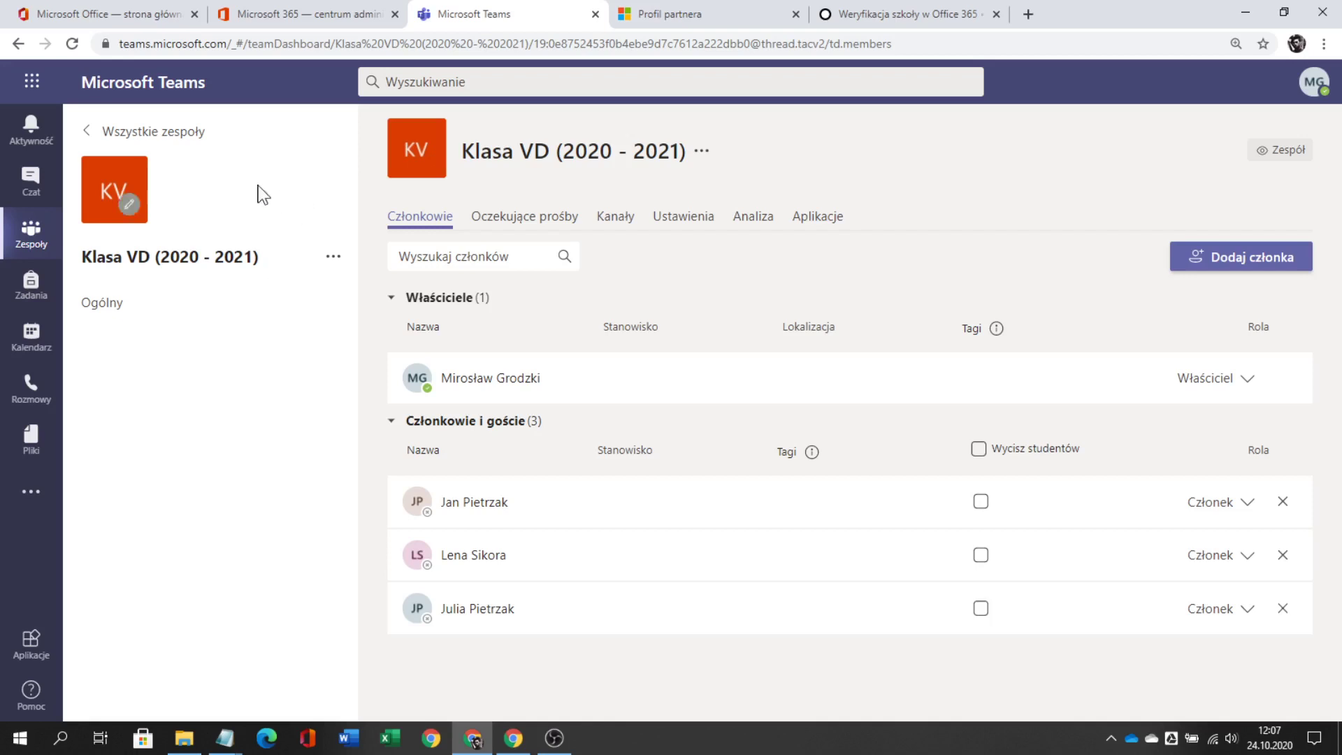
click(184, 138)
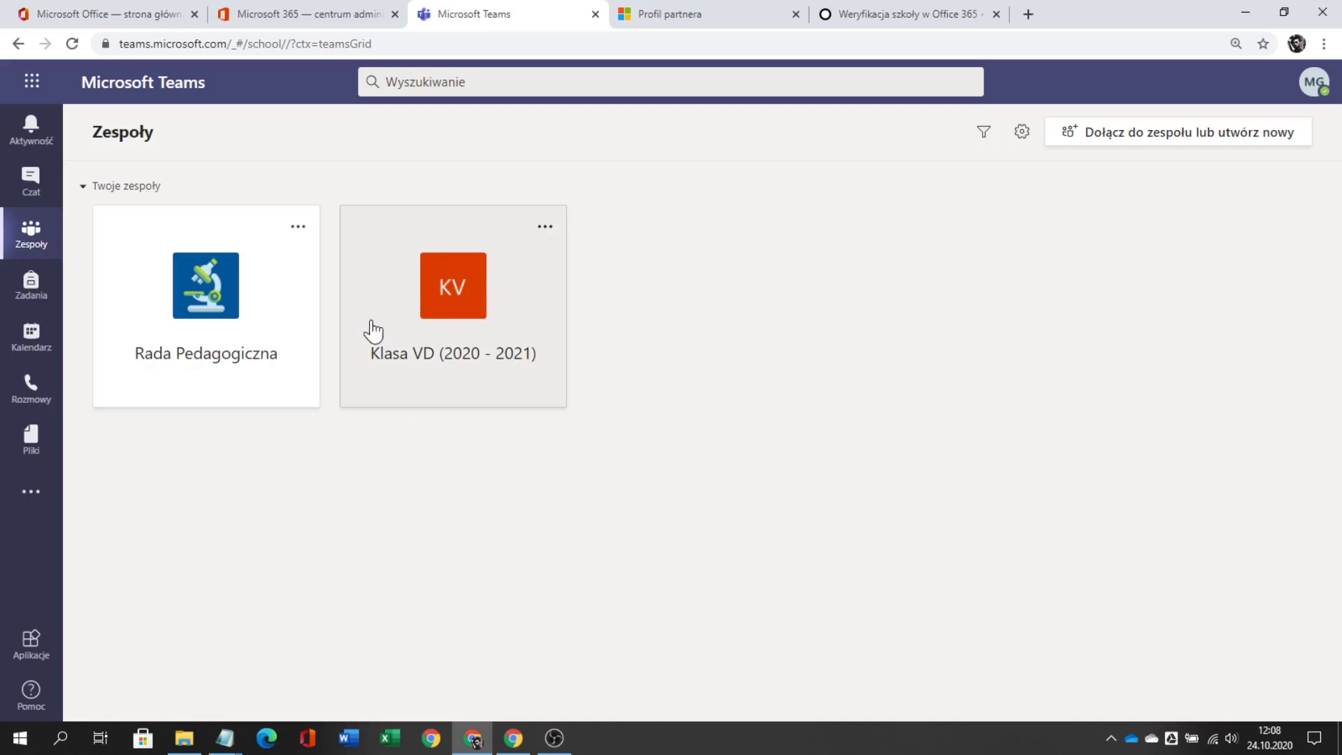
- Hide Klasa VD (2020 - 2021), verify it under Ukryte zespoły, then reach the join-or-create page
click(545, 227)
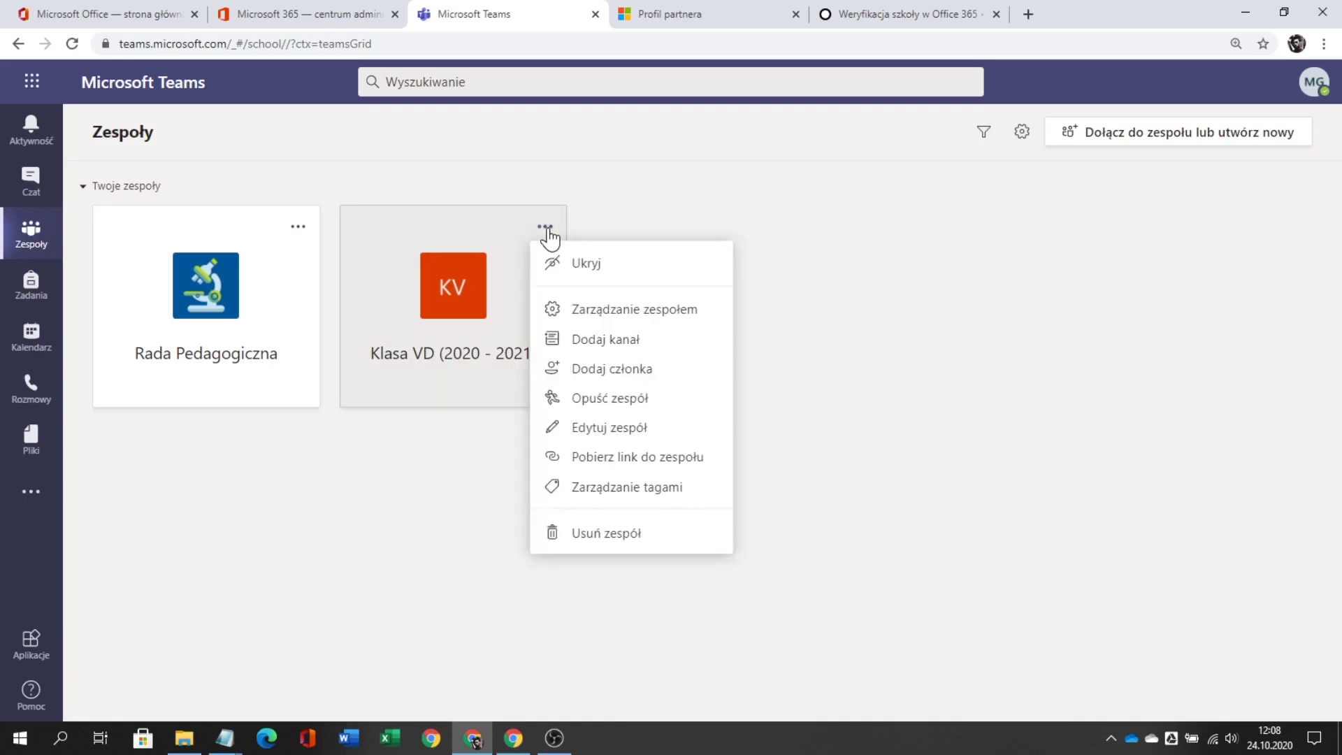
click(585, 266)
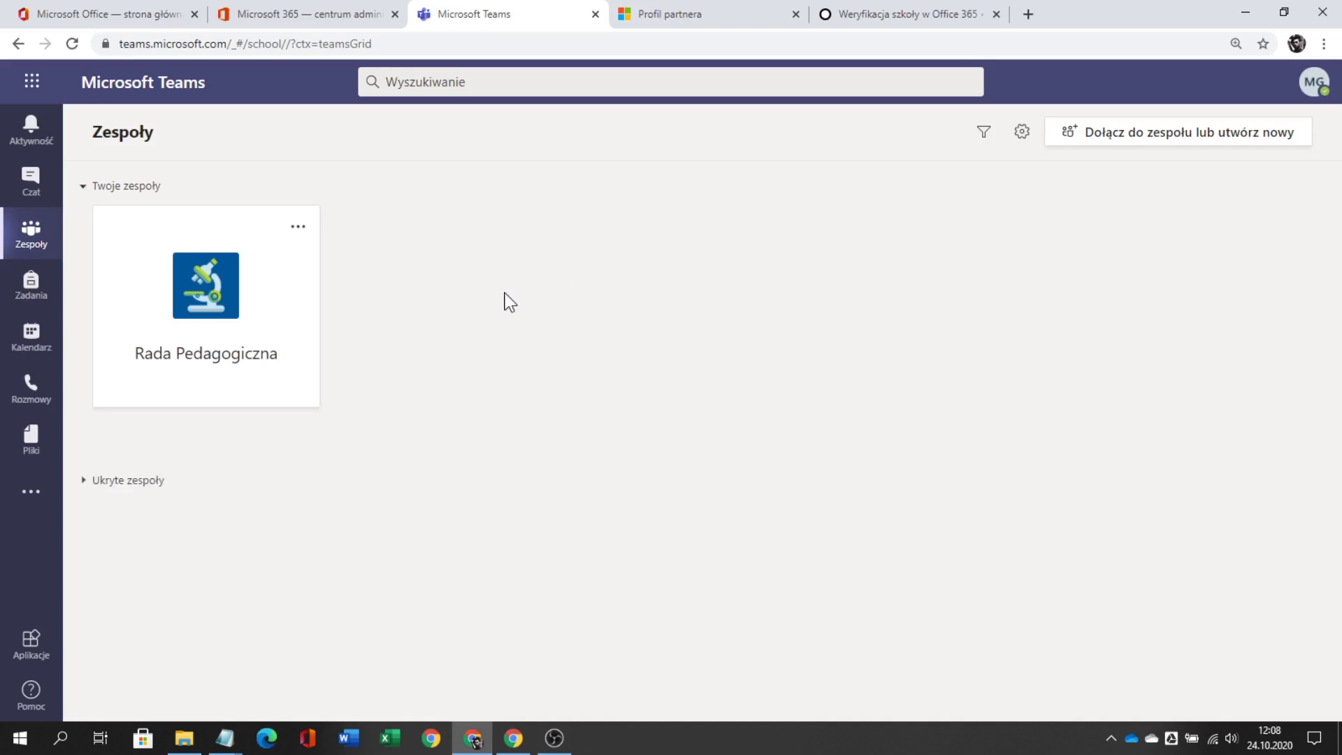
click(142, 490)
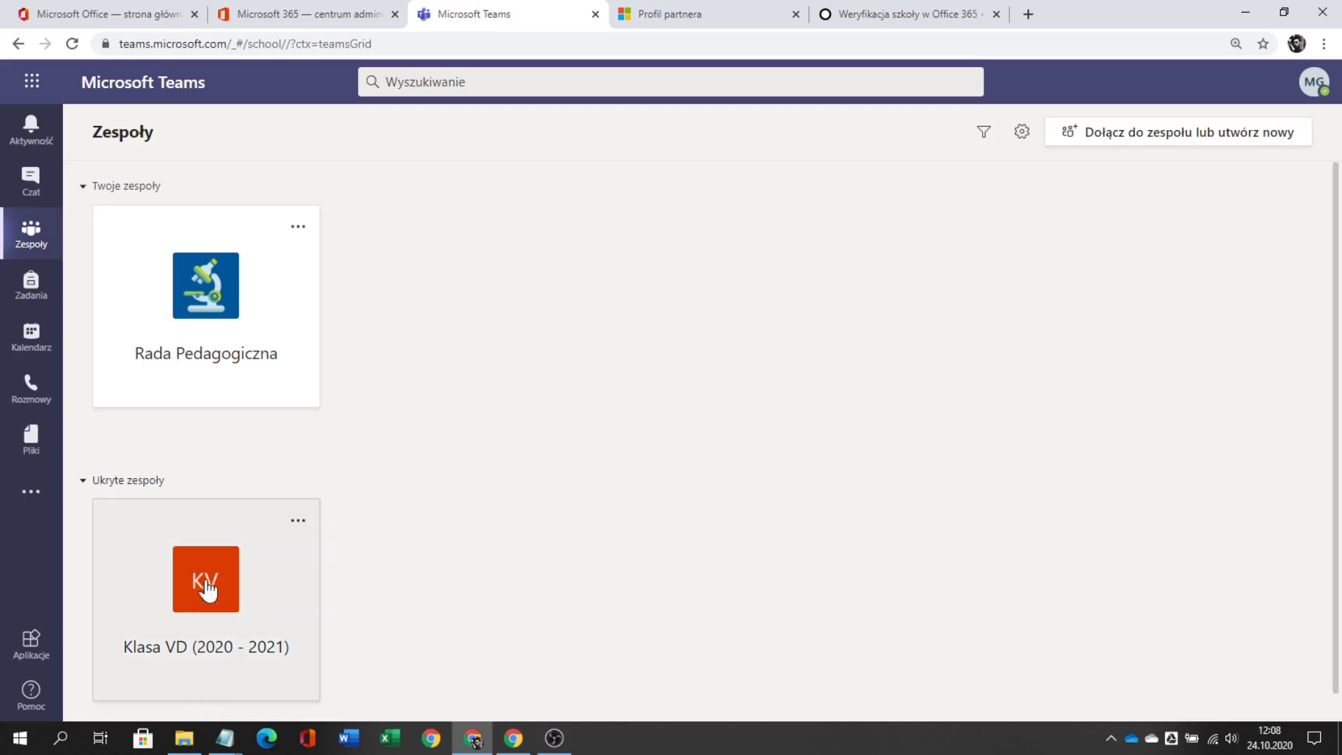
click(147, 493)
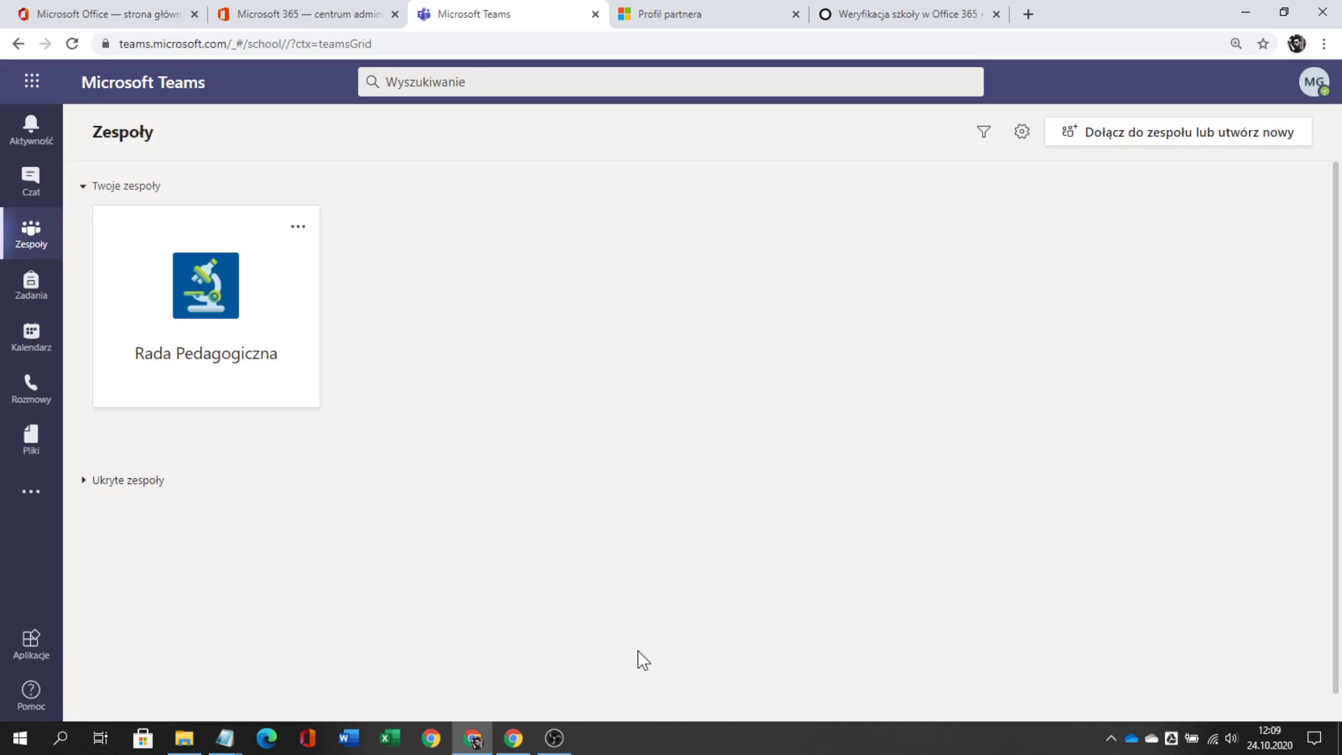
click(1173, 140)
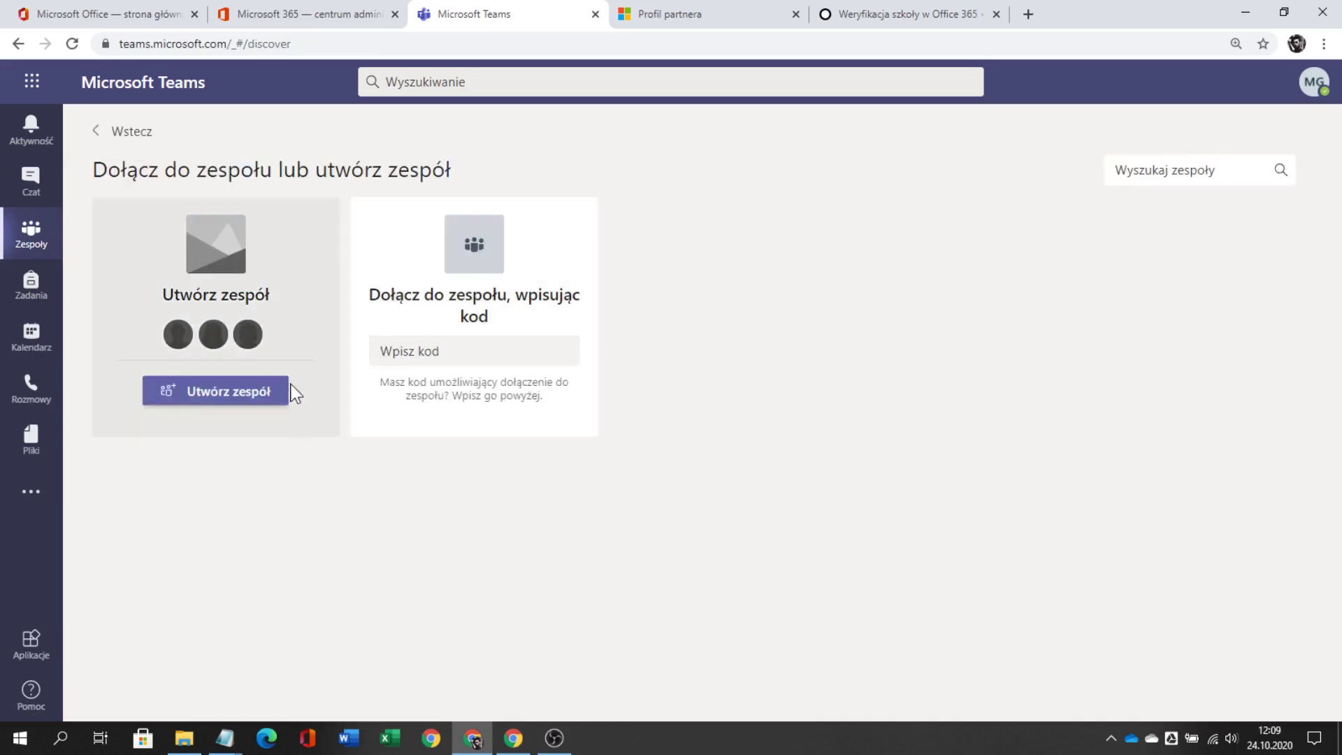
- Start a new team of the Zajęcia class type
click(269, 393)
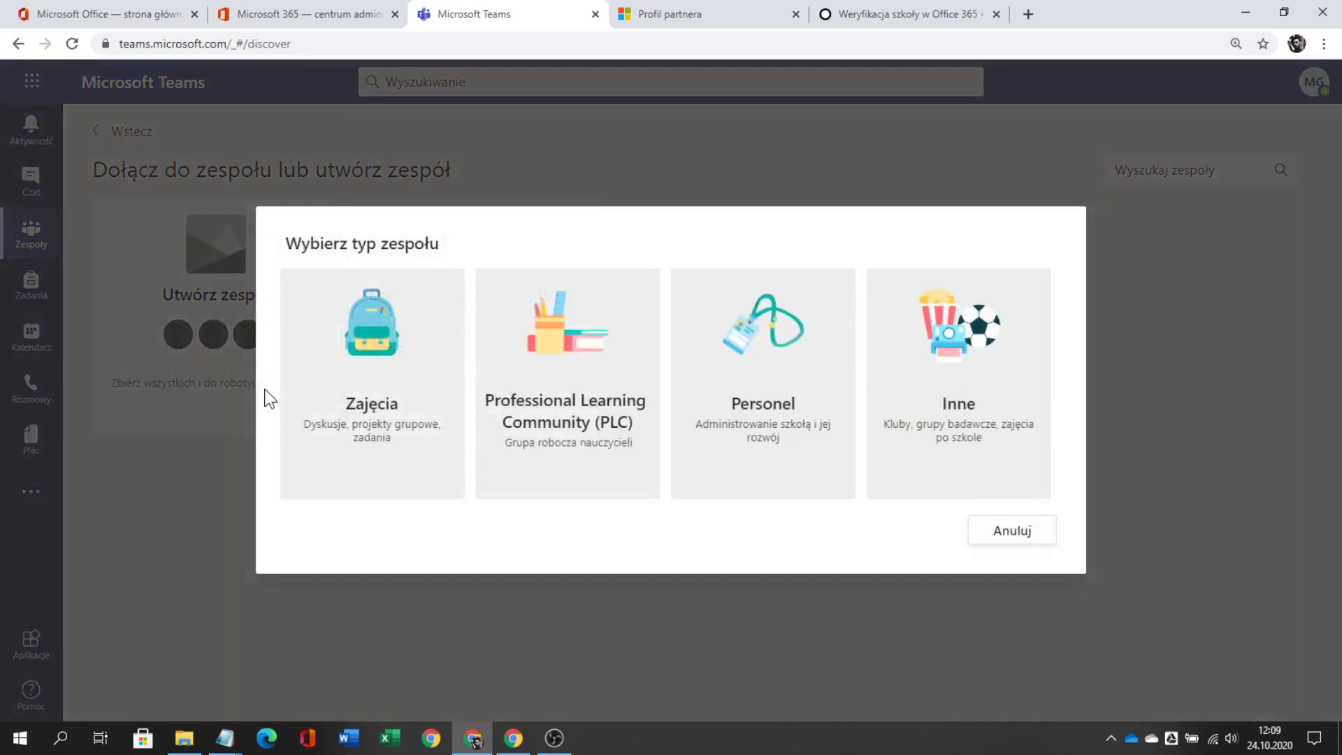
click(359, 385)
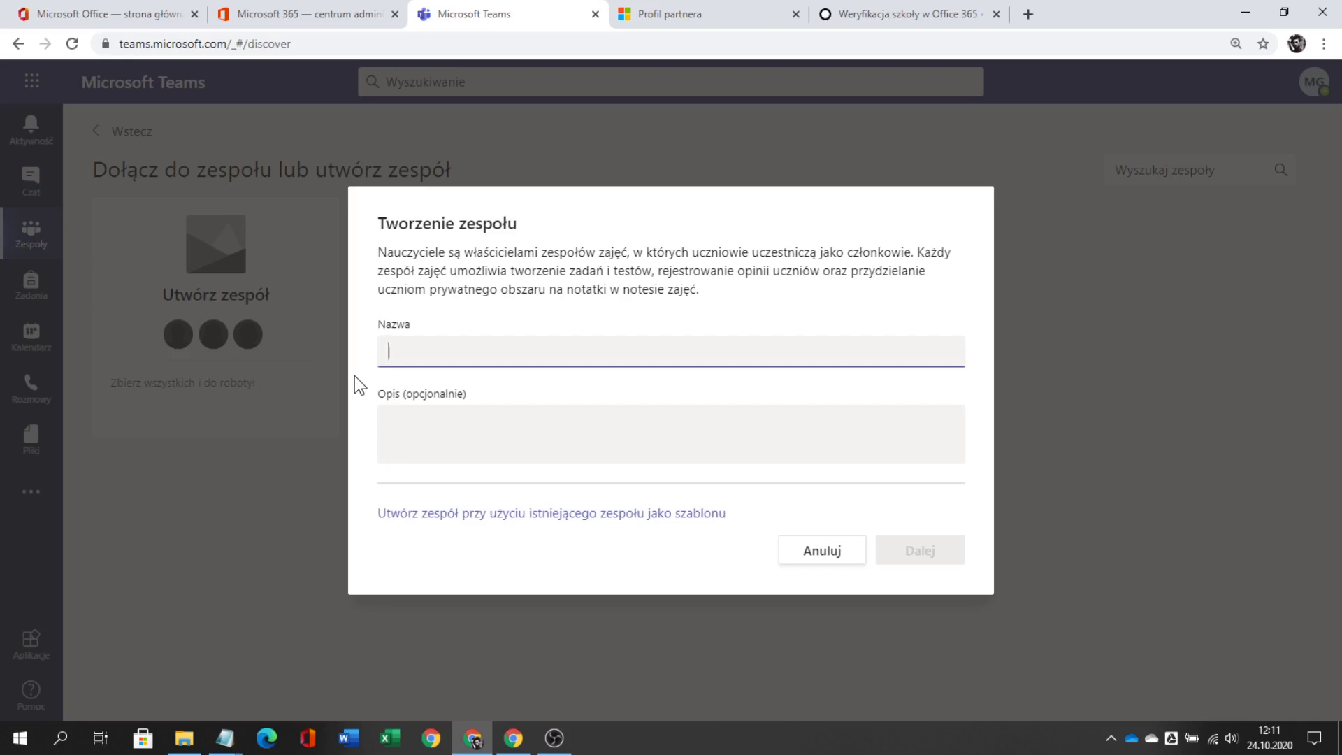
- Name the class team with the first teacher's full name and continue
text(Marian Rejewski)
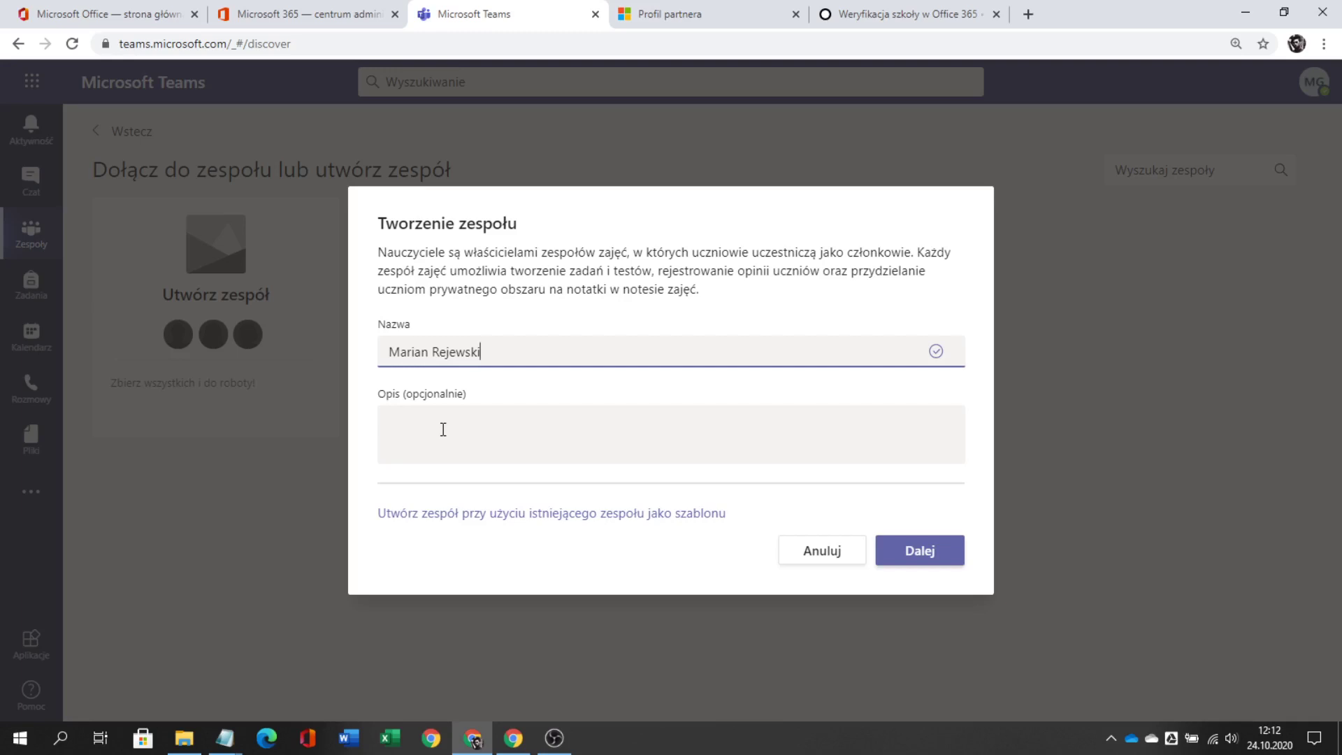
click(912, 552)
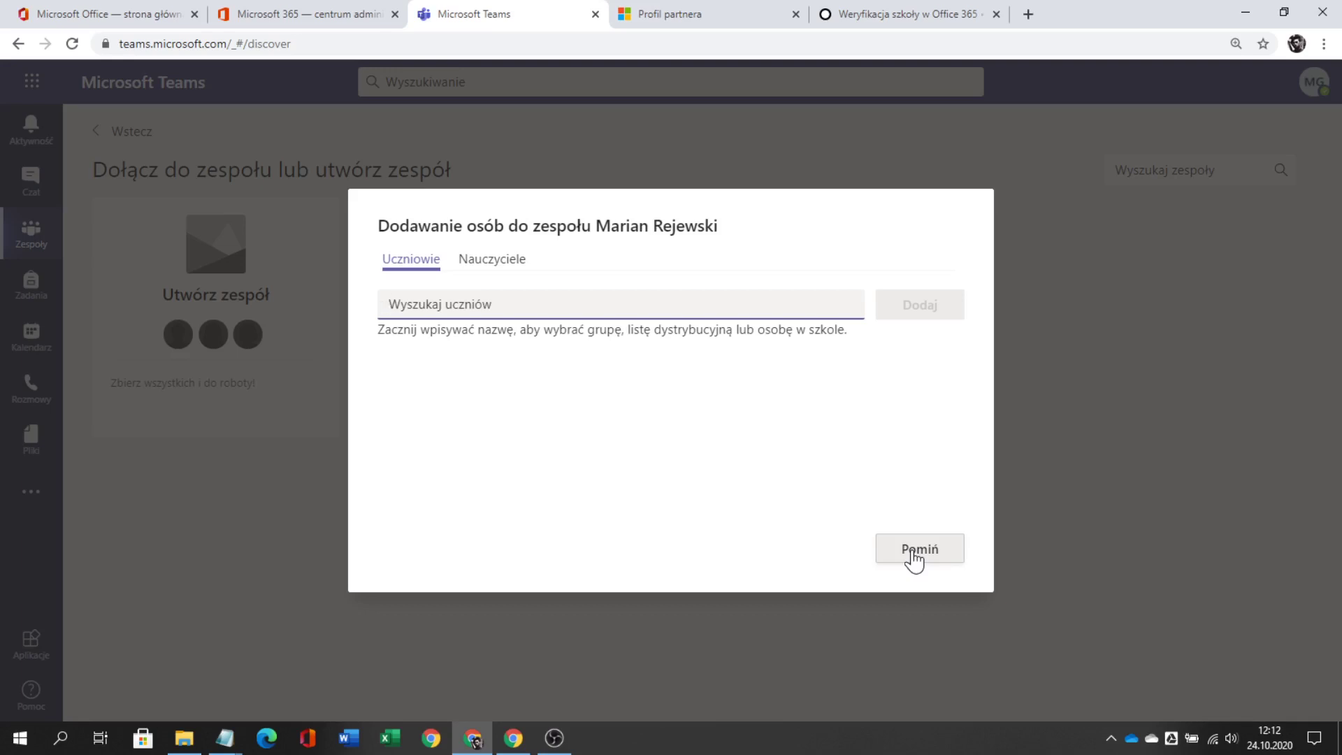
- Add the Klasa VA (2020 - 2021) group of 17 students, then close the dialog
text(klasa)
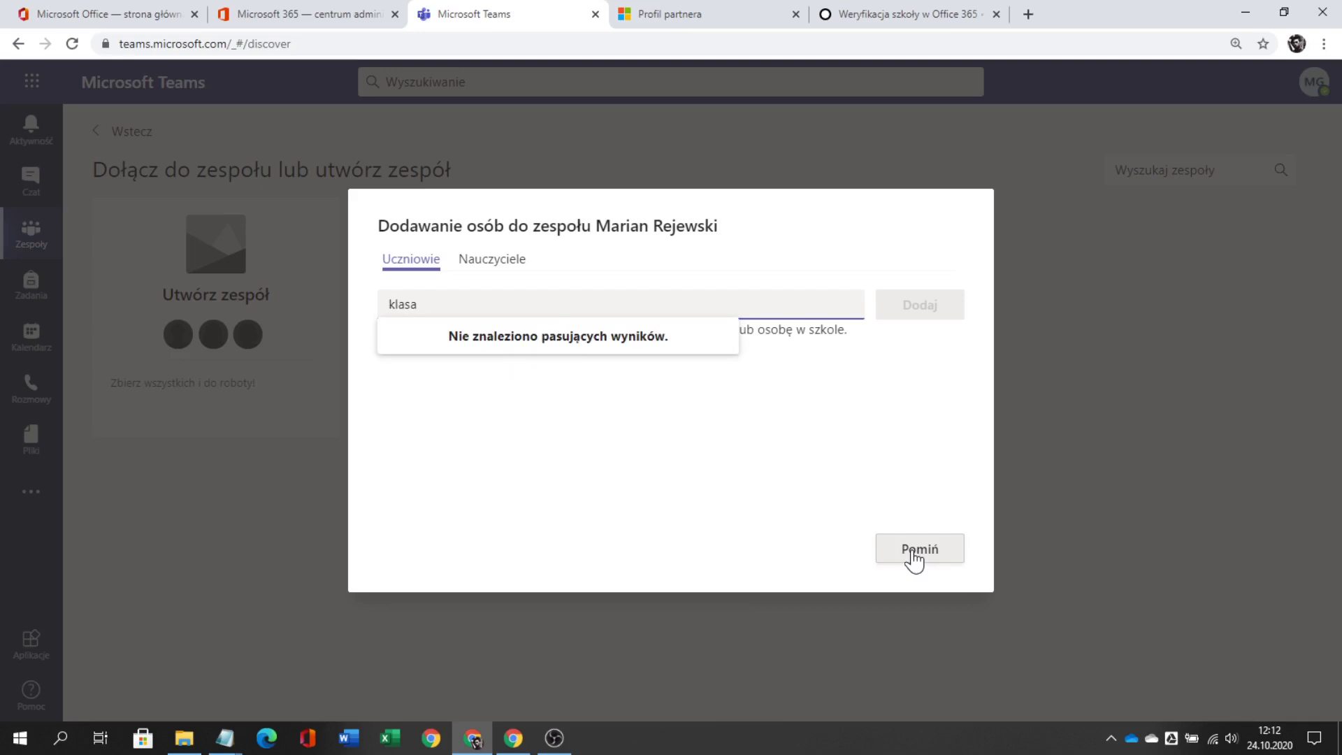
text( V)
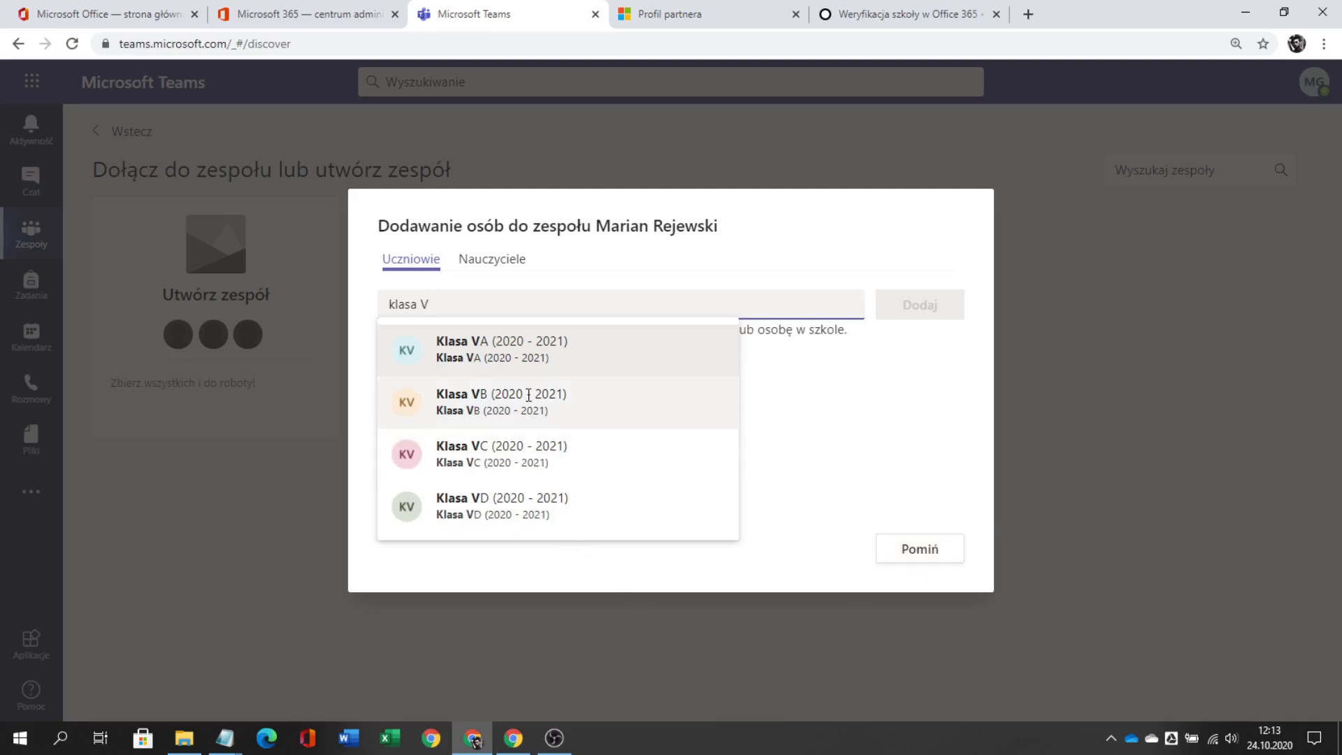
click(516, 362)
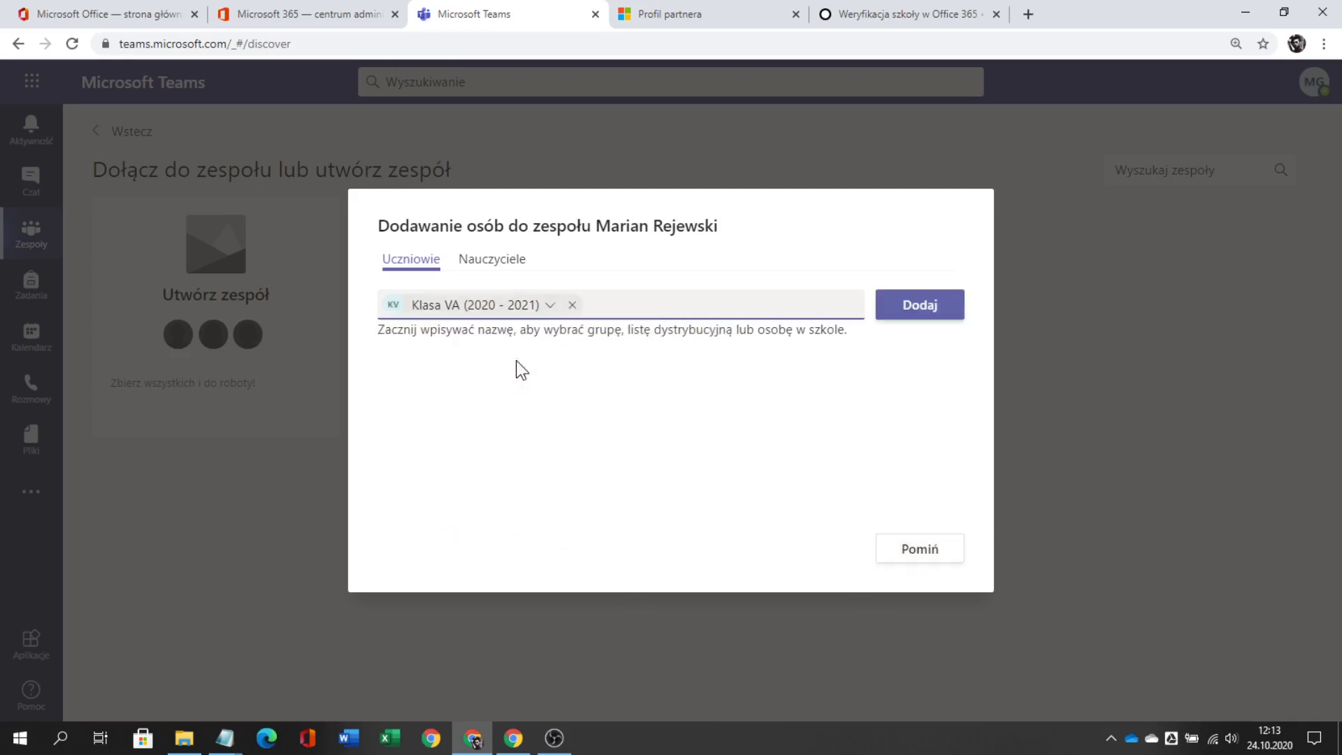
click(922, 318)
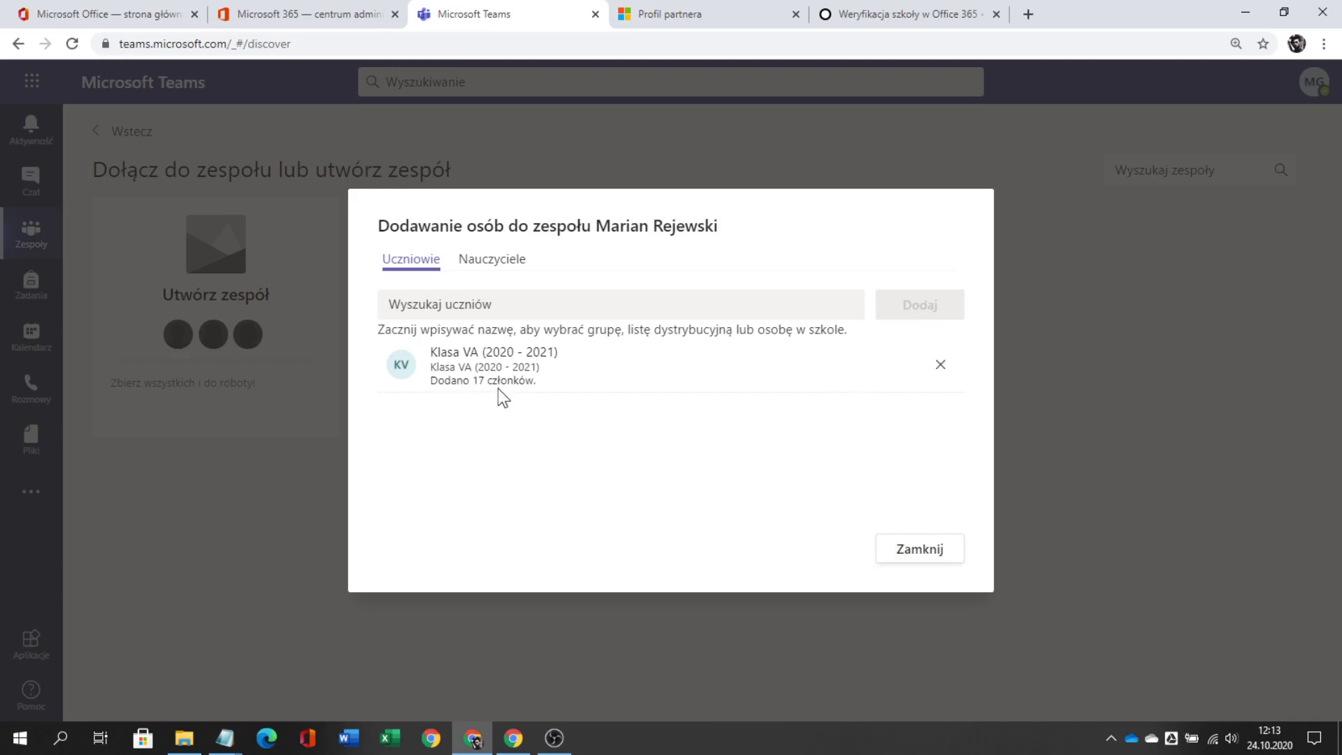
click(907, 558)
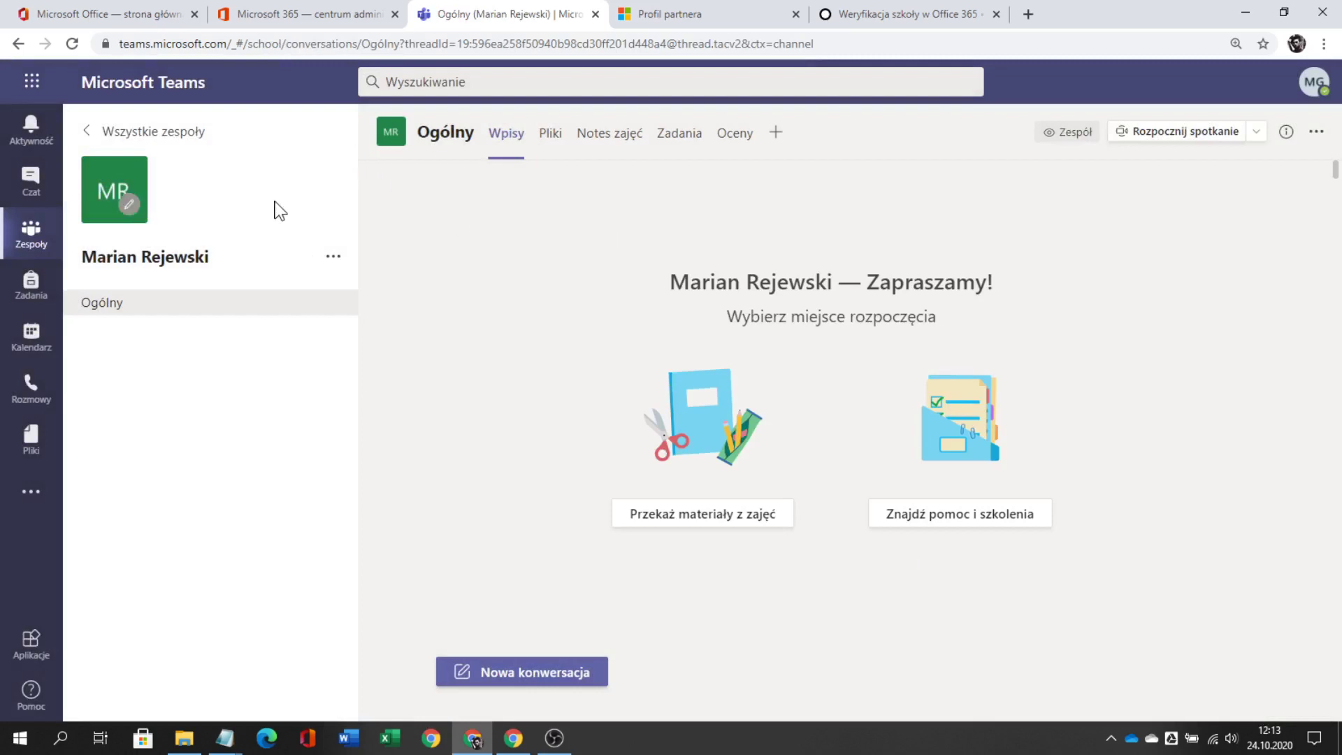
- Create another Zajęcia class team named with a second teacher's full name
click(189, 139)
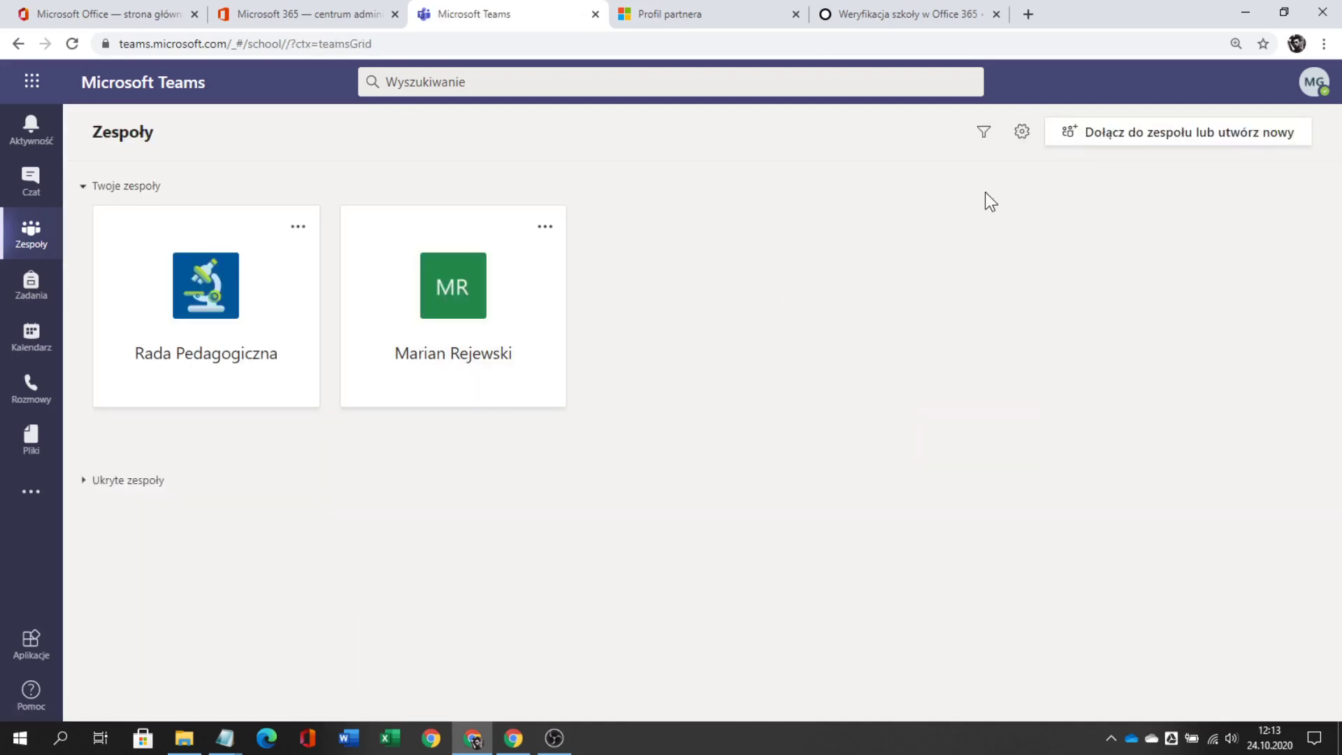
click(1107, 144)
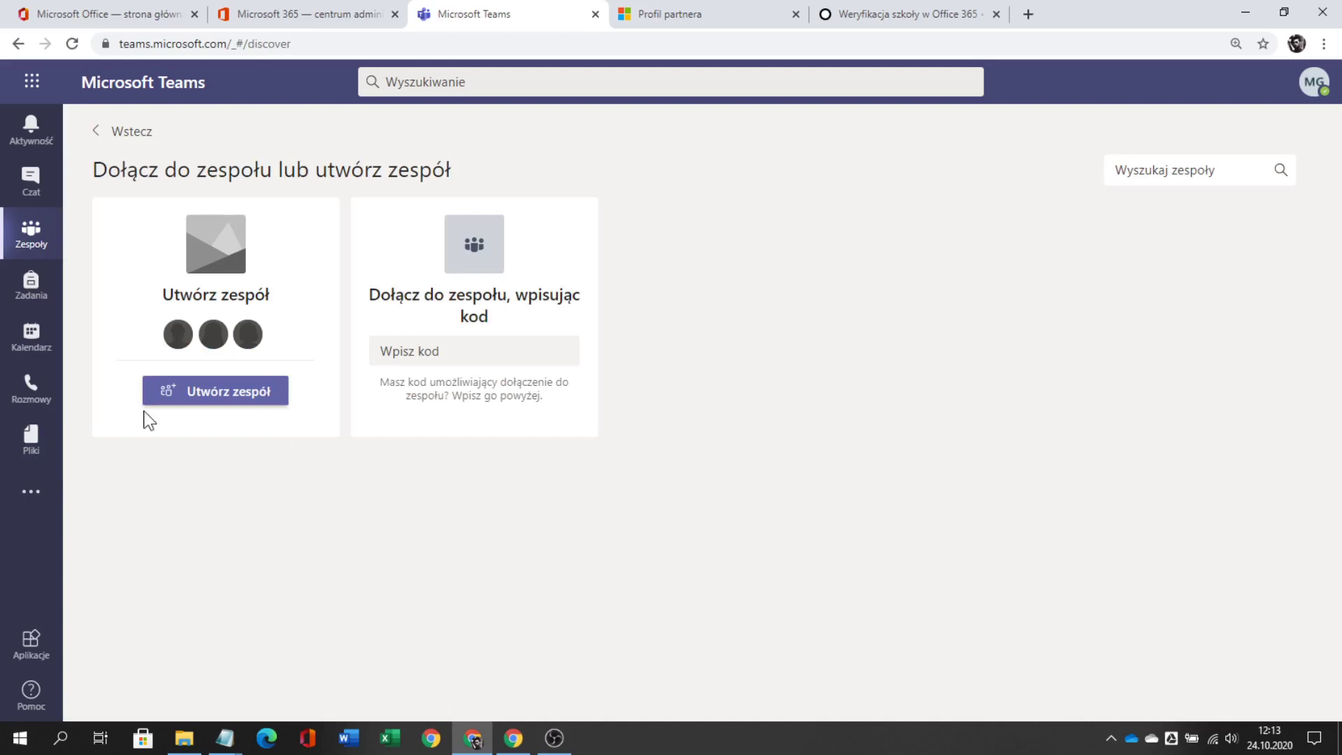
click(220, 395)
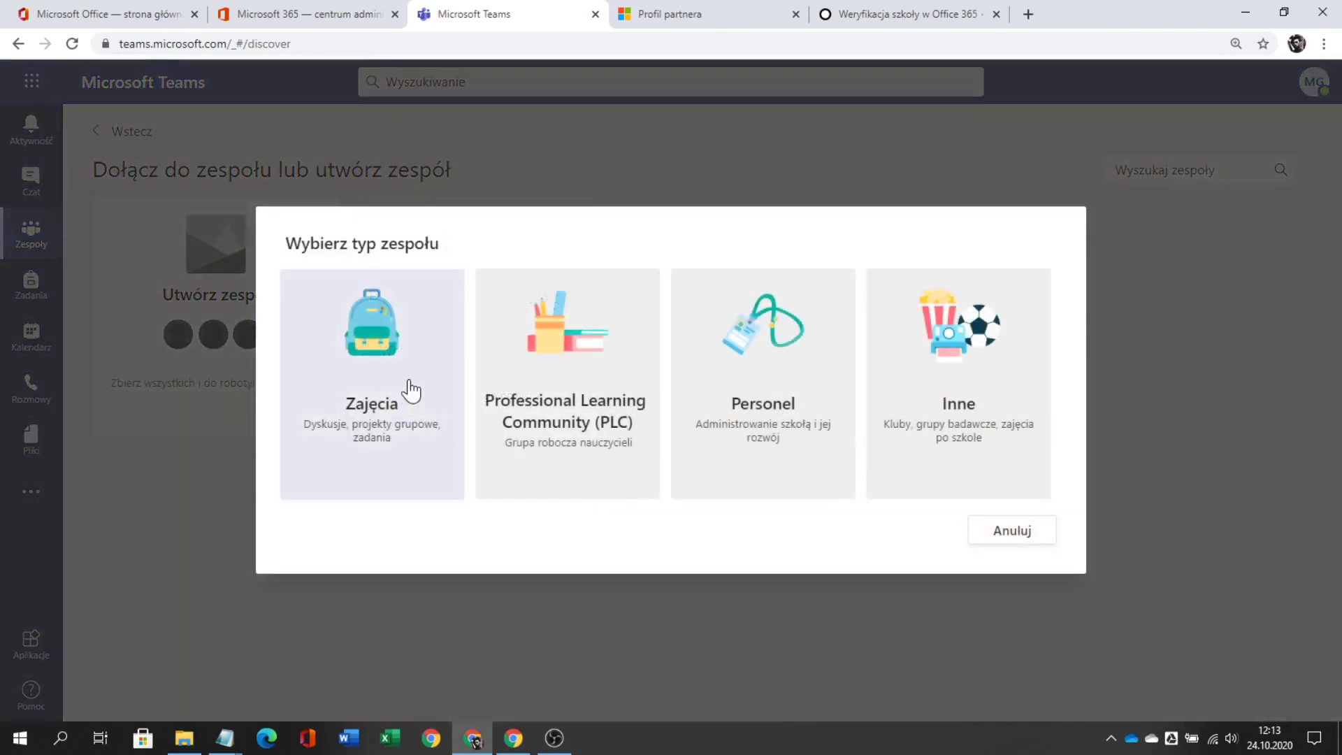
click(371, 352)
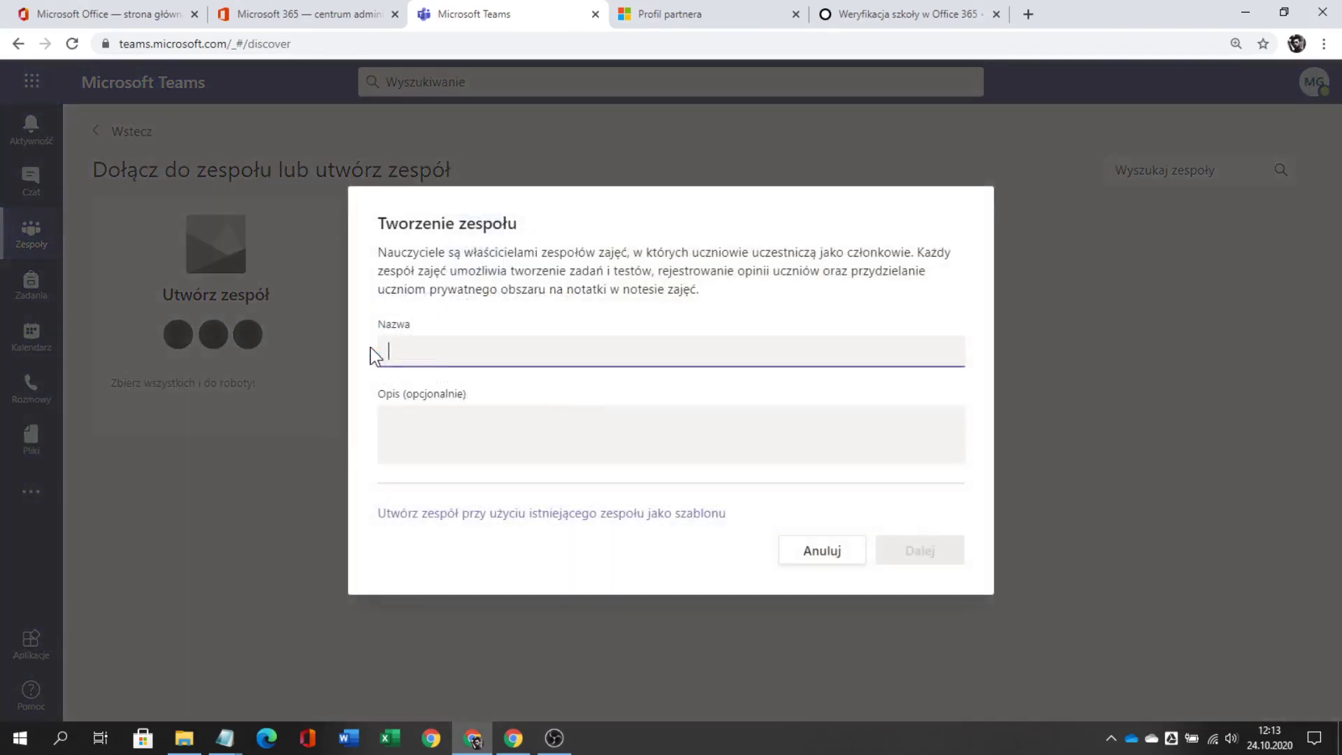
text(Jerzy Ró)
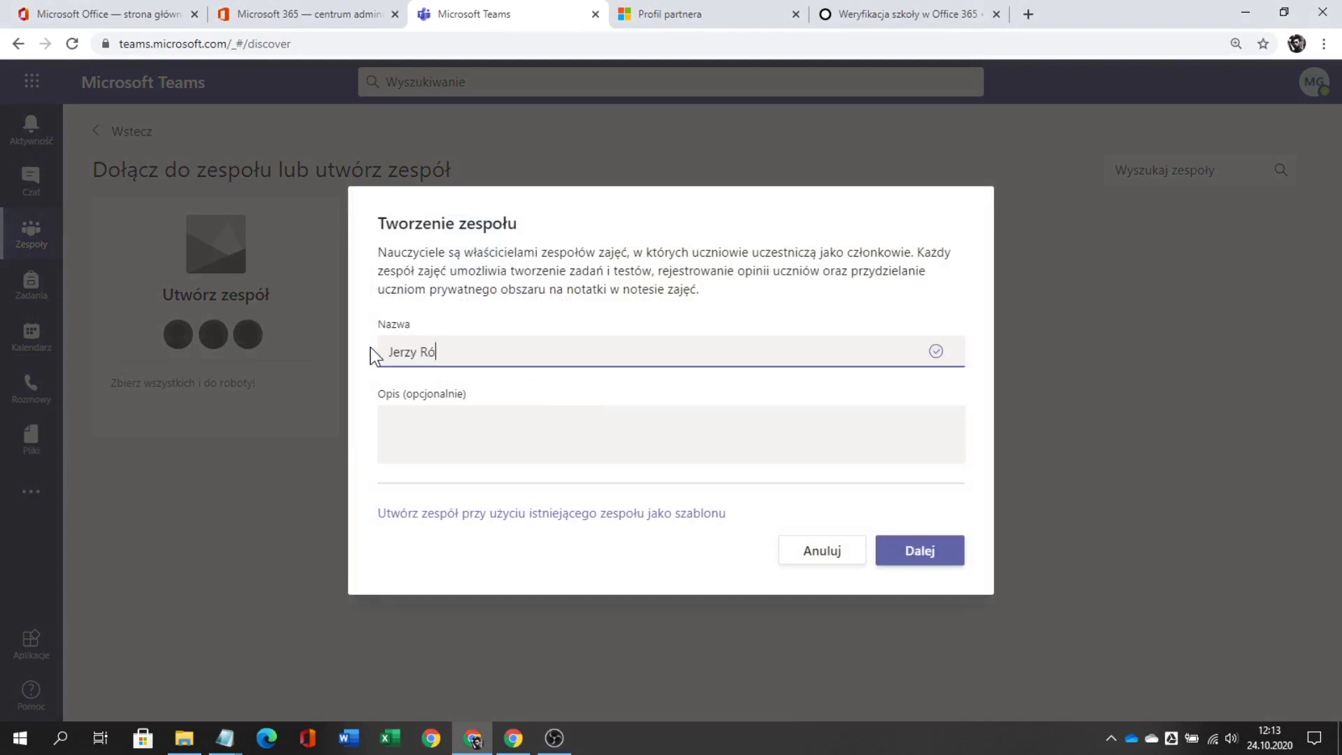
text(życki)
click(919, 550)
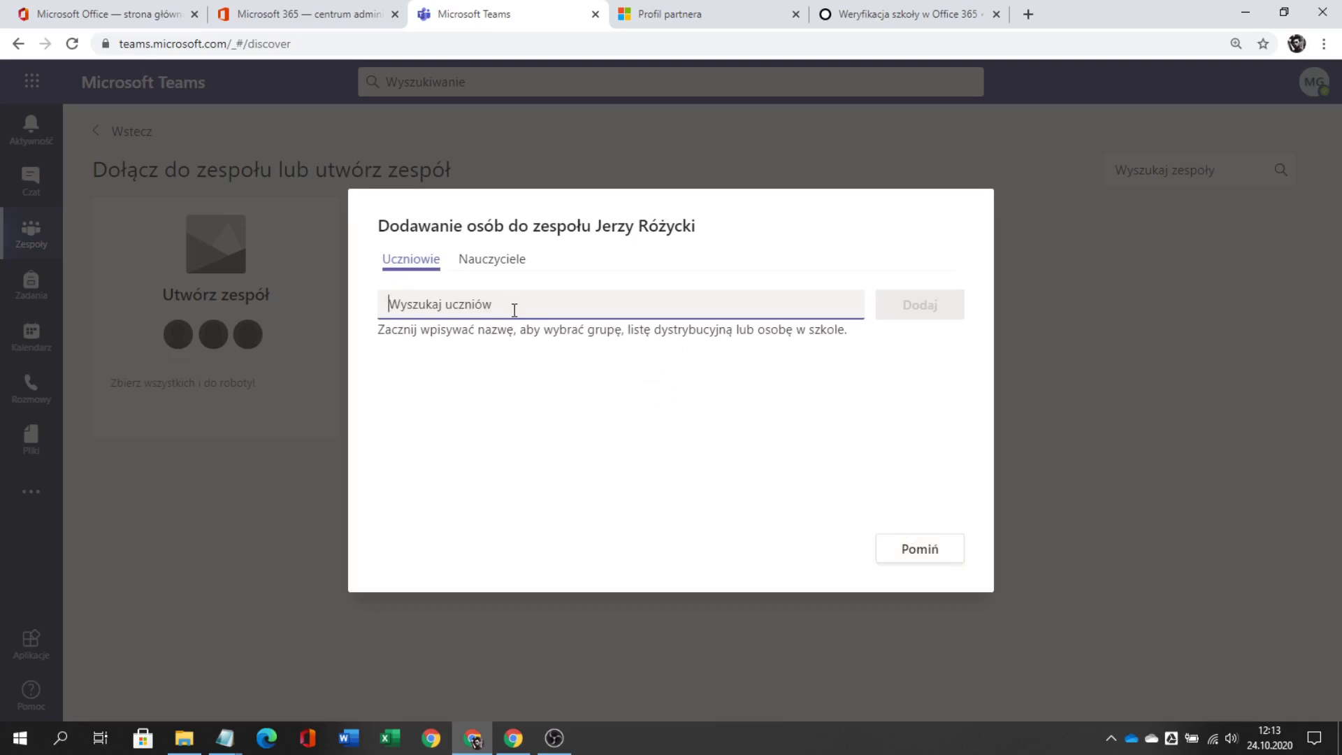
- Add the 15 Klasa VB (2020 - 2021) students to the second team and finish adding people
text(klasa)
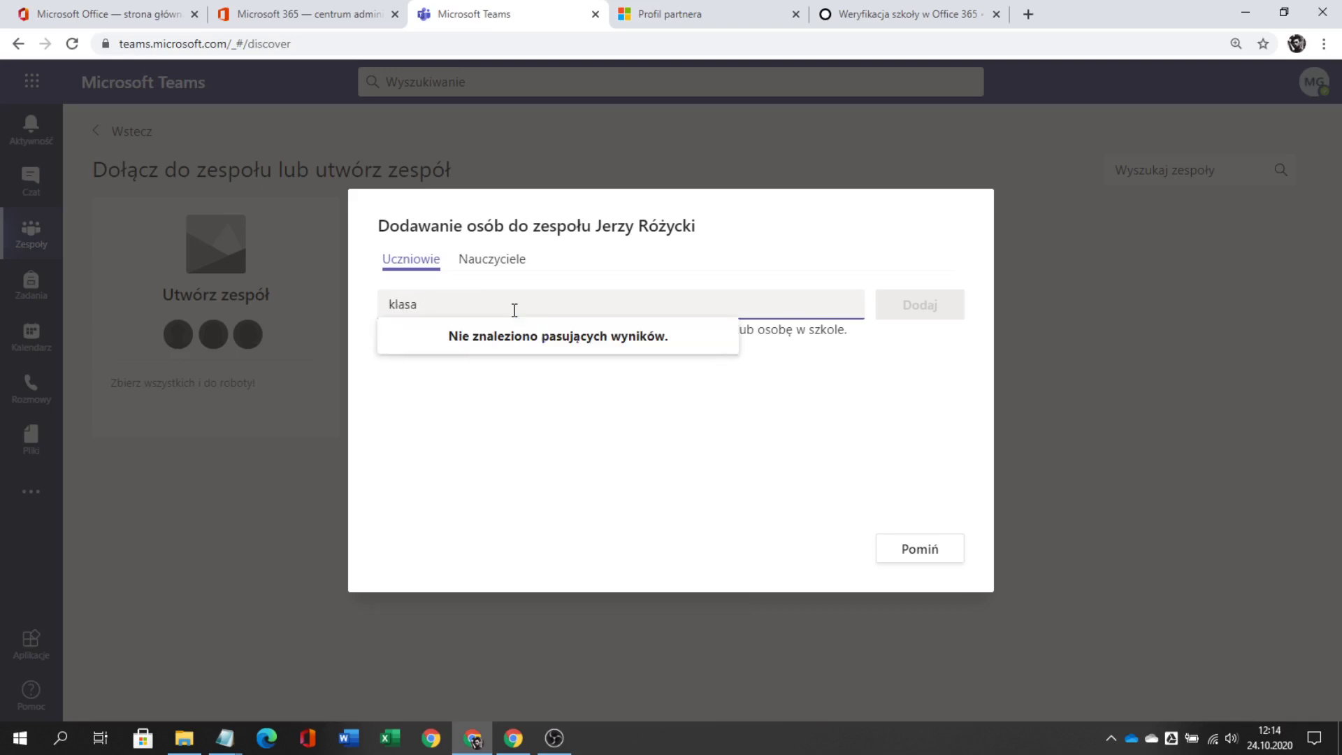
text( v)
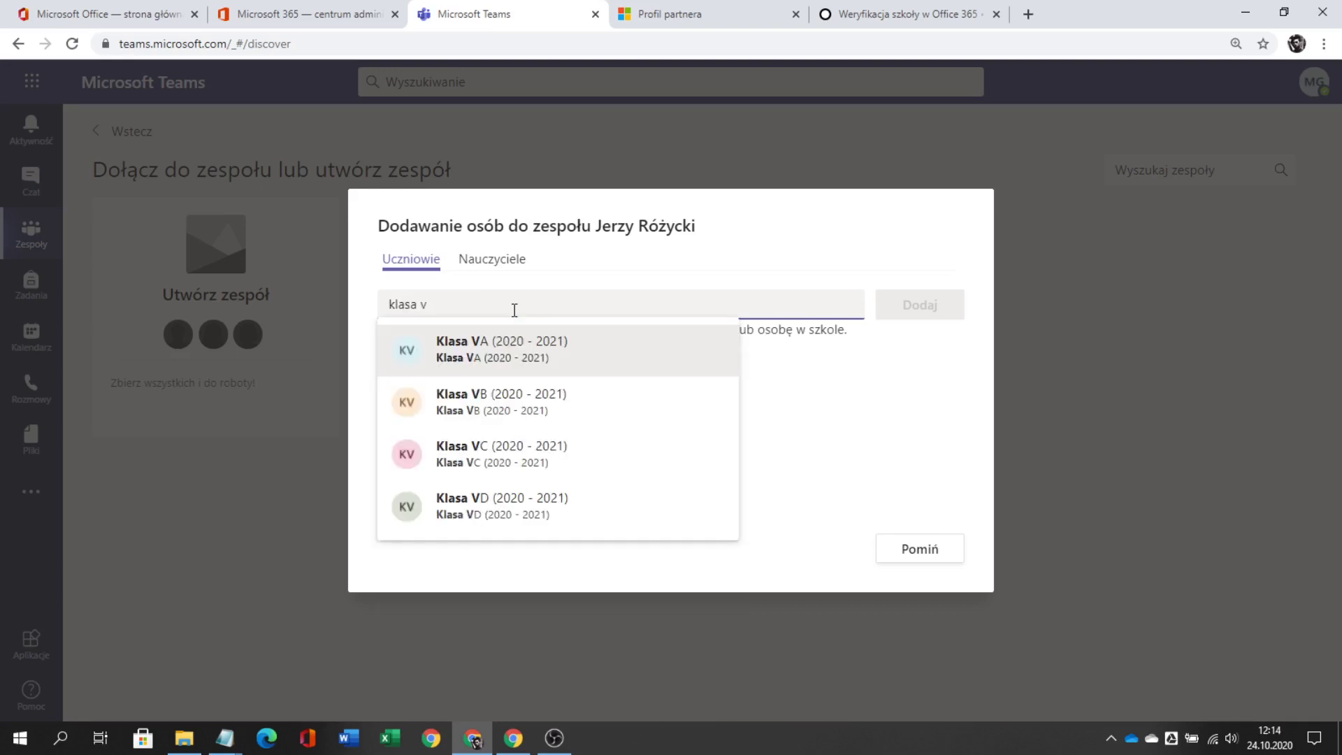
click(493, 403)
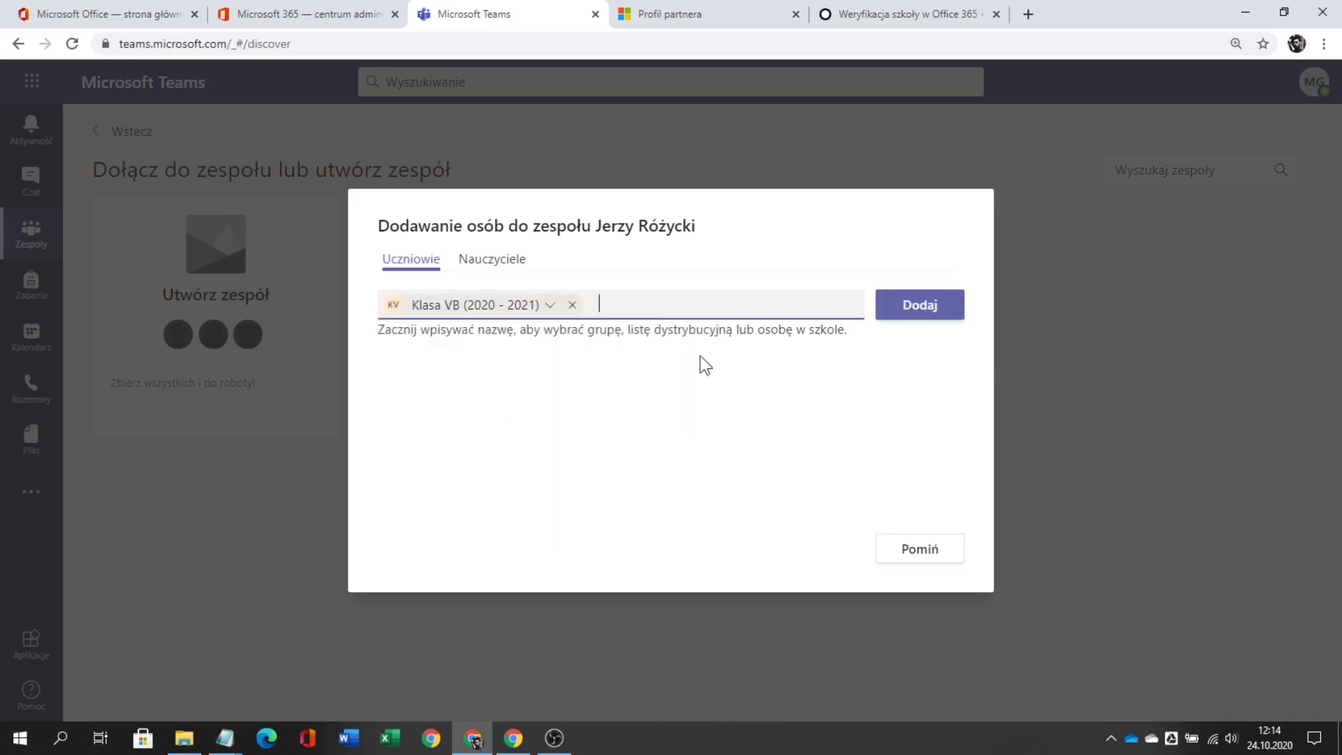
click(919, 305)
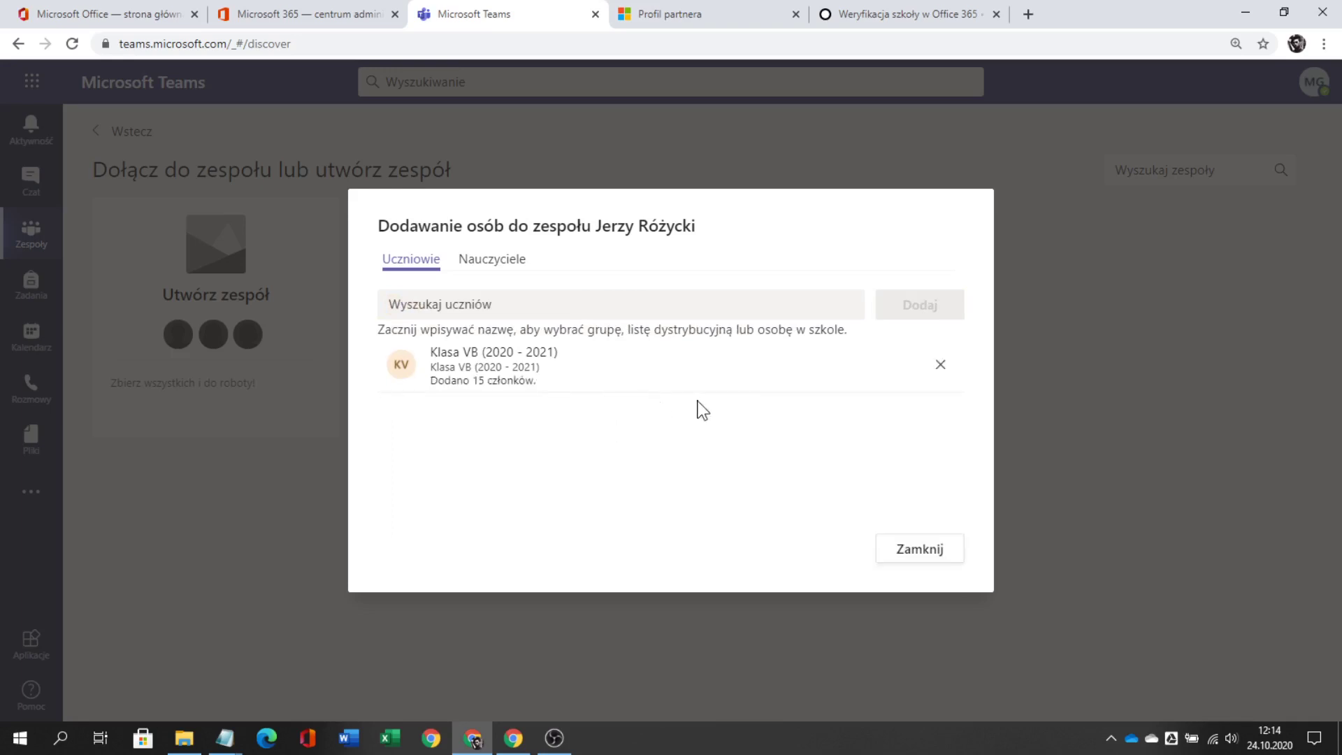
click(929, 550)
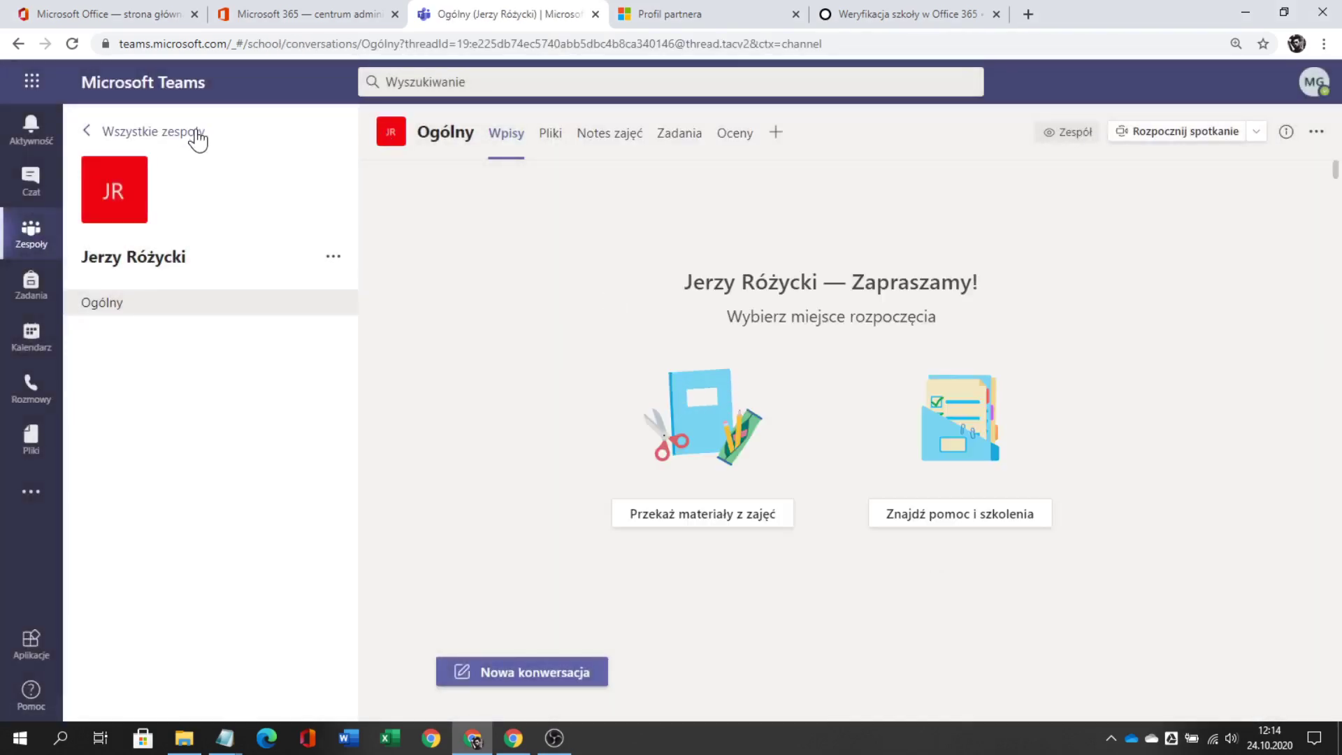
- Create a new Zajęcia (class) team named with a teacher's full name
click(196, 132)
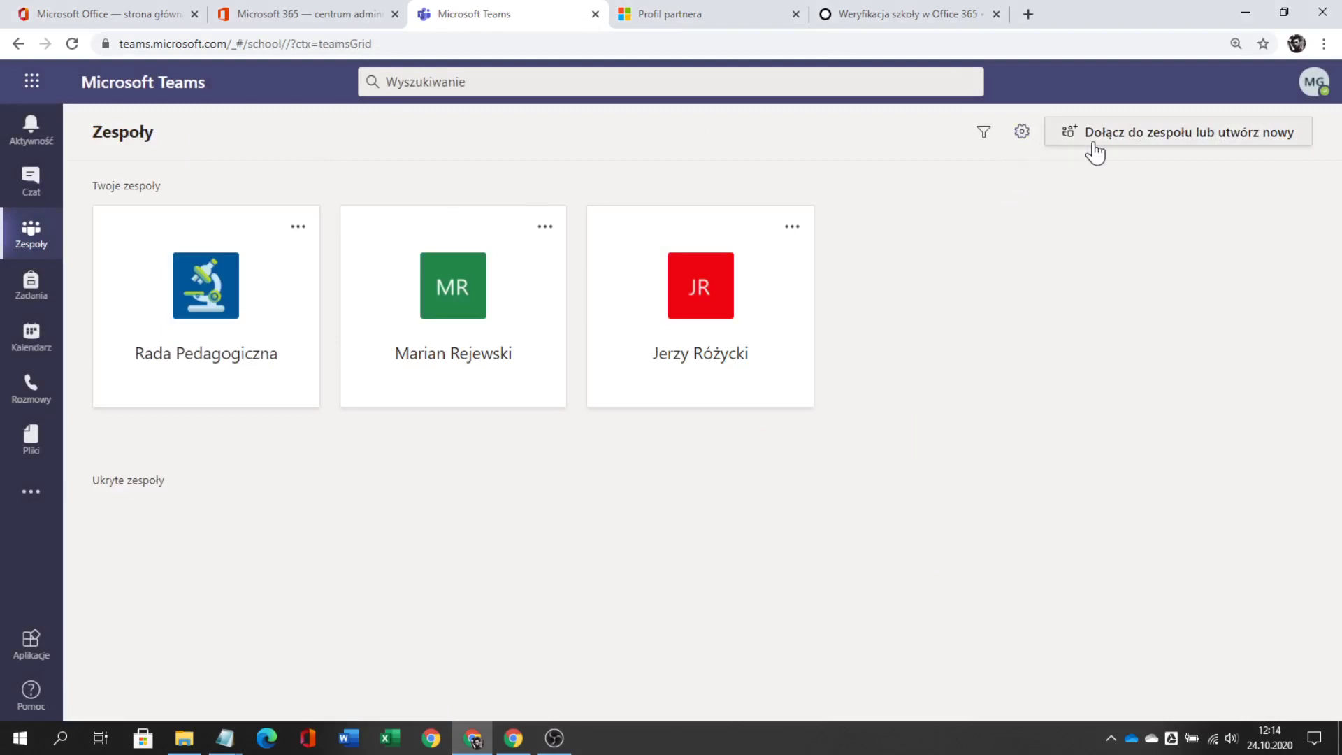
click(1149, 133)
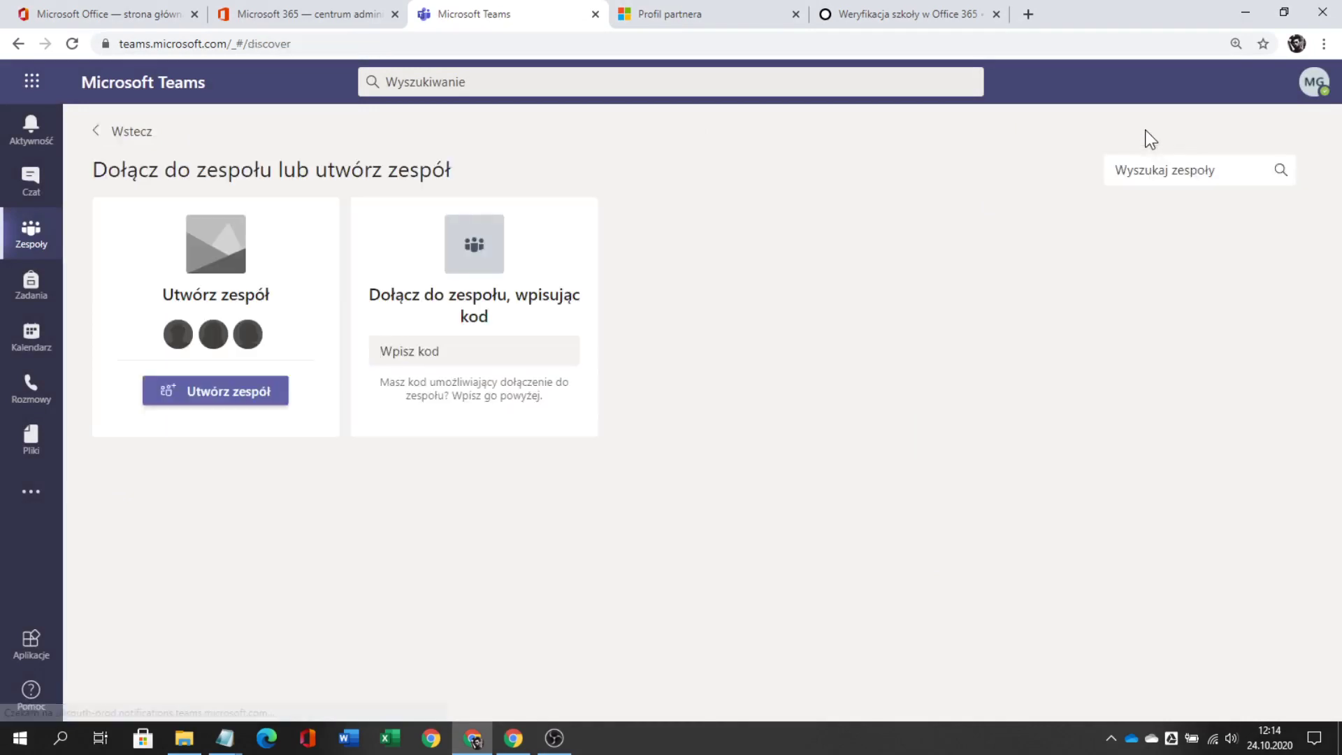
click(229, 392)
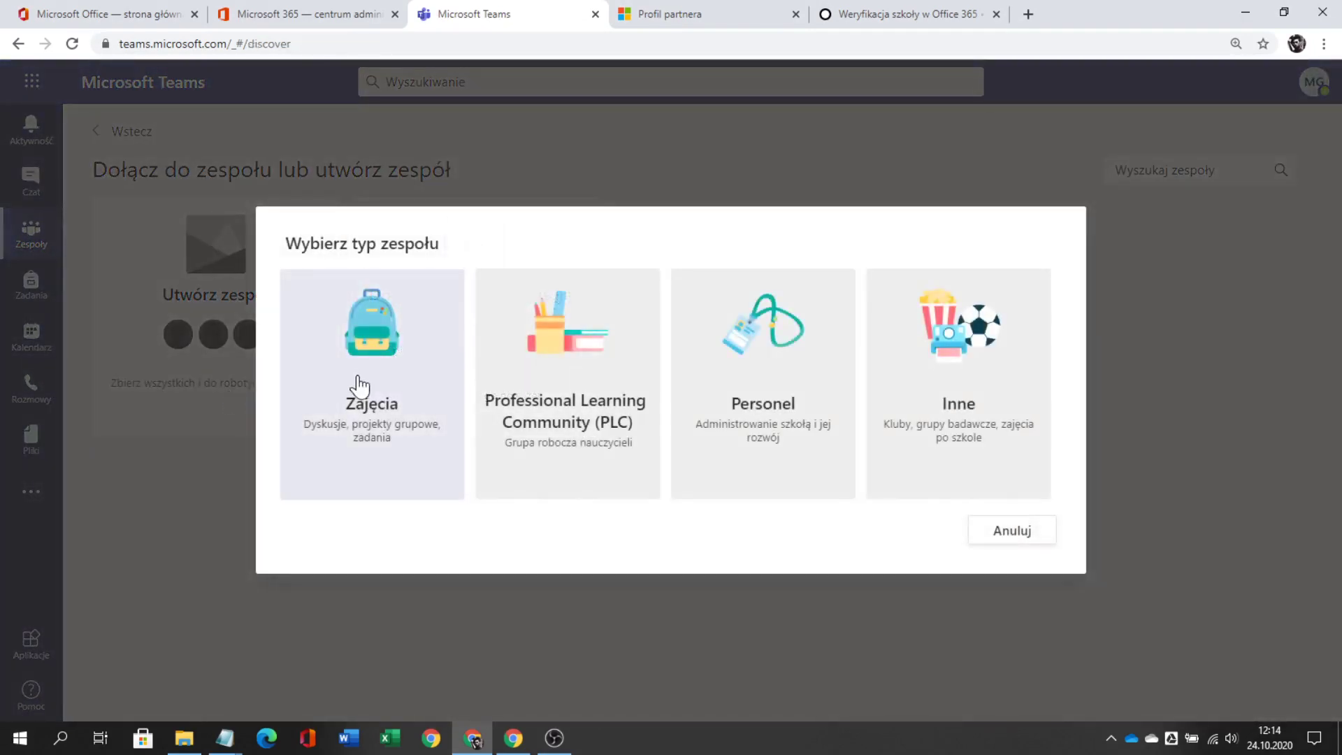
click(359, 383)
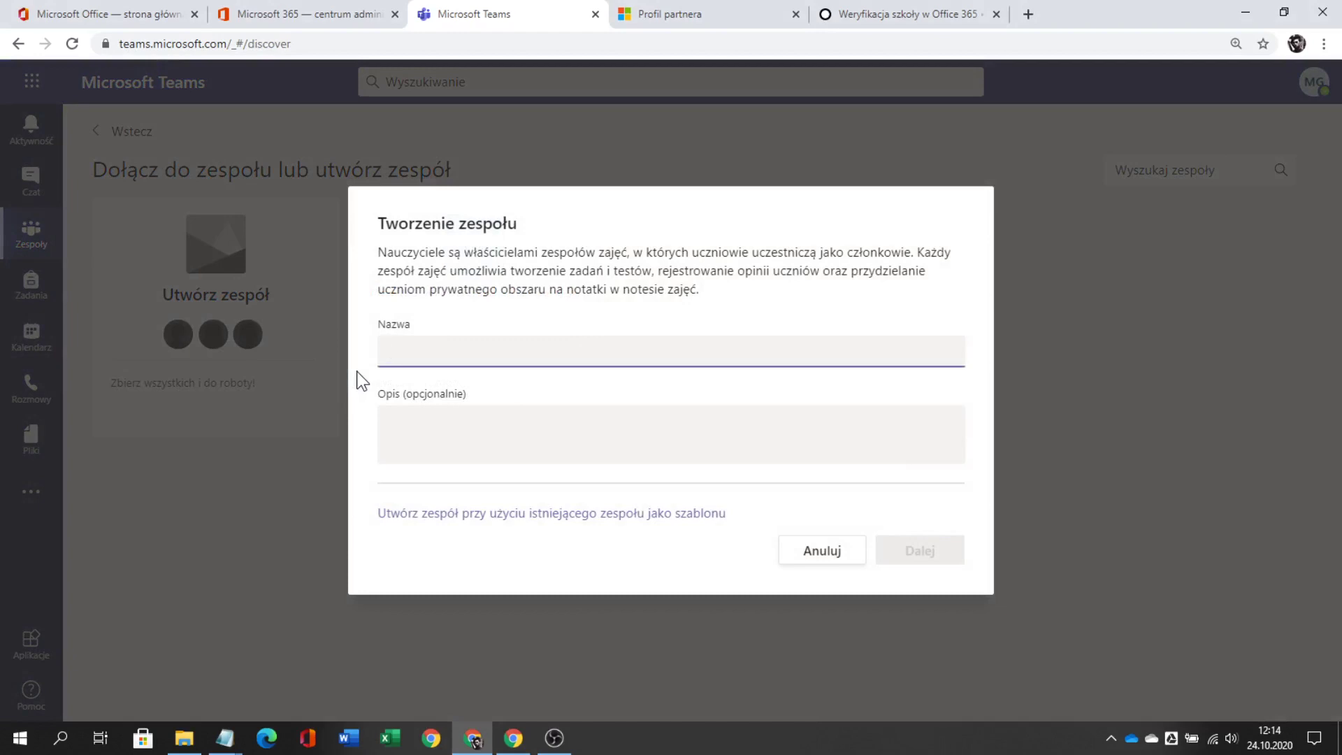
text(Henryk)
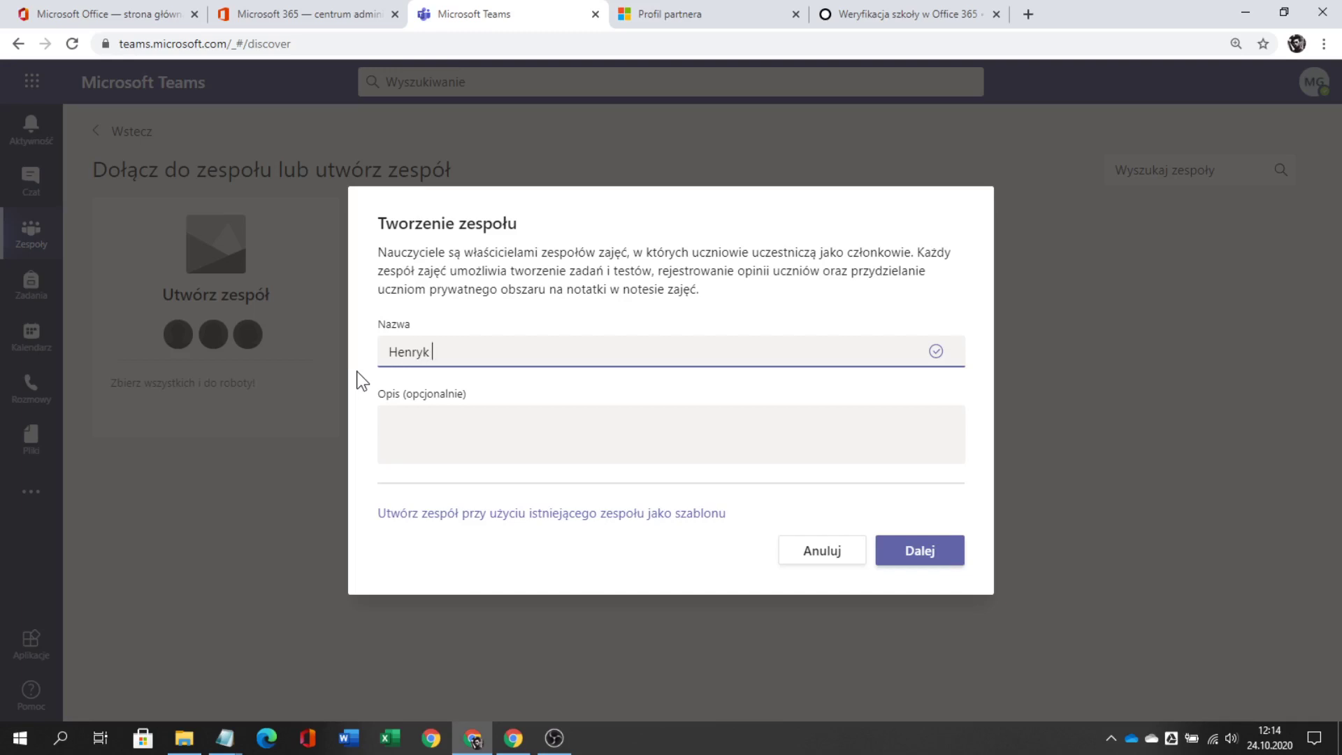
text( Zygalski)
click(922, 552)
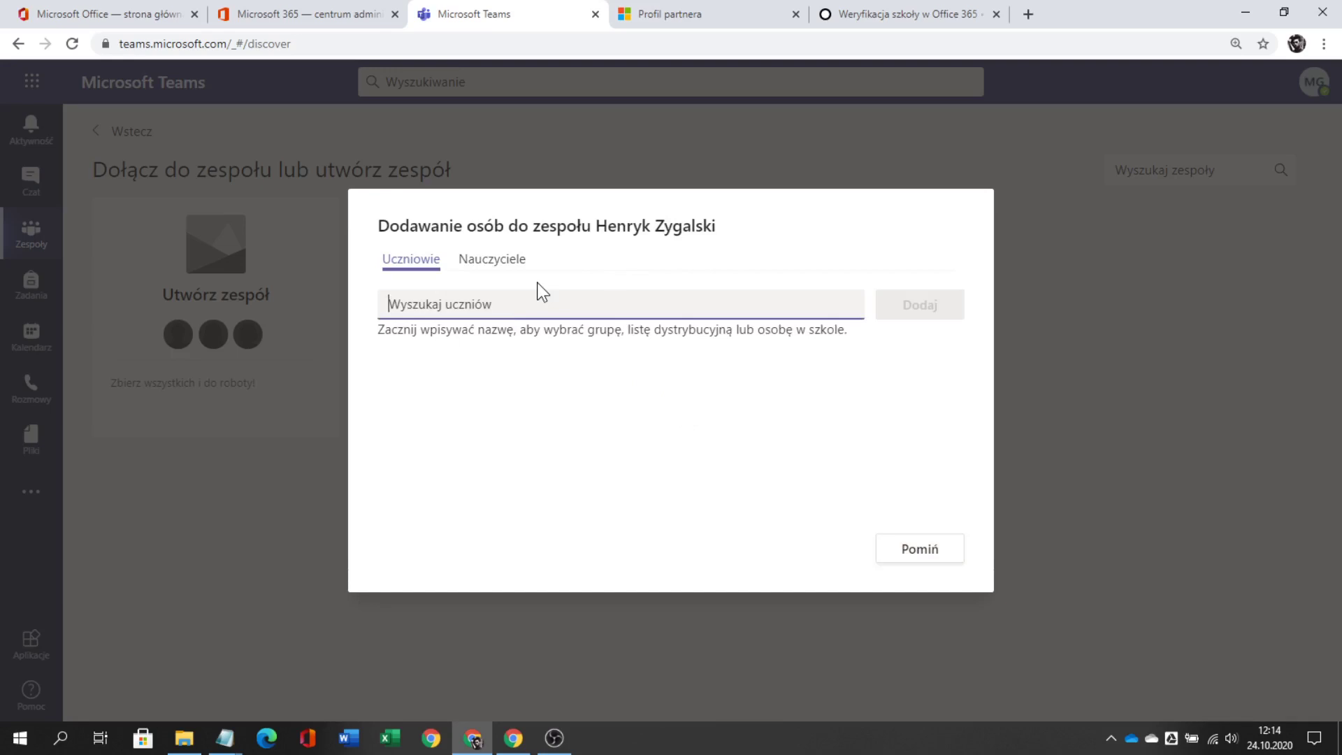
- Enrol the 12 Klasa VC (2020 - 2021) students in the third team and open its Ogólny channel
text(klasa v)
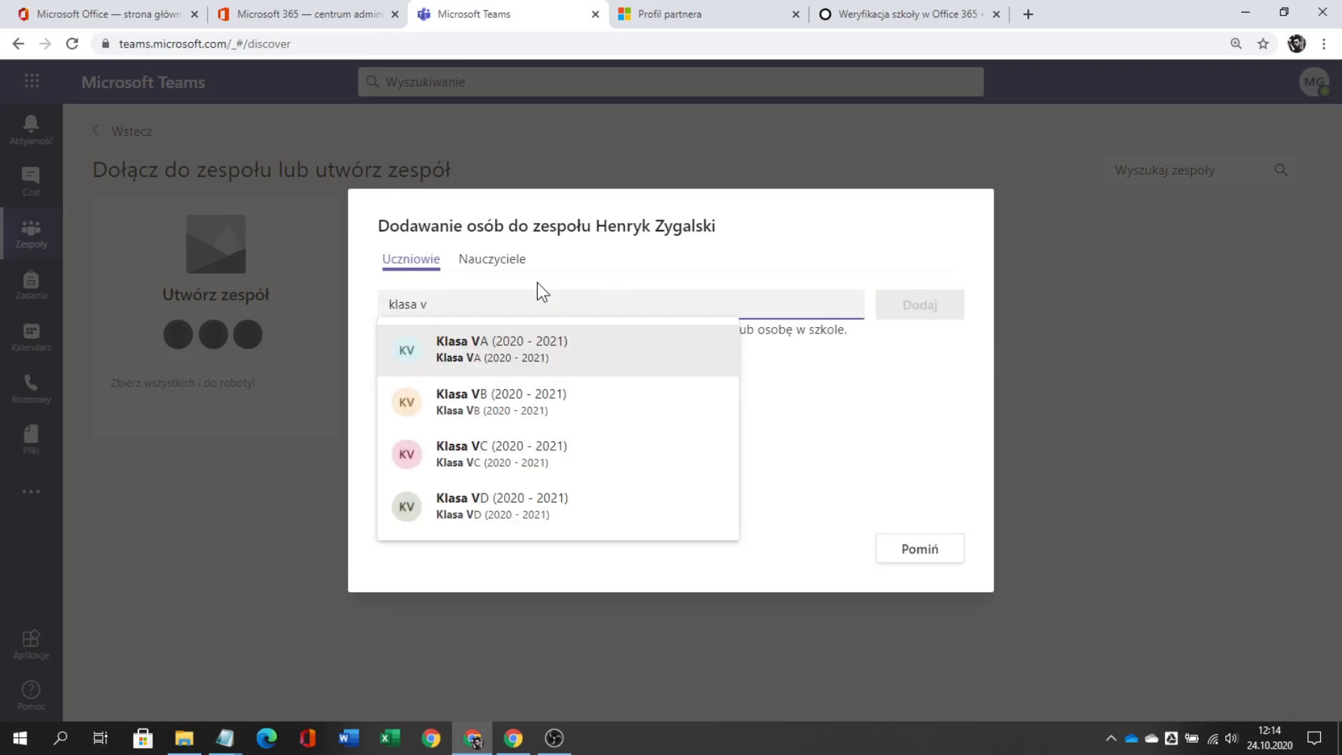
click(500, 451)
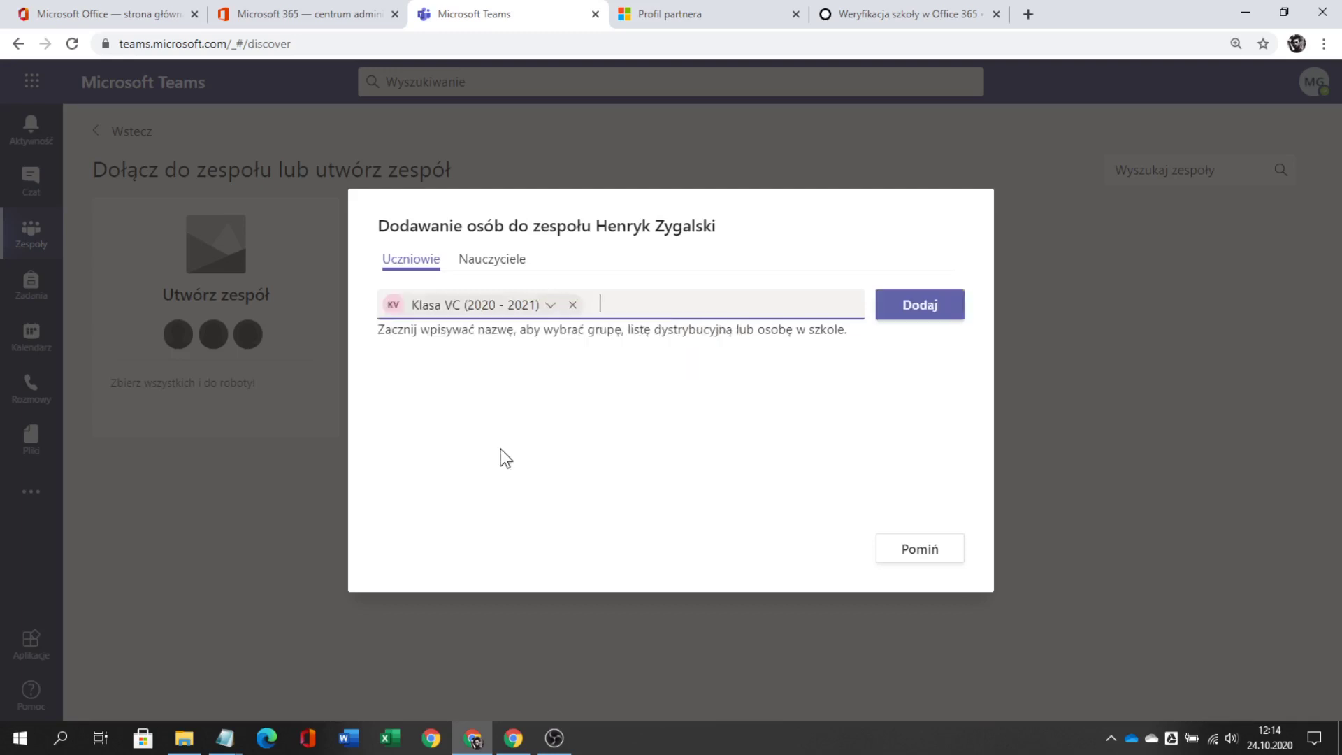
click(891, 314)
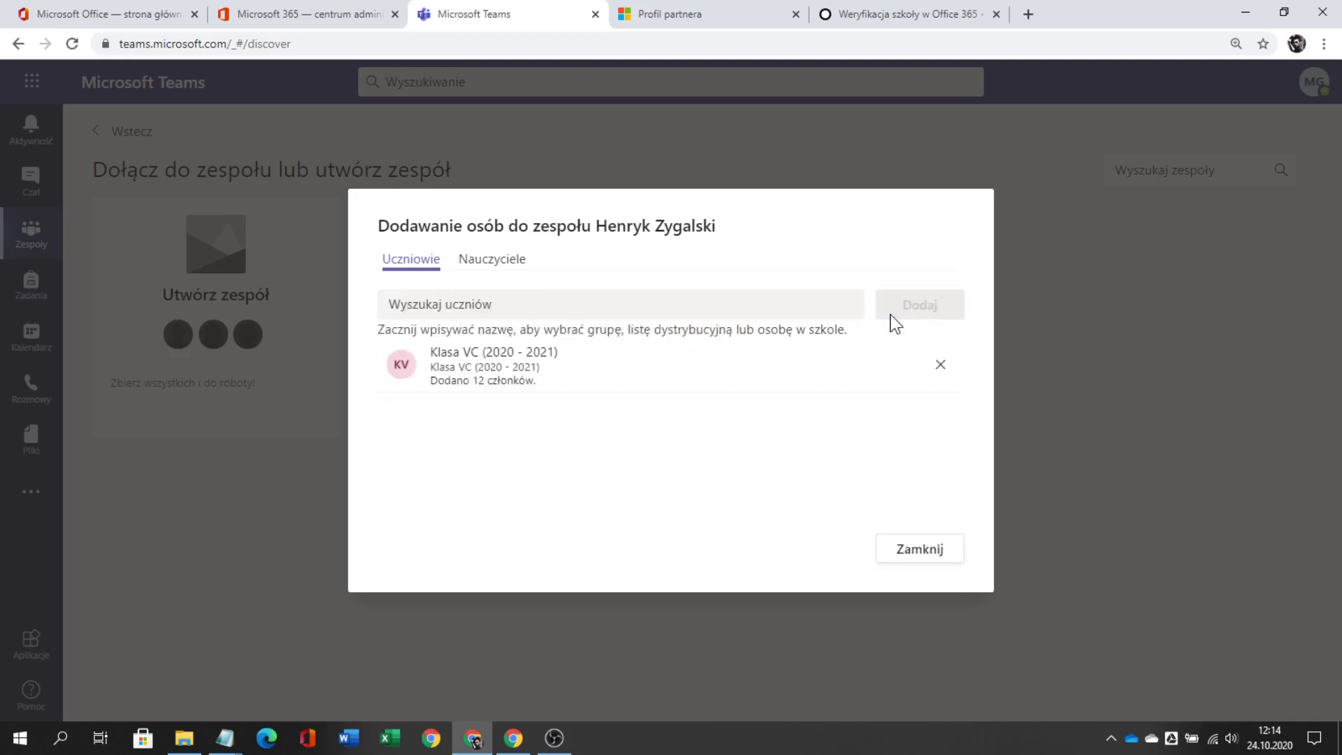
click(940, 550)
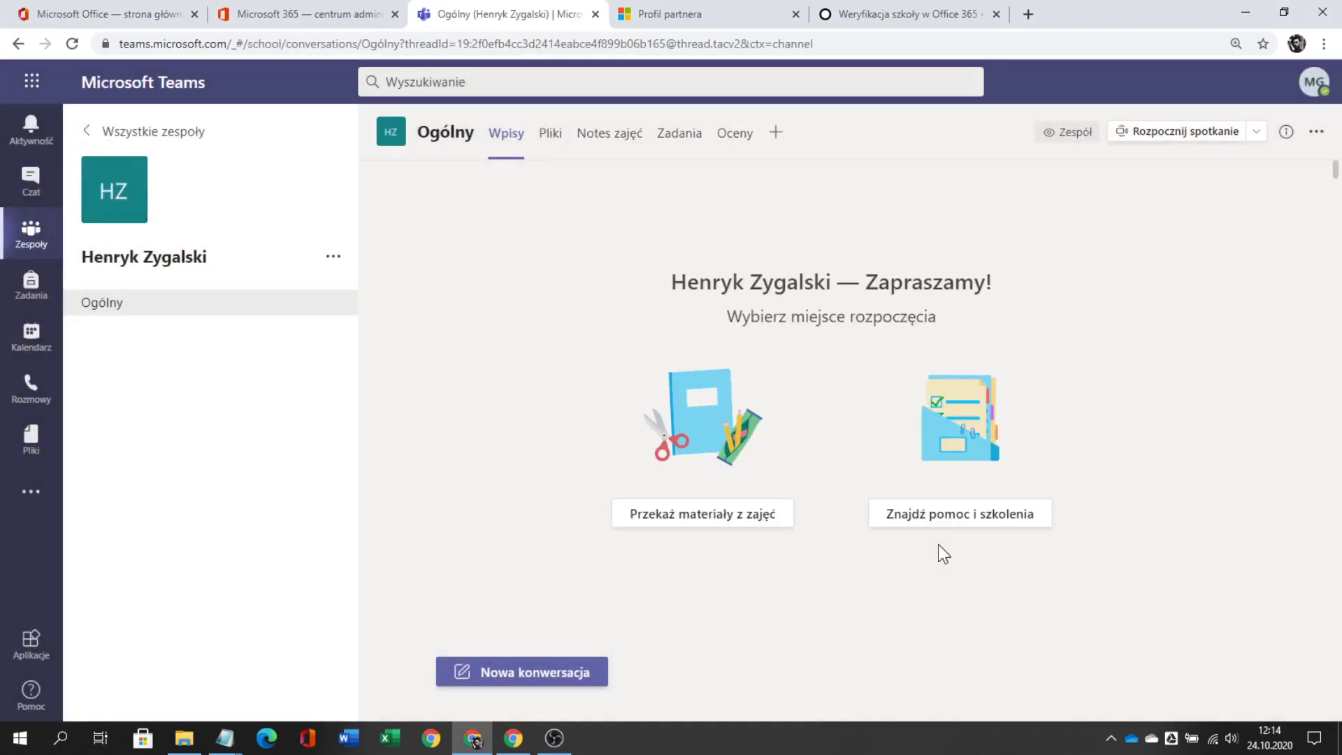
- Return to Wszystkie zespoły and open the join-or-create team page
click(187, 132)
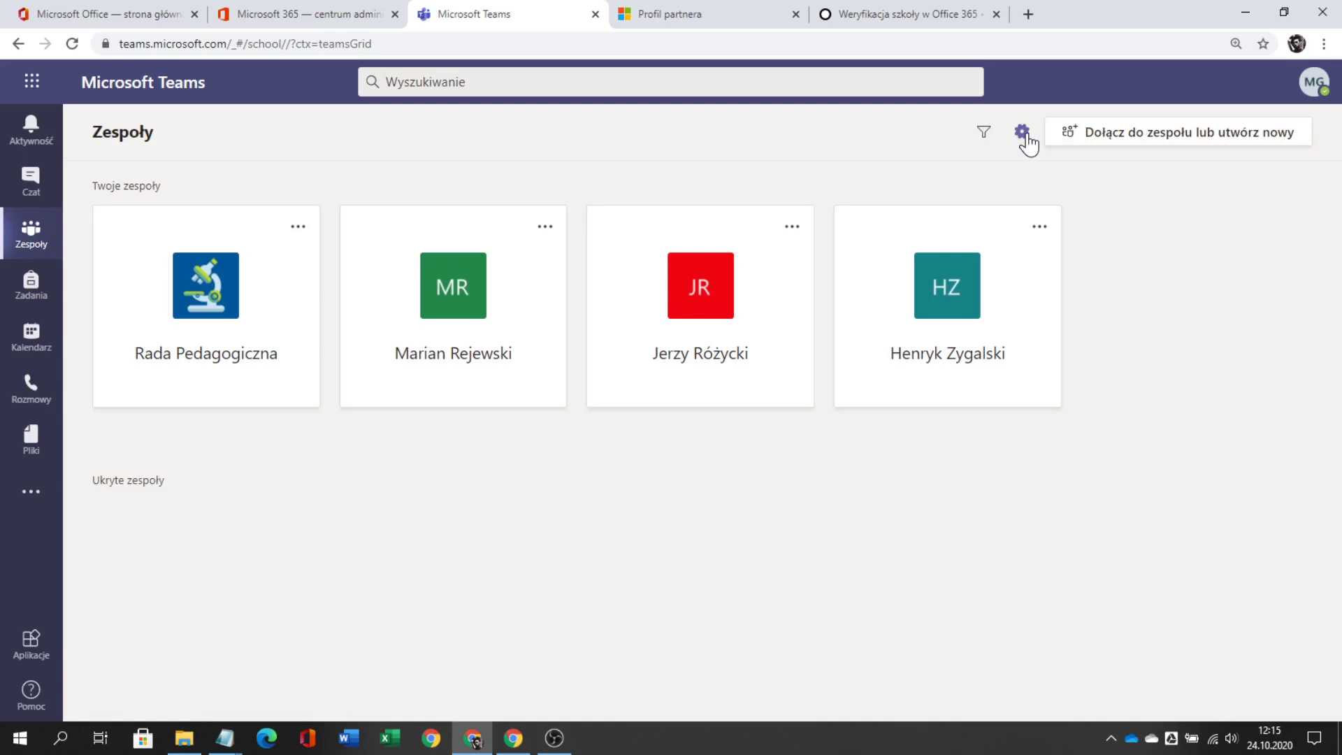
click(1103, 137)
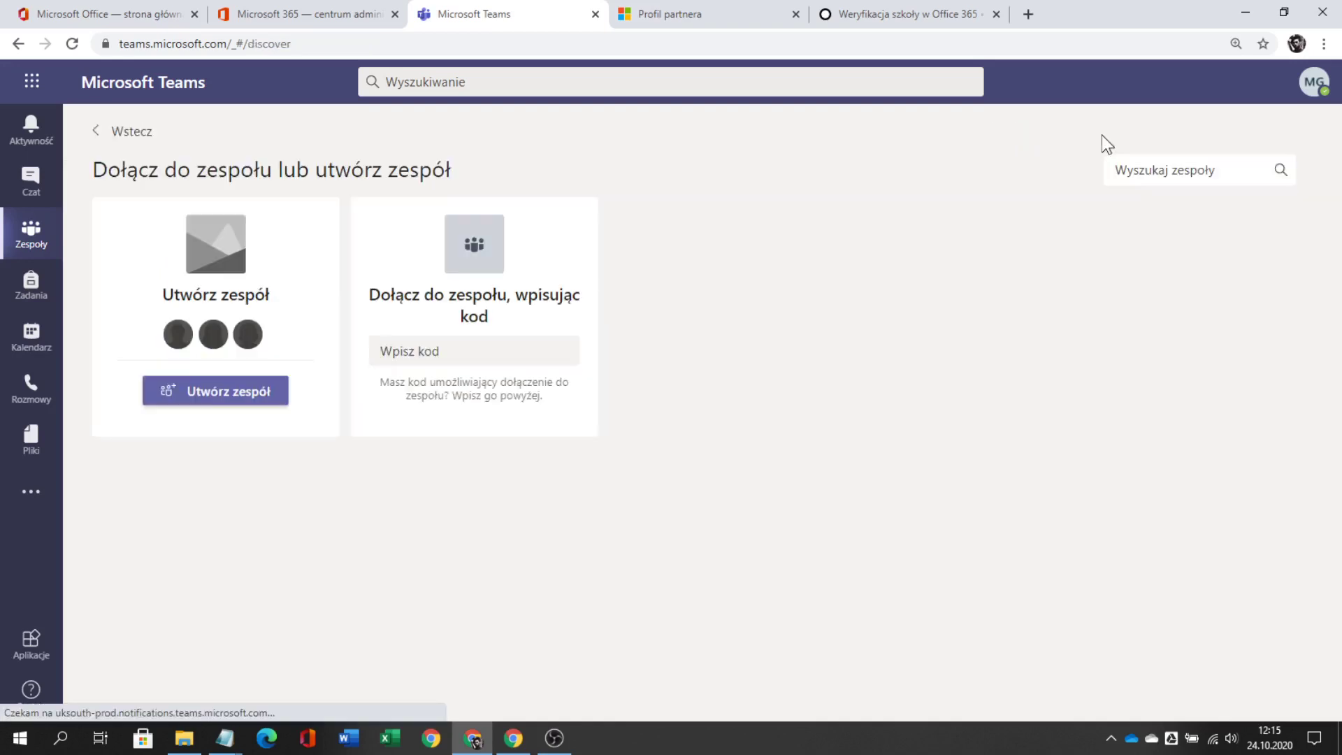
- Create a fourth Zajęcia class team named with another teacher's first and last name
click(236, 389)
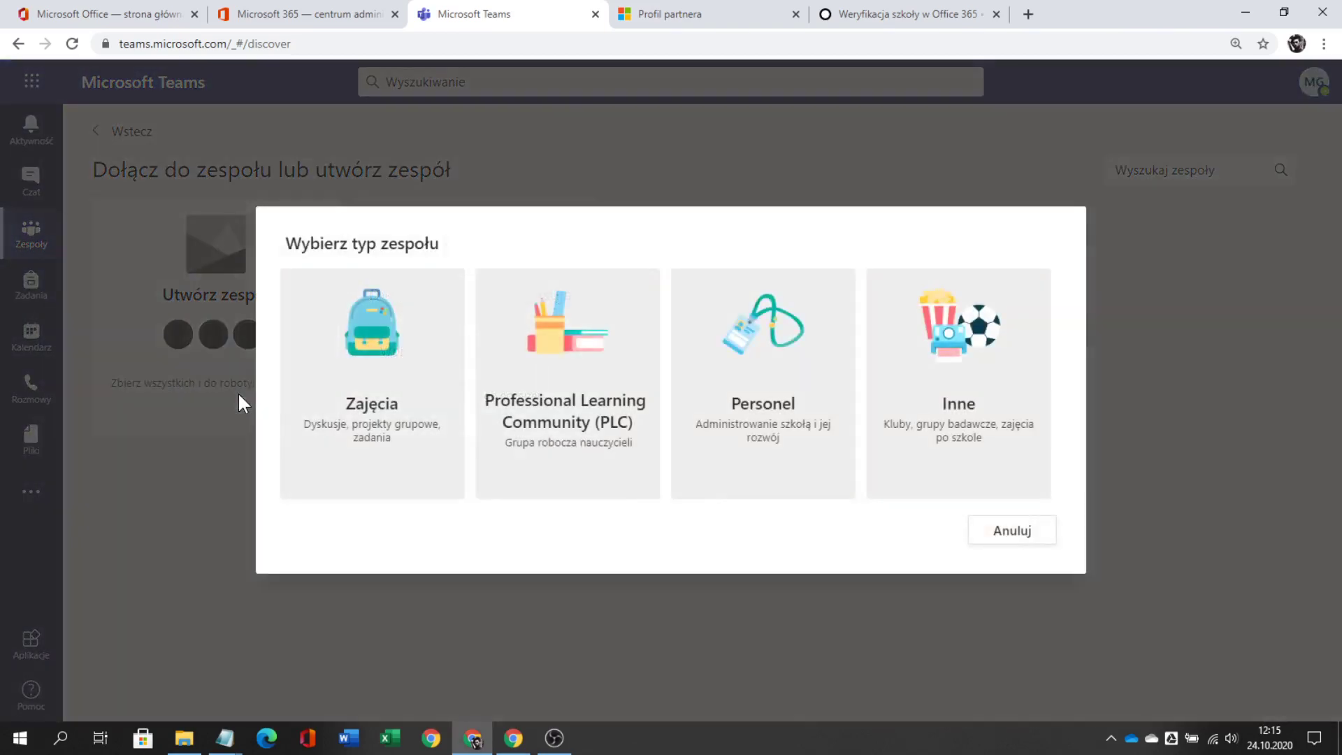
click(404, 371)
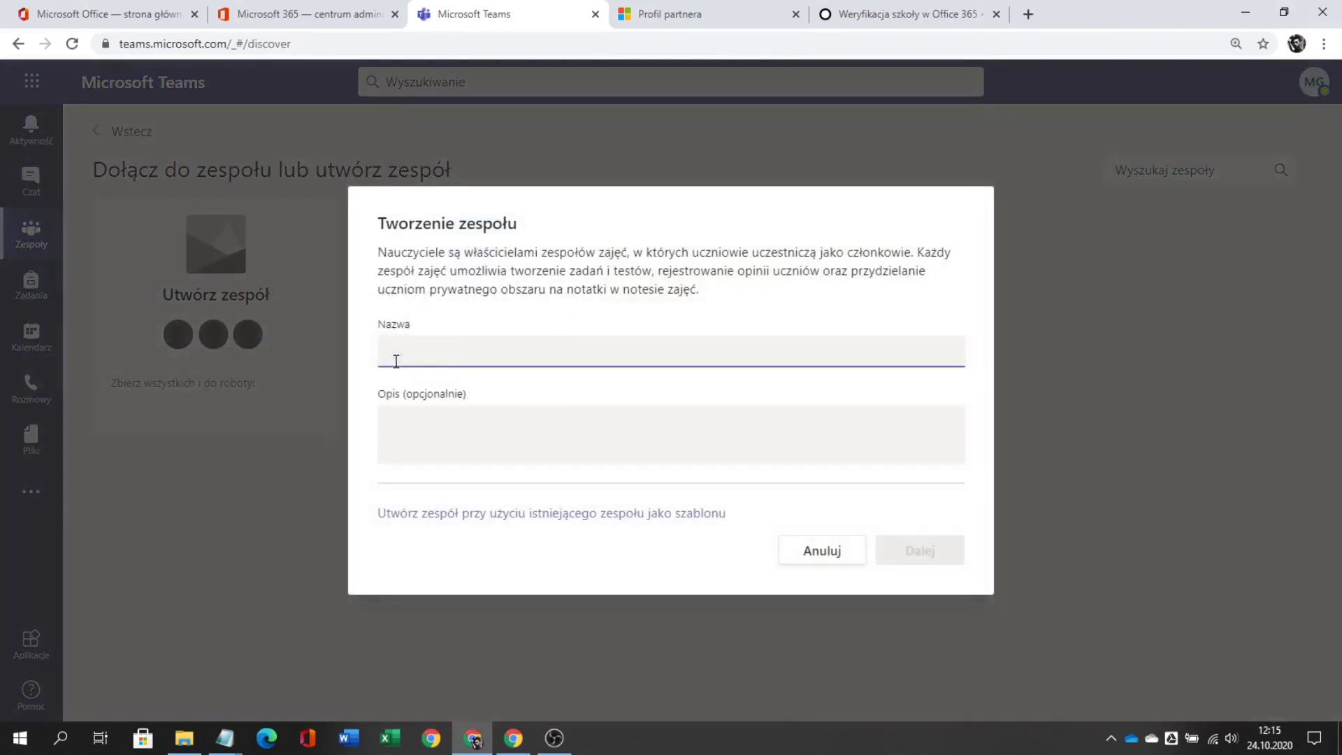
text(S)
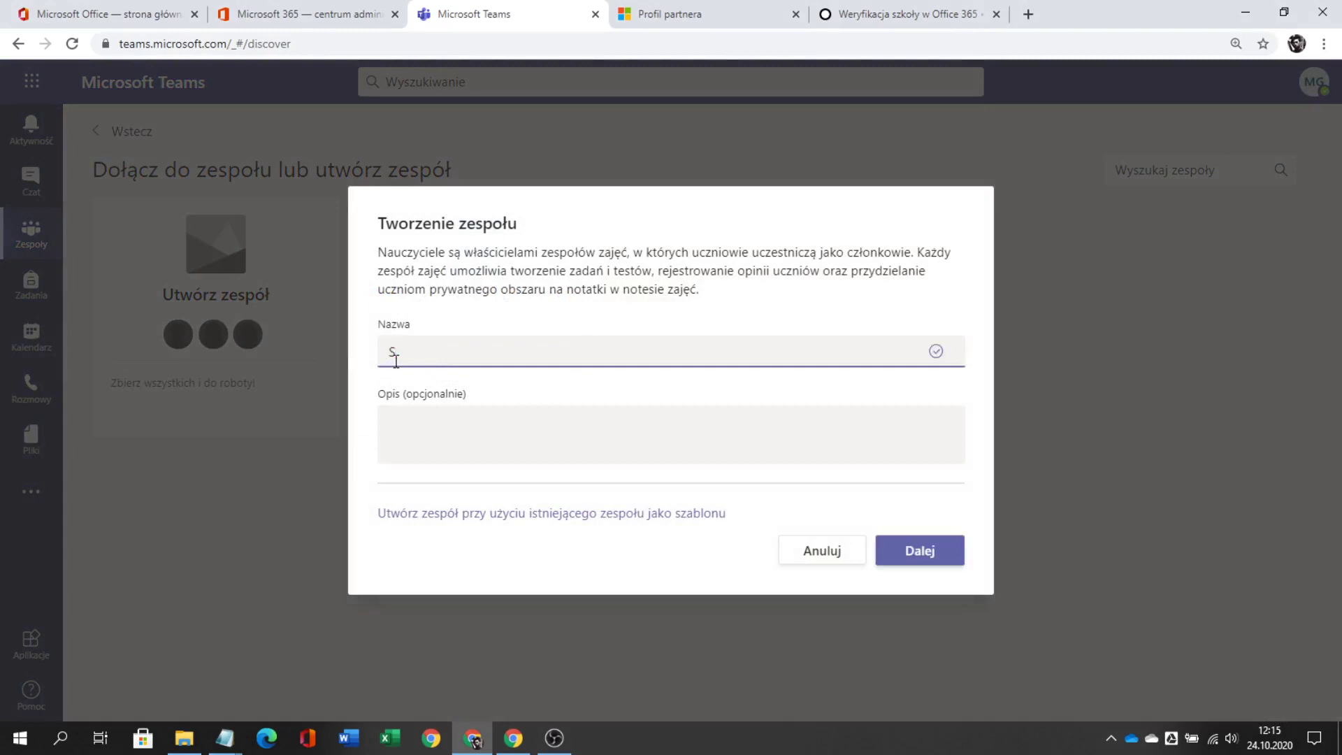
text(tefan)
text(Banach)
click(921, 555)
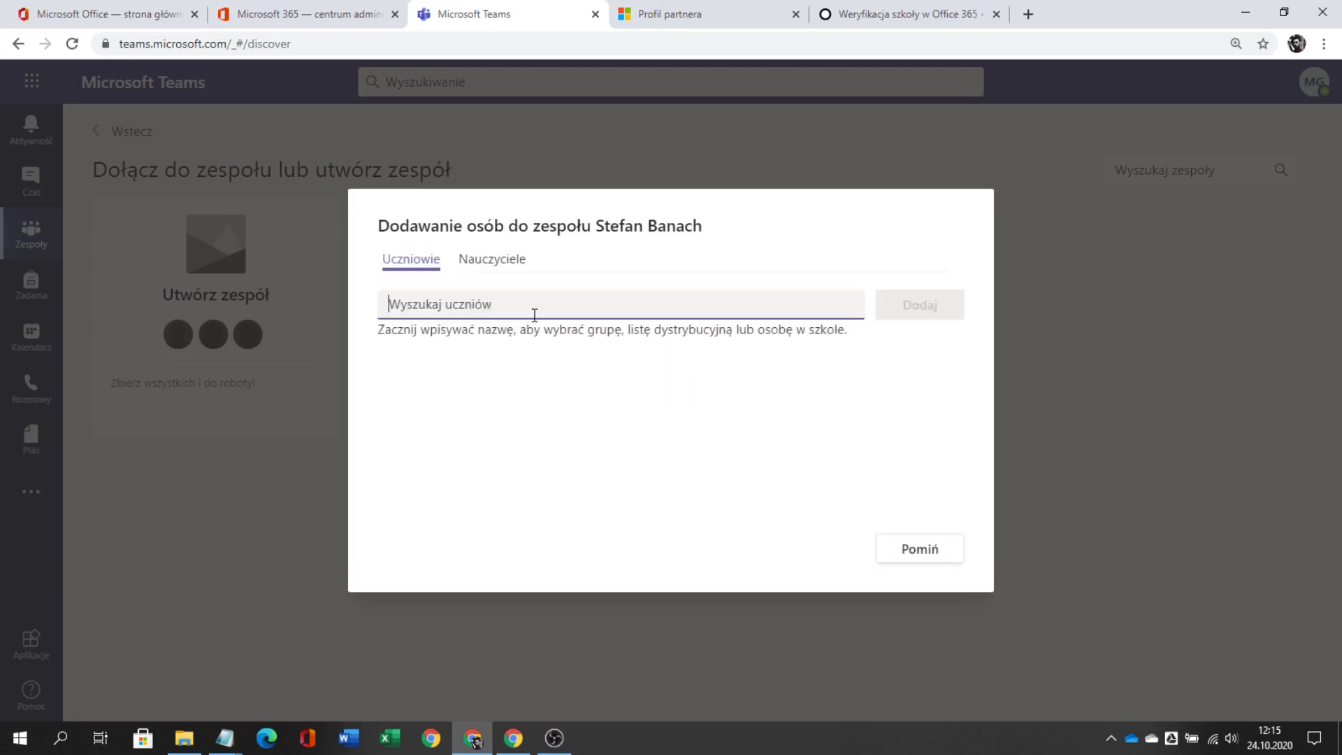
- Add the Klasa VD (2020 - 2021) students to this team and open it
text(klasa )
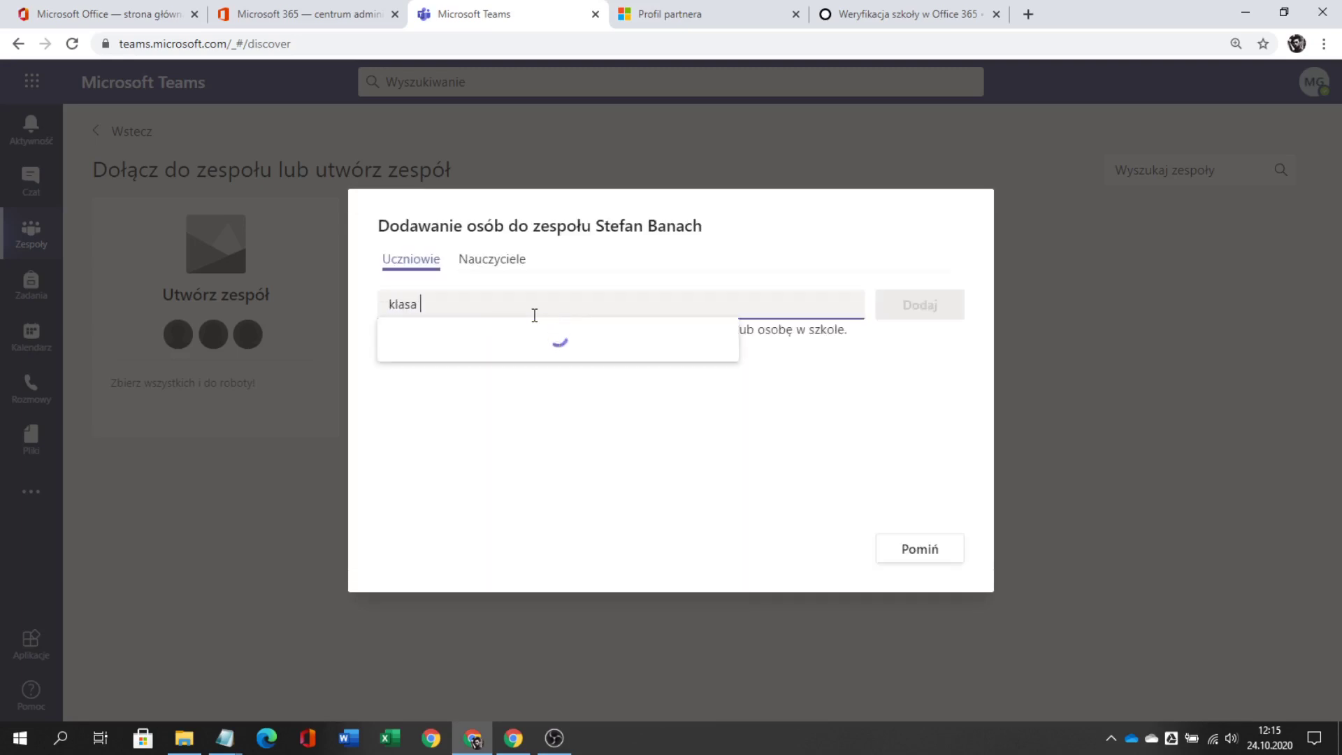
text(v)
click(531, 489)
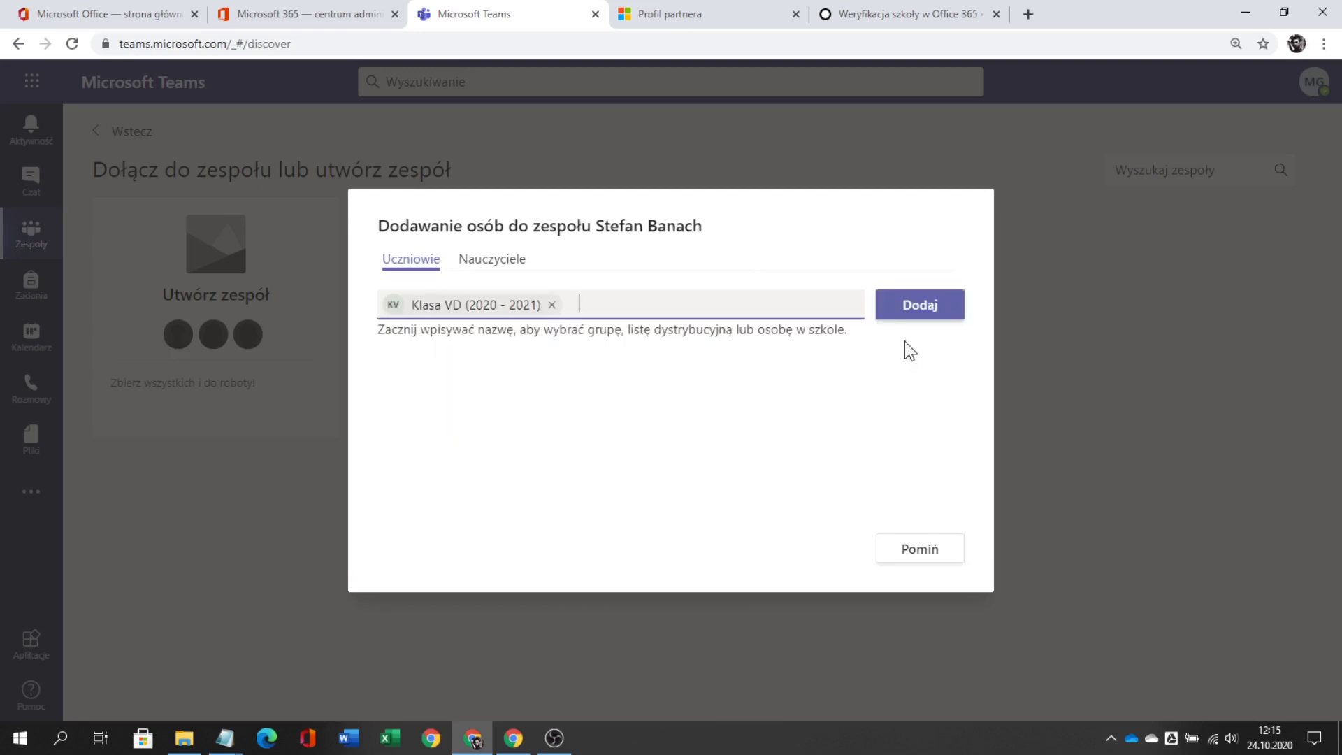
click(923, 308)
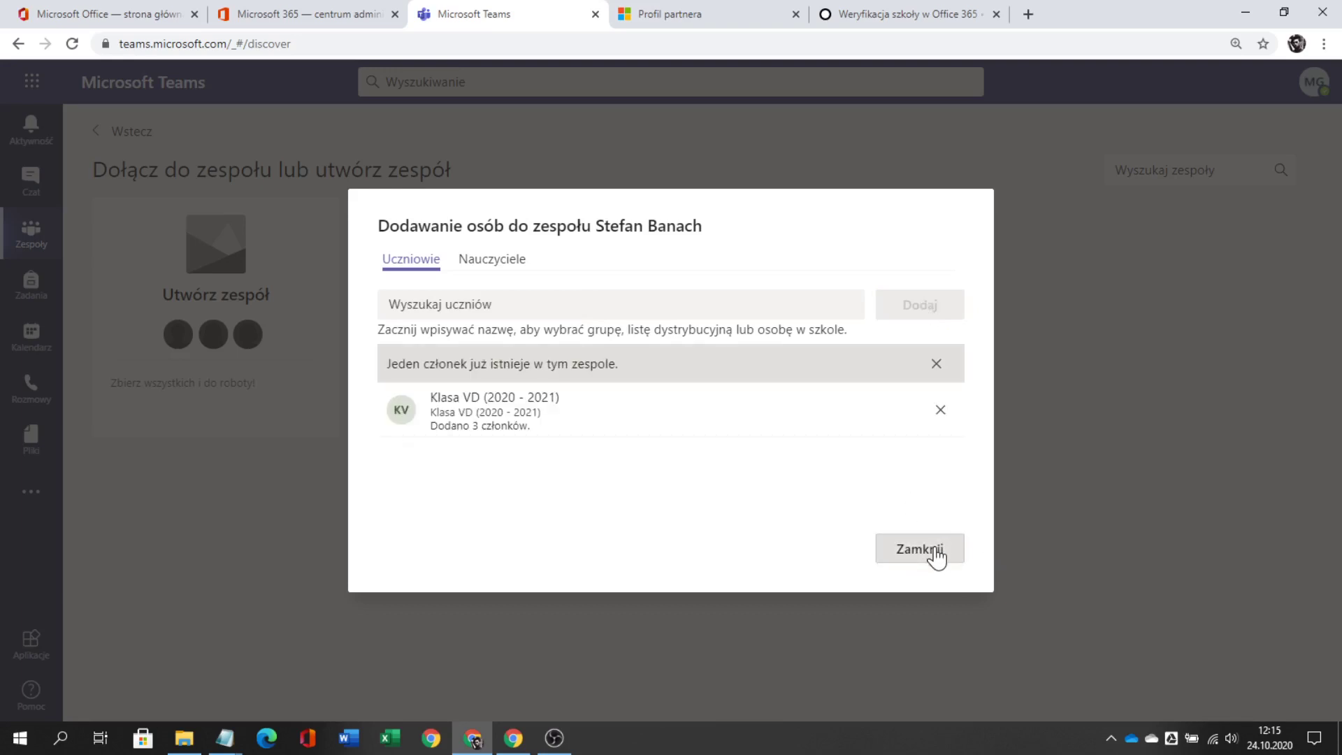
click(935, 550)
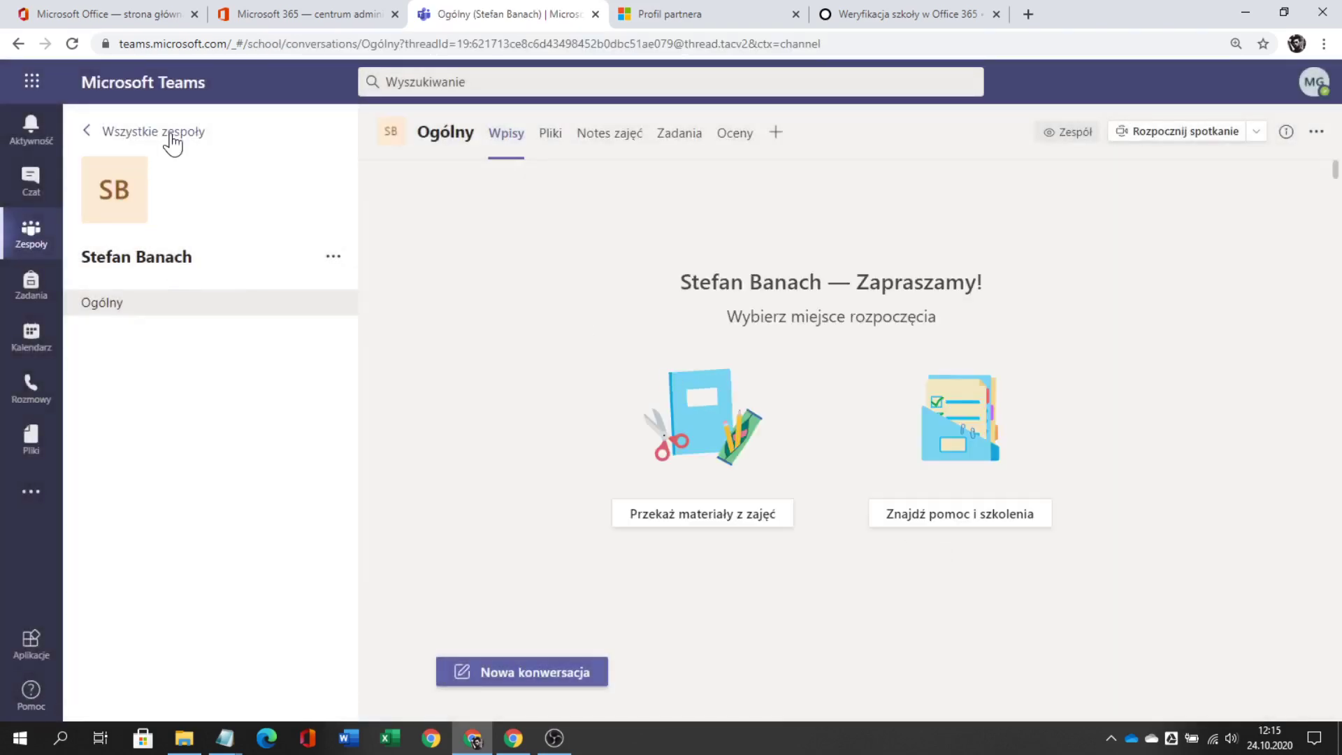
- Go back to the five-team overview and briefly check the Ukryte zespoły section
click(172, 144)
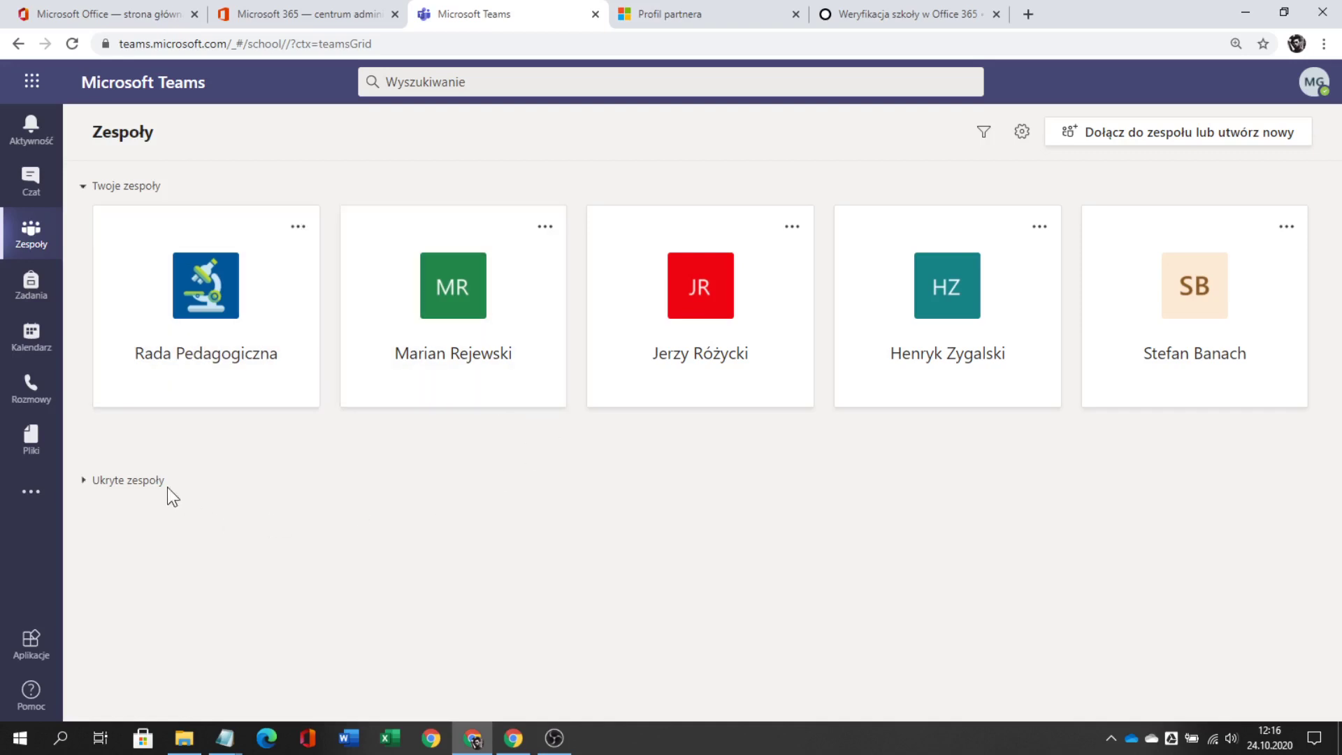
click(127, 482)
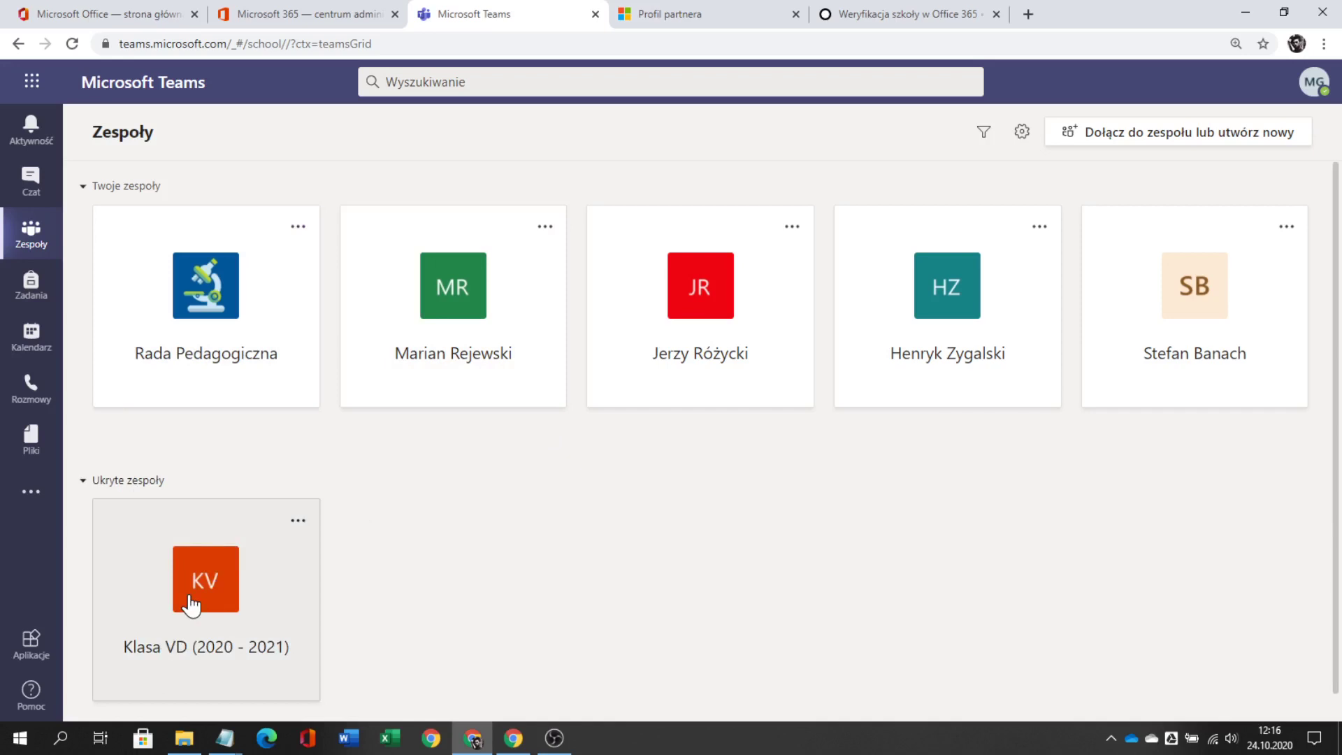
click(112, 480)
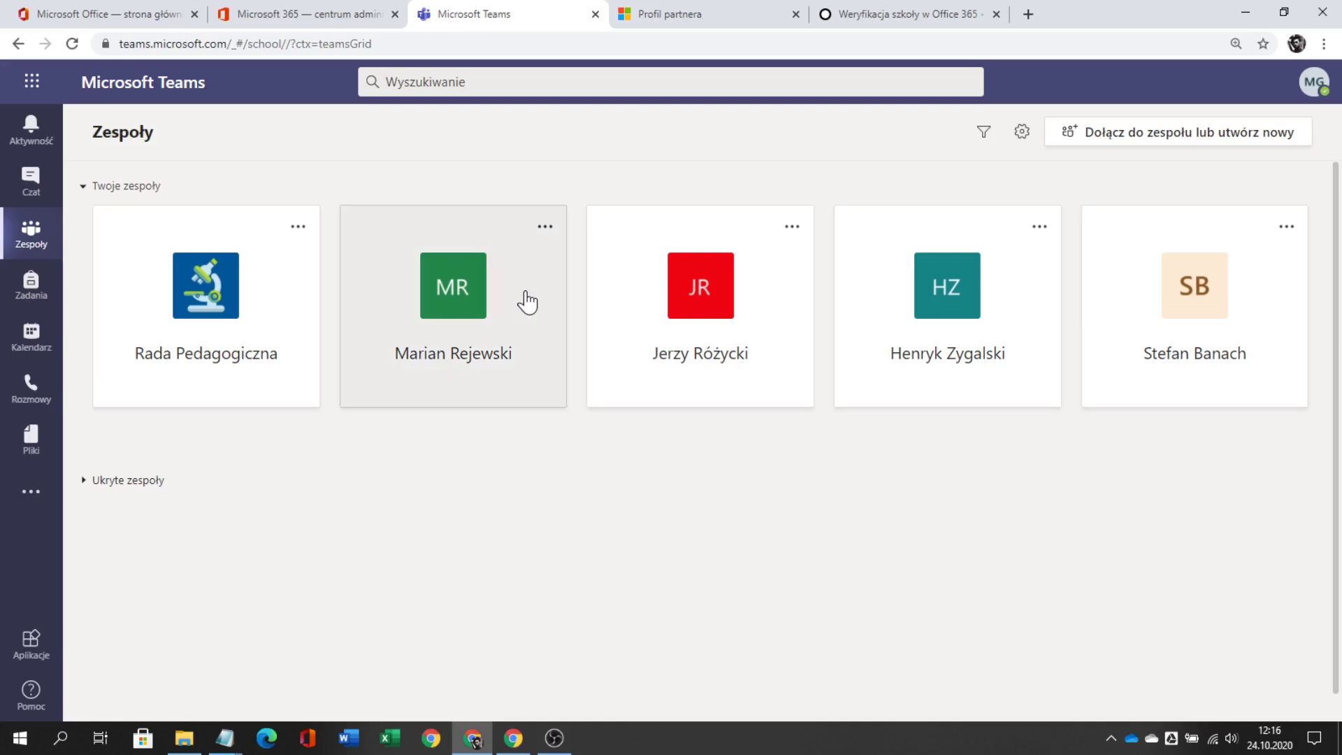
- Edit the green-avatar teacher team and start uploading a custom avatar image
click(545, 229)
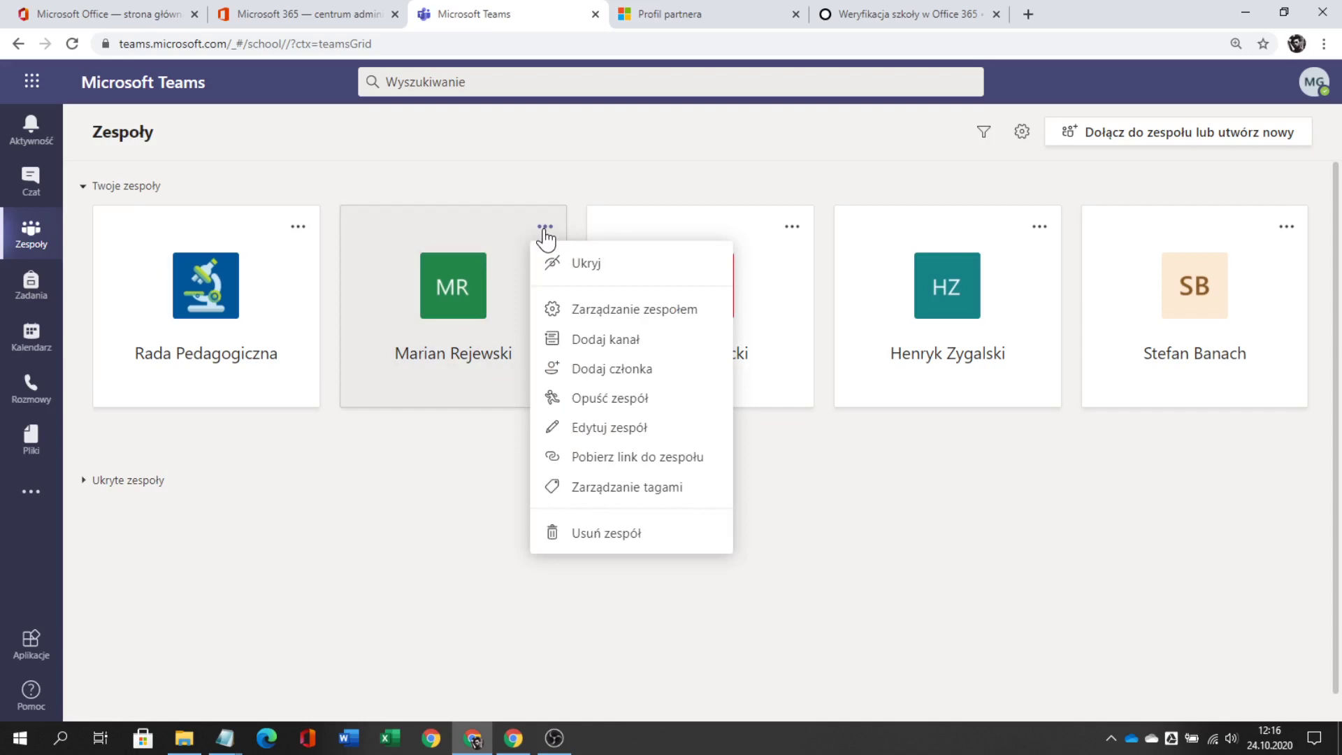
click(615, 427)
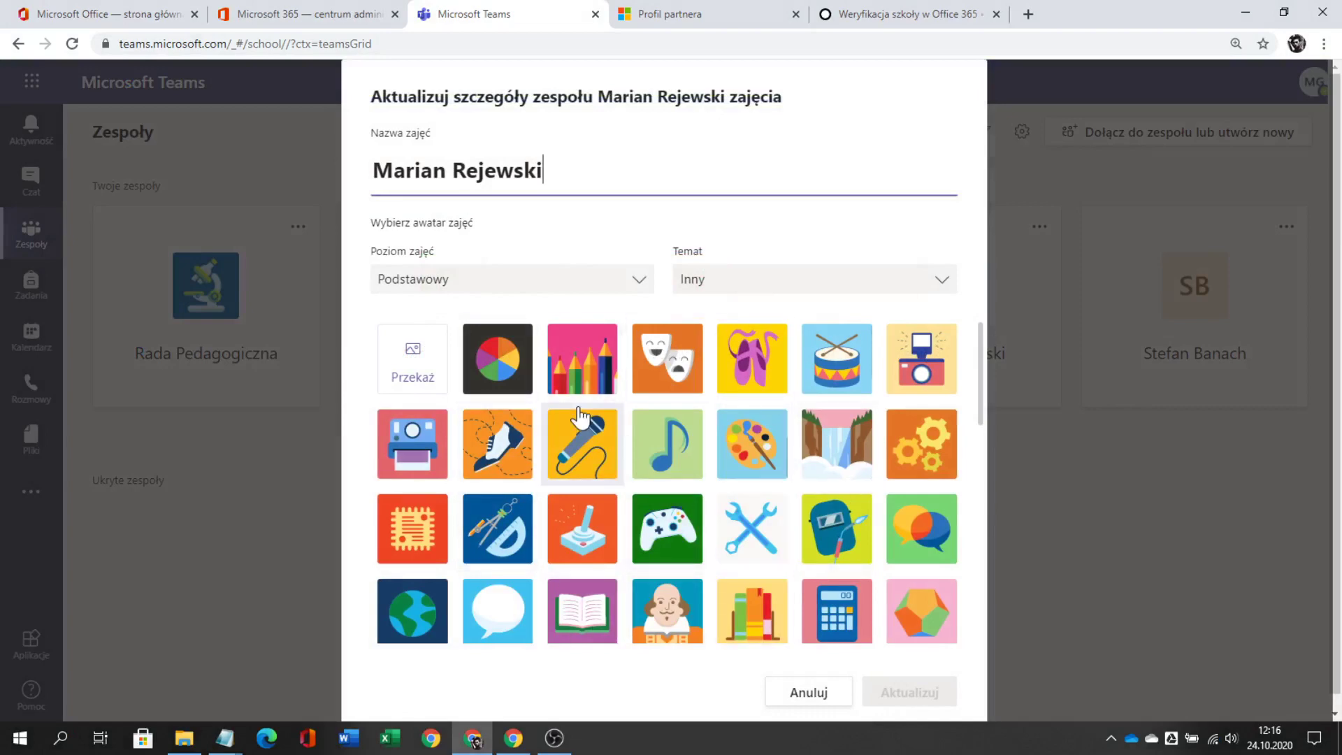
click(411, 353)
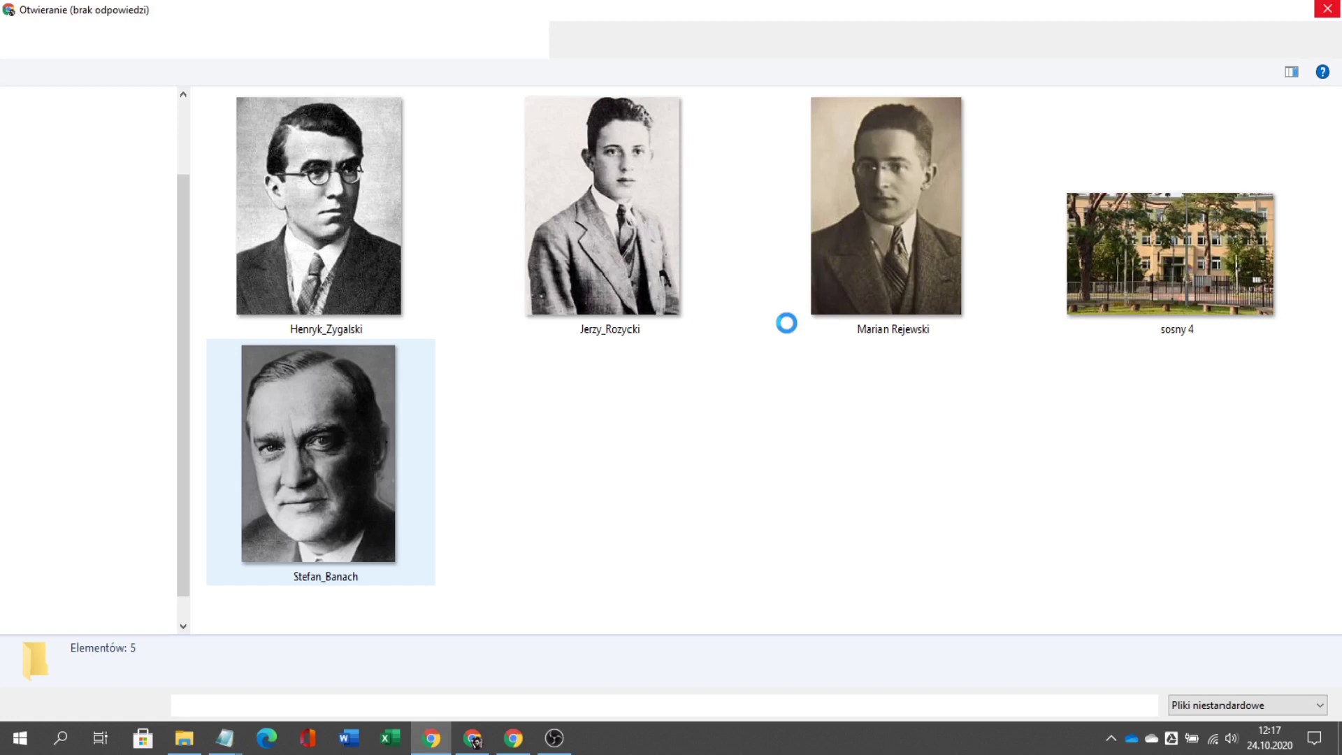
- Force-close the frozen file picker, dismiss the error report, and cancel the team edit
mouse_move(476, 745)
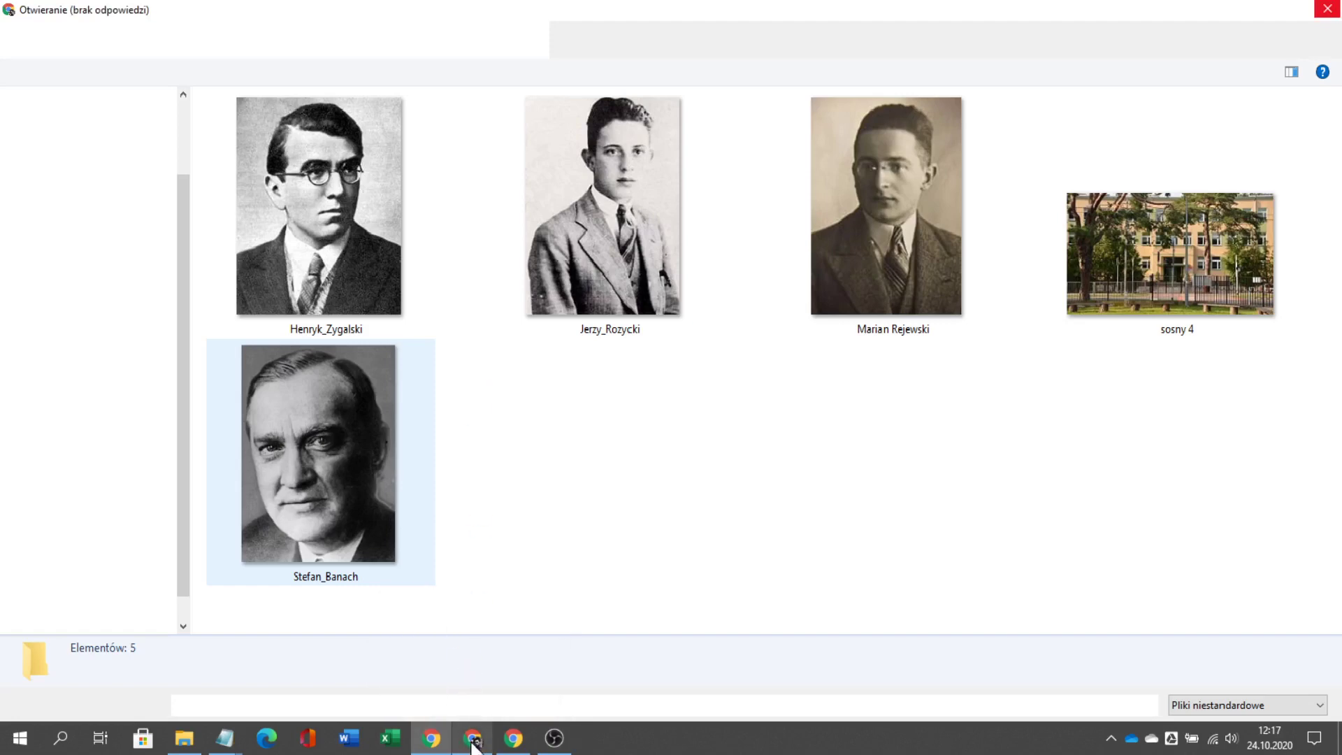
click(1327, 10)
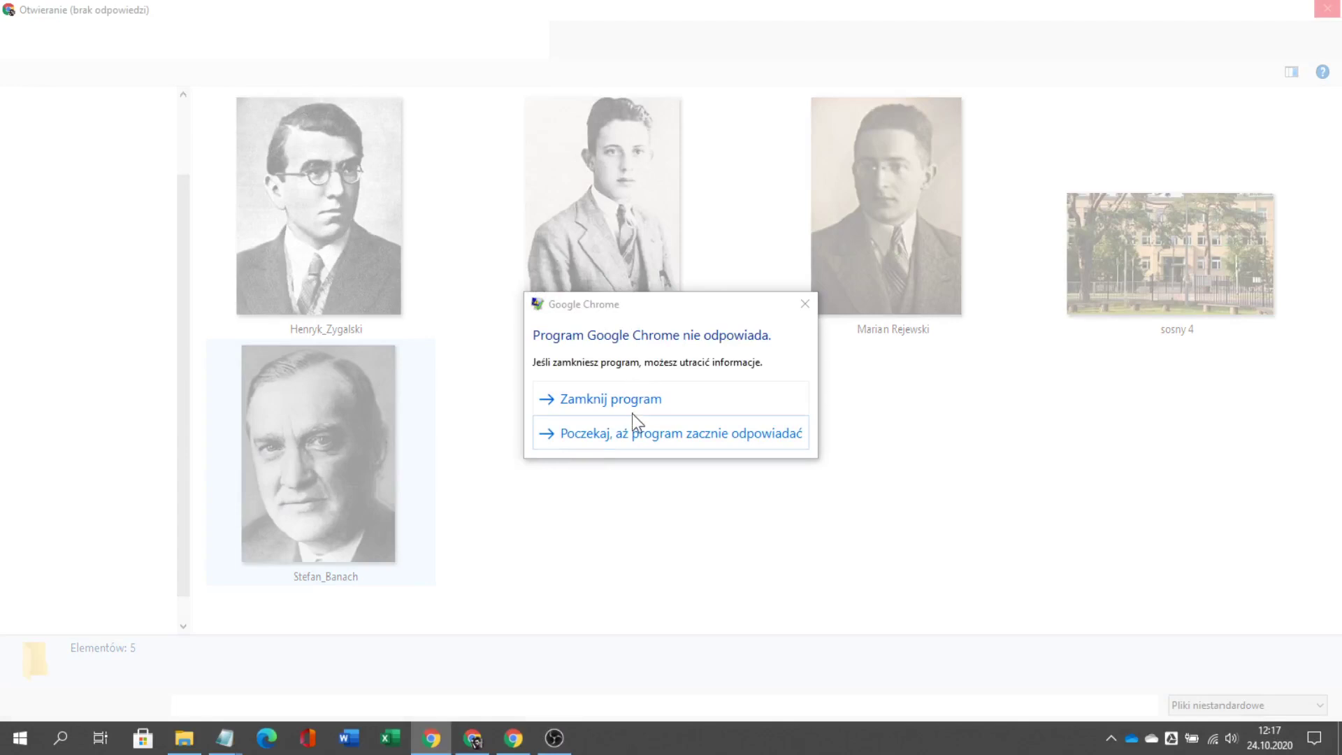
click(637, 414)
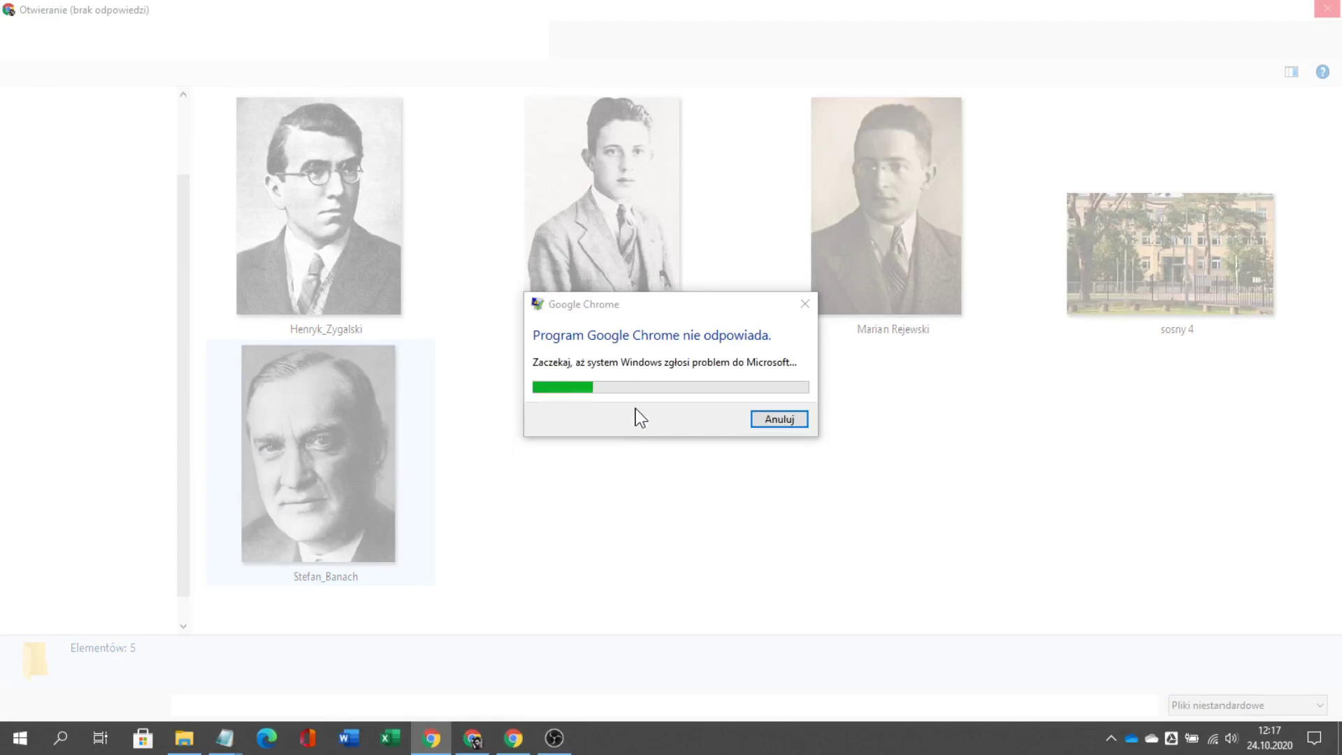
click(789, 419)
click(258, 661)
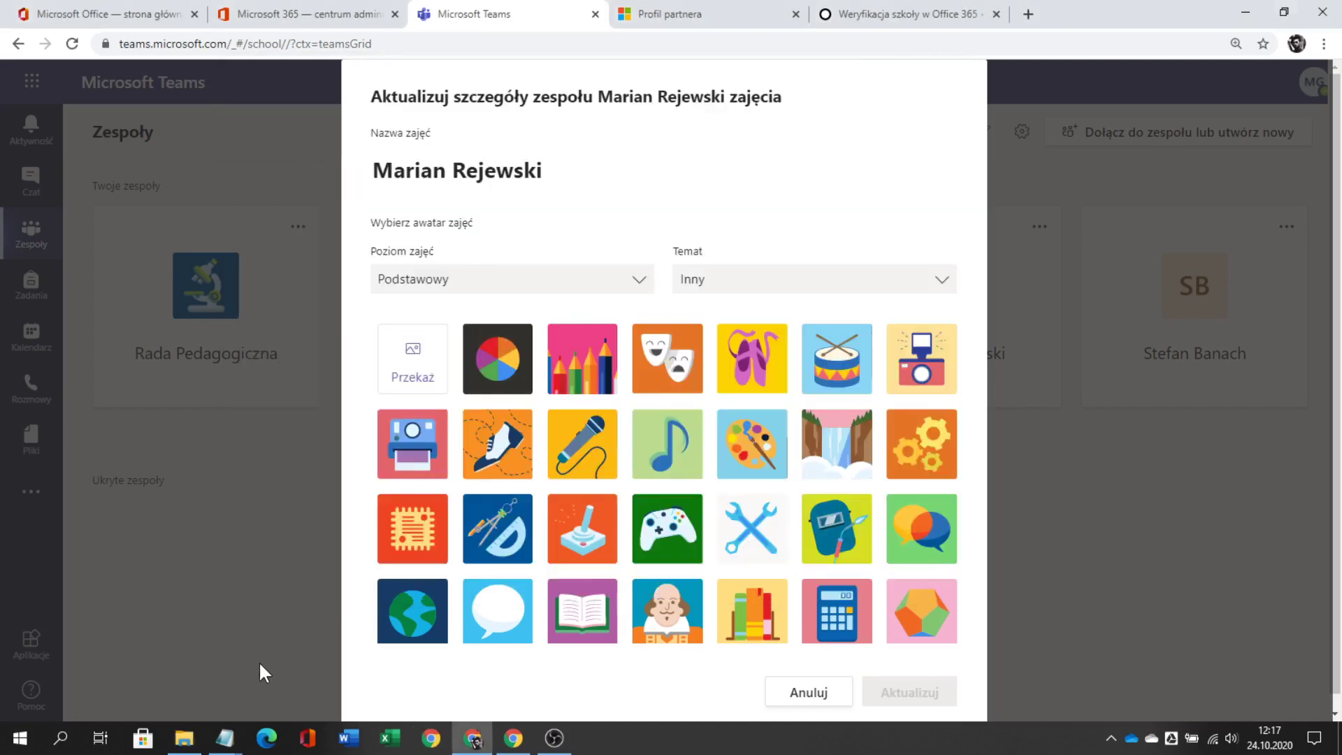
click(809, 702)
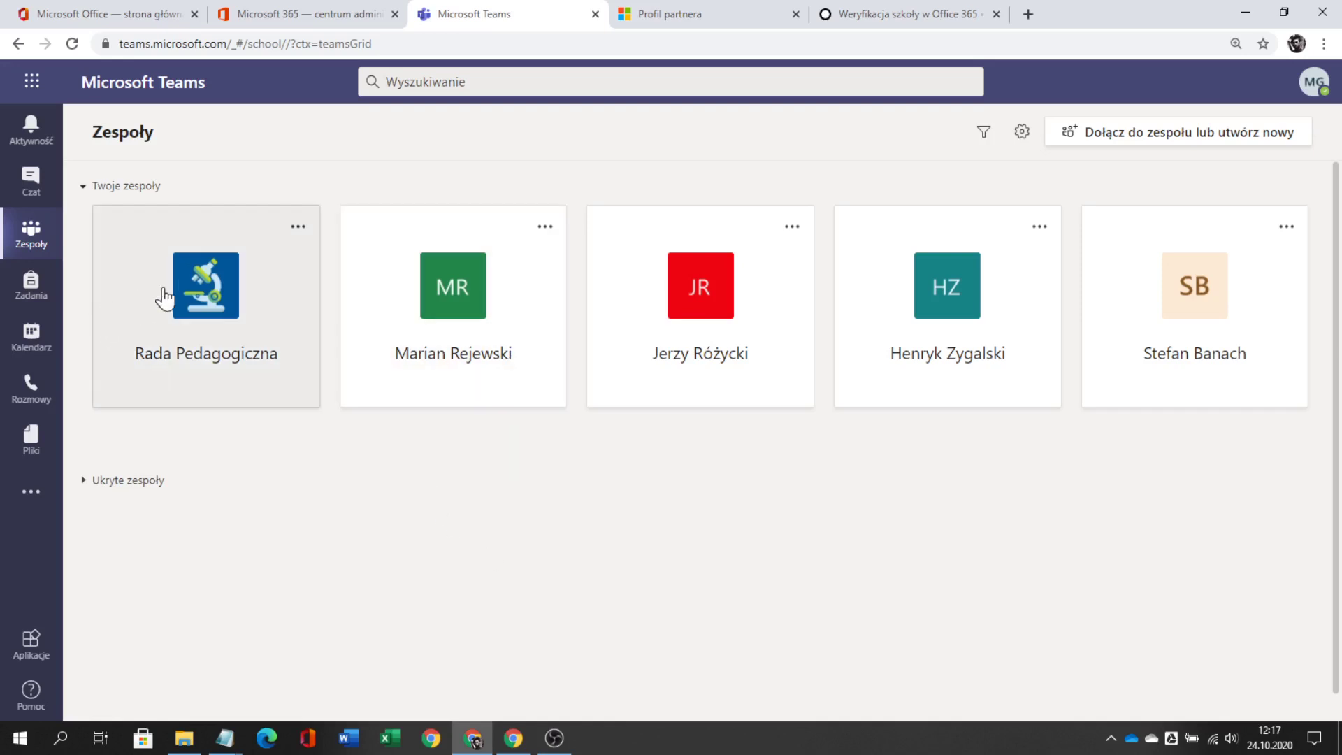
- Open the Rok szkolny 2020 - 2021 folder in Rada Pedagogiczna's Pliki
click(188, 286)
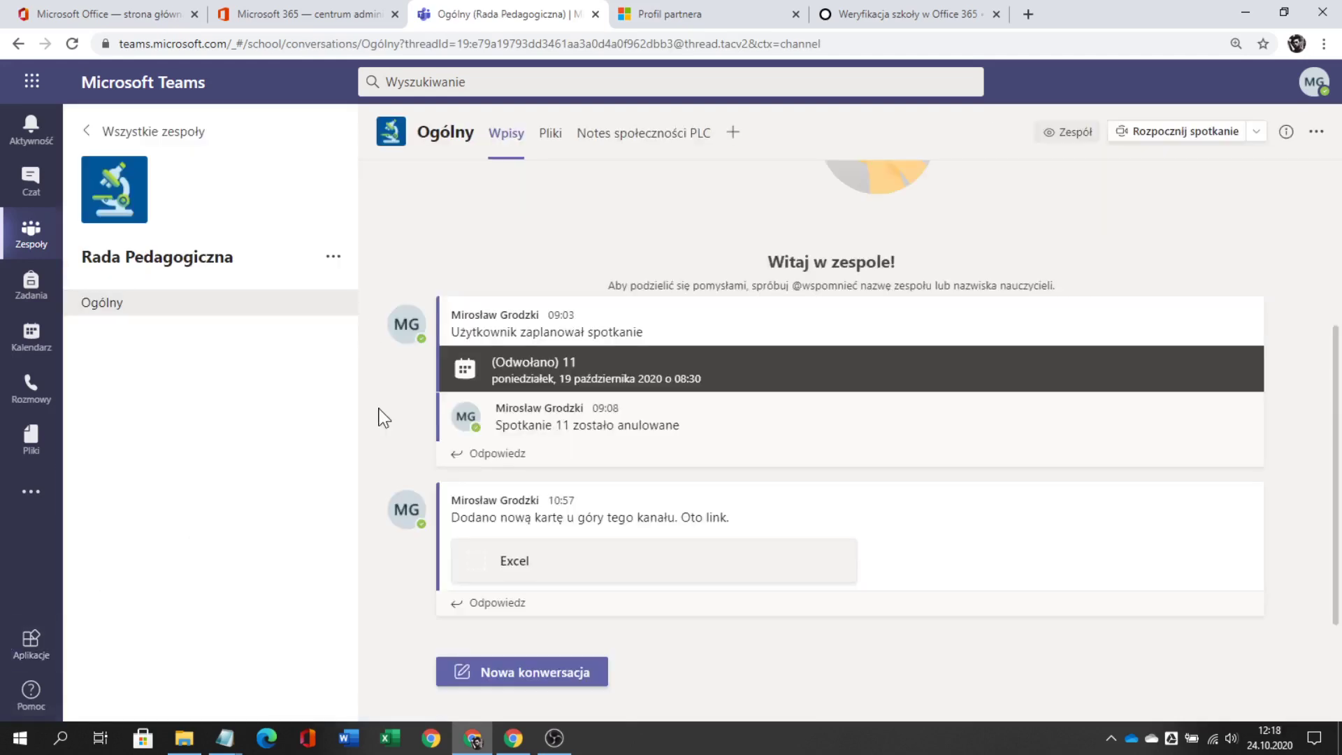
click(559, 142)
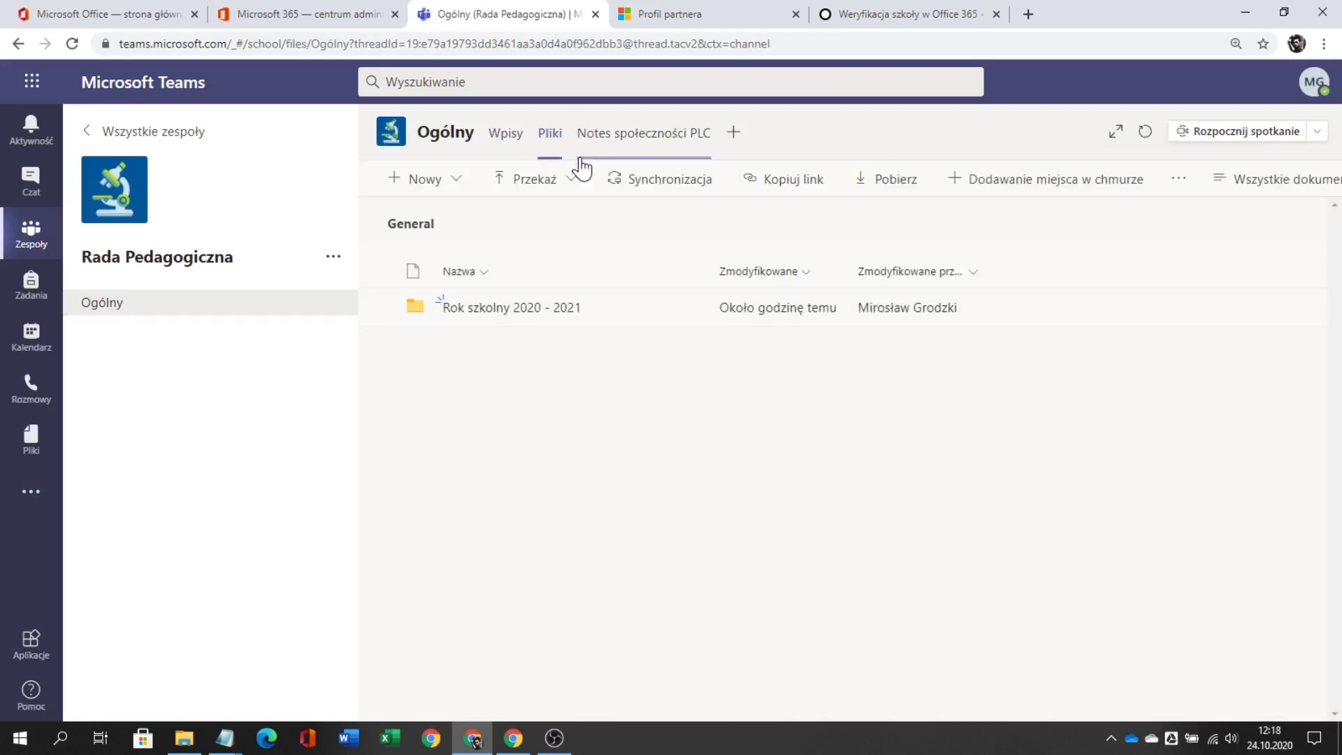
click(529, 309)
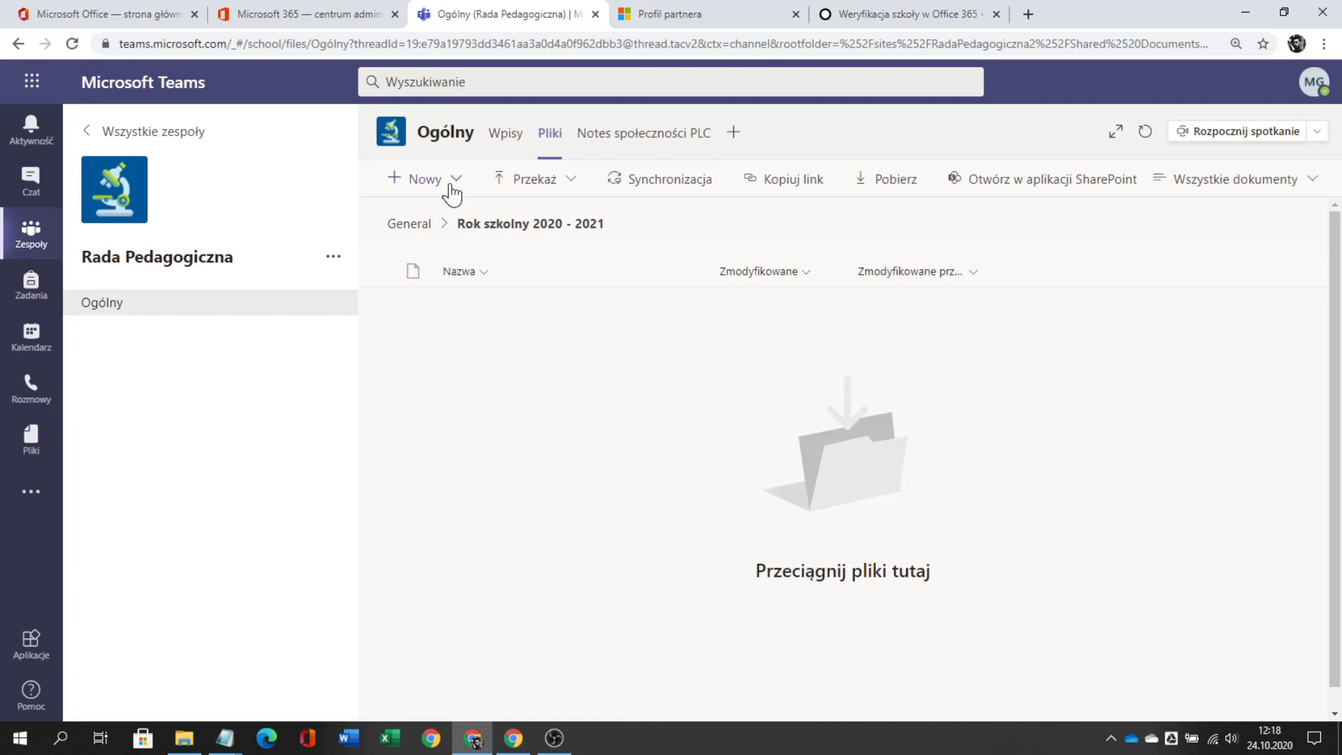
- Start a new Excel workbook named Zespoły 2020 - 2021
click(424, 179)
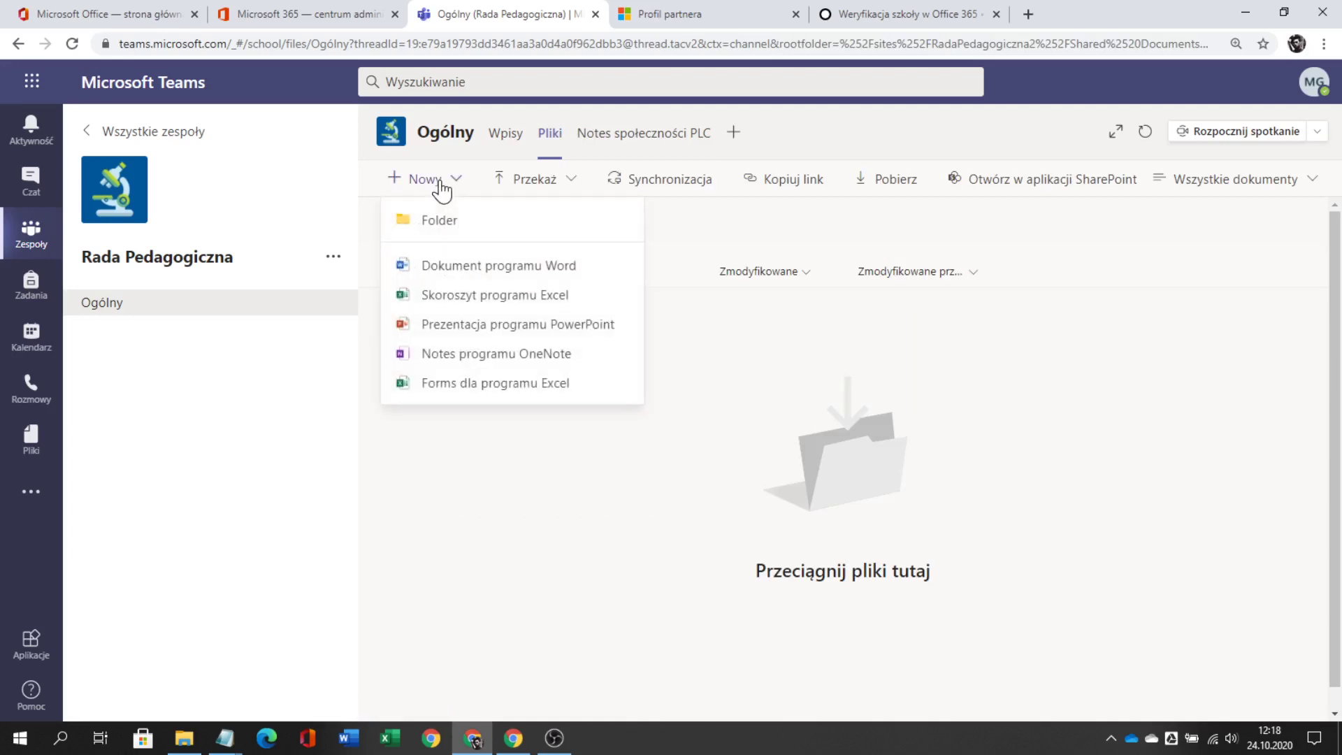
click(455, 301)
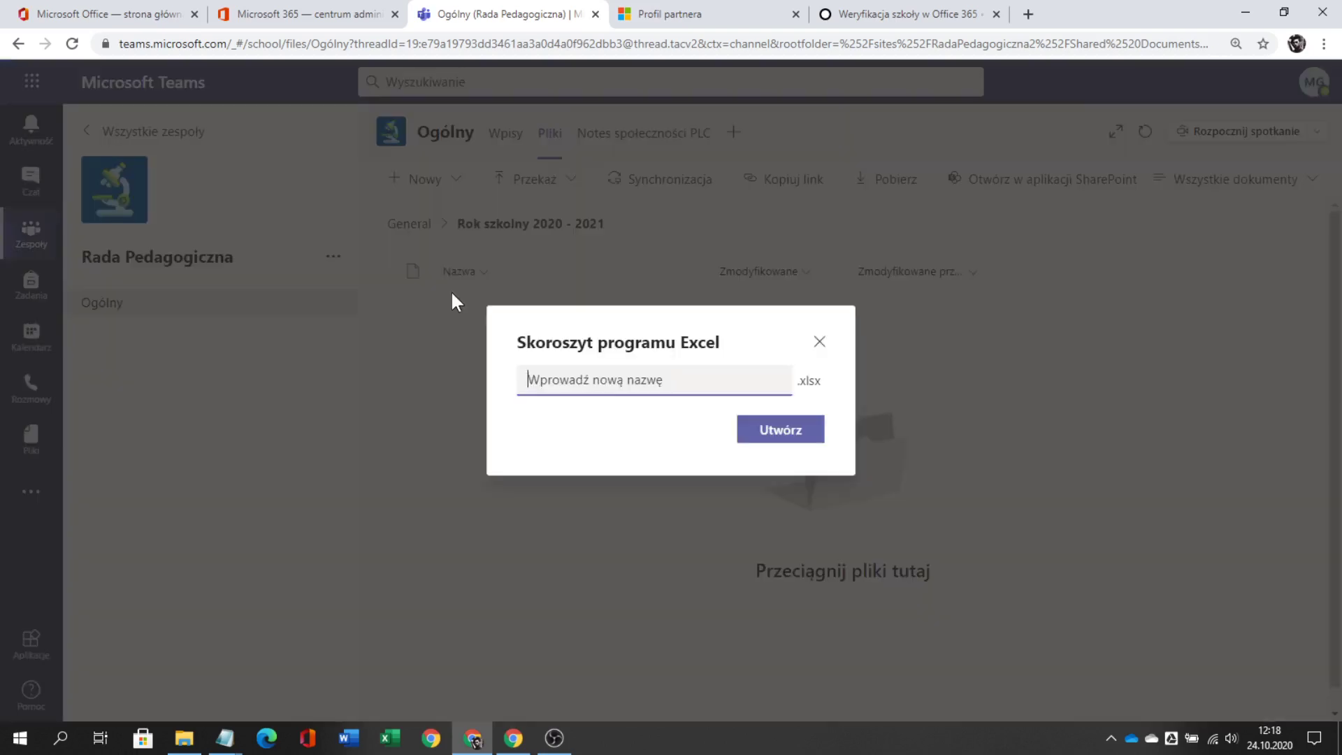
text(Zespoł)
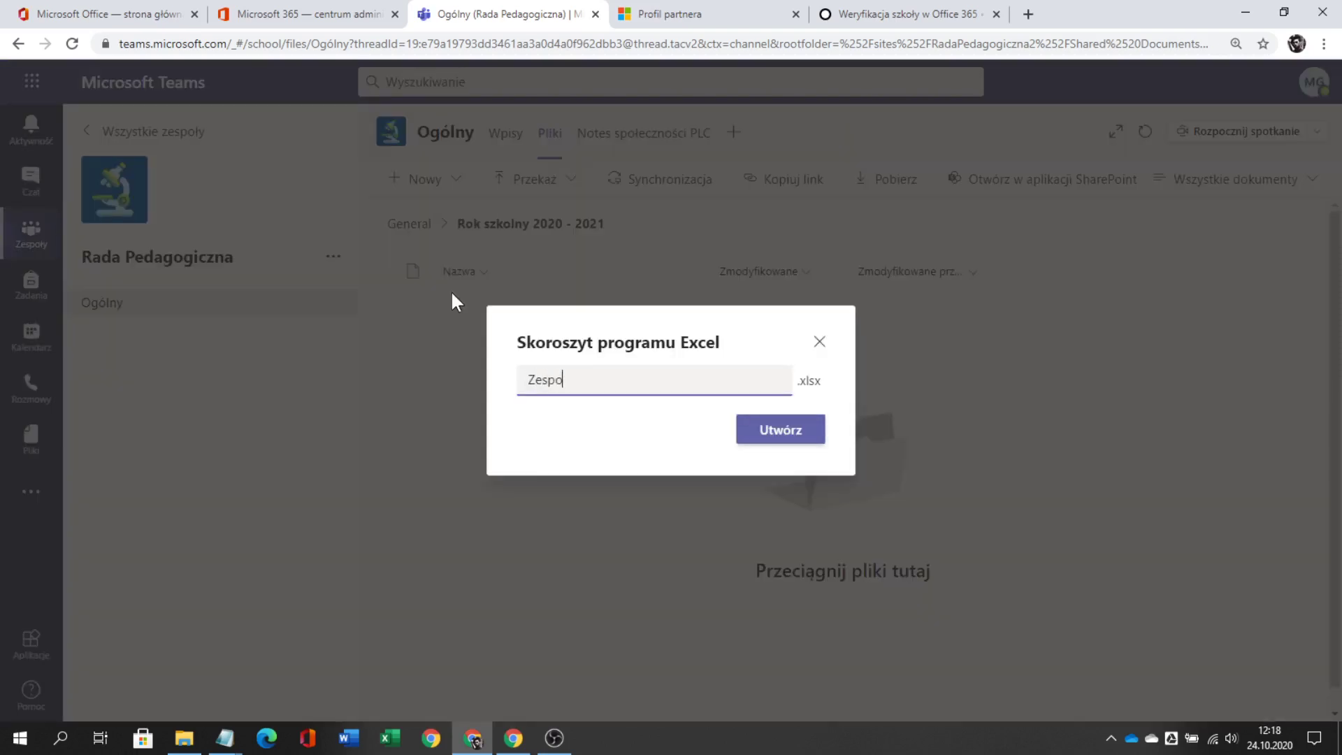
text(y 2020 - 2021)
- Create the workbook with headers Zespół, Co w nim jest?, Kto utworzył, widening columns A–C
click(758, 440)
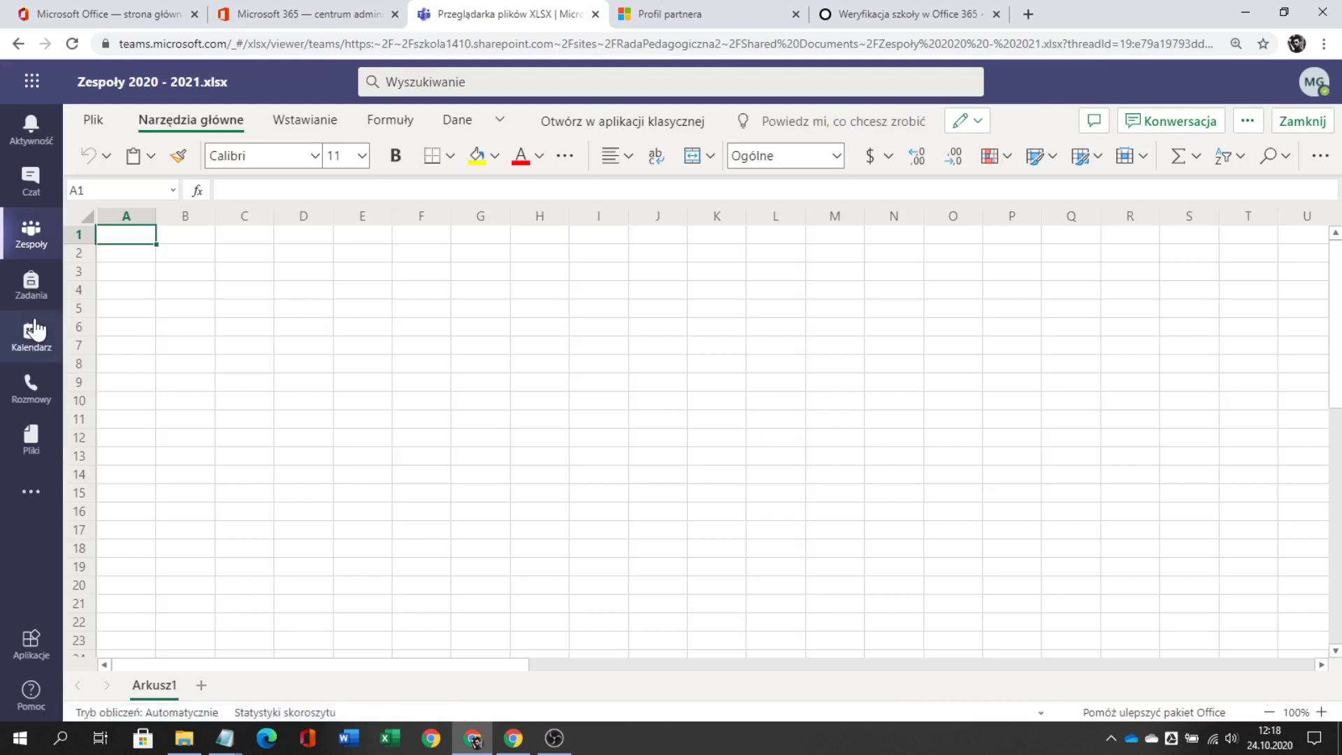
text(Zespół)
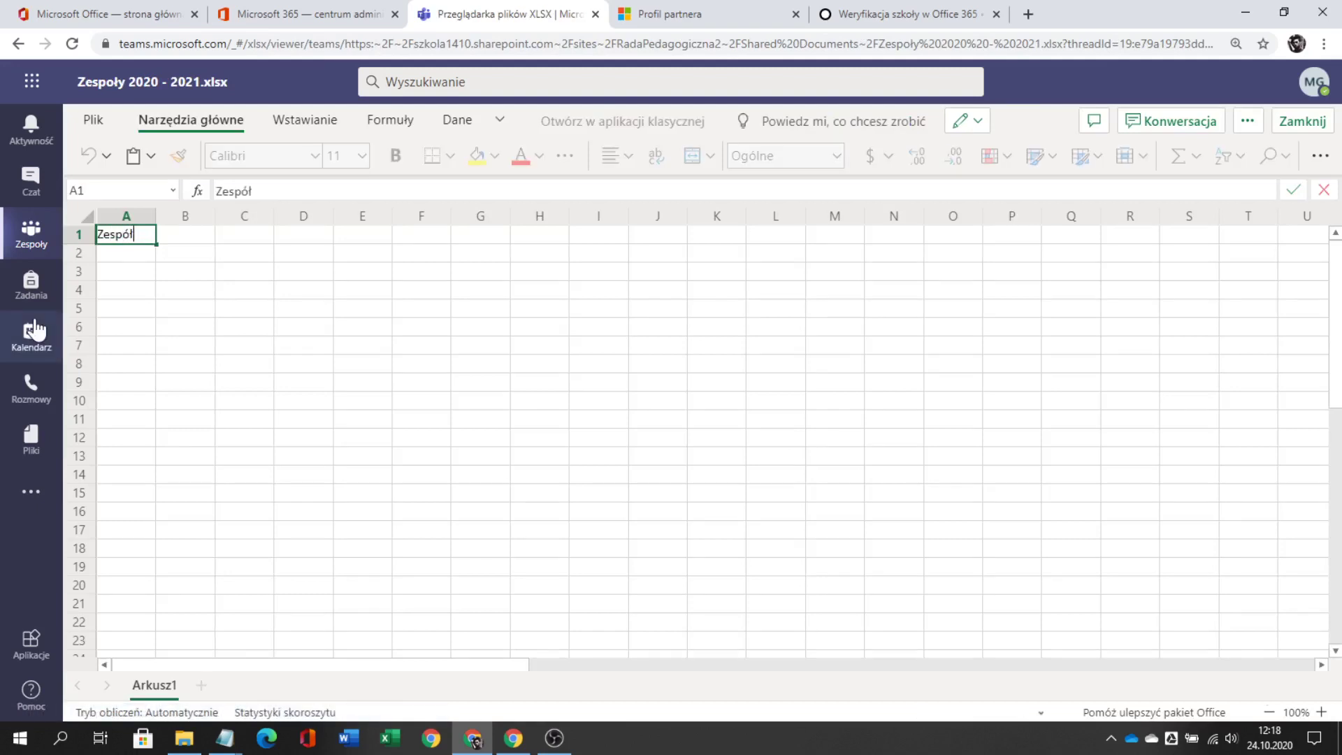
key(Tab)
text(Co )
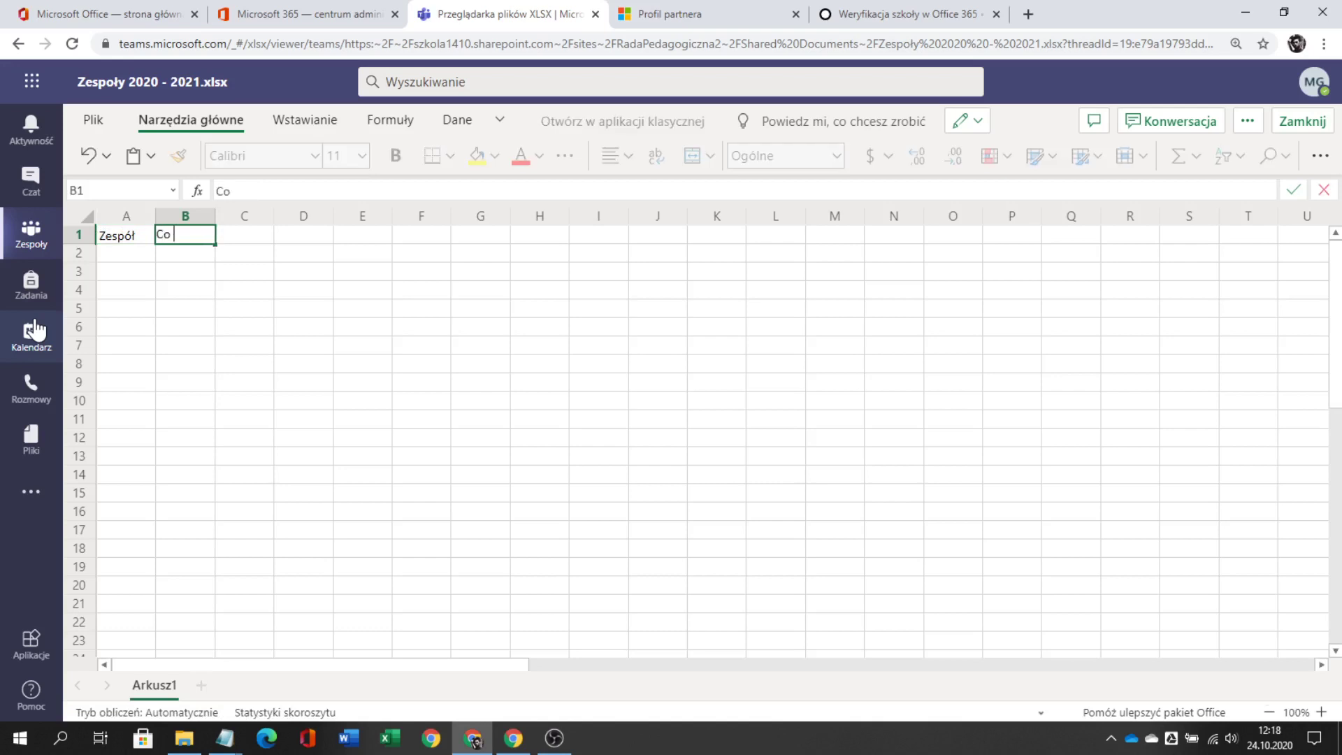
text(w nim jest?)
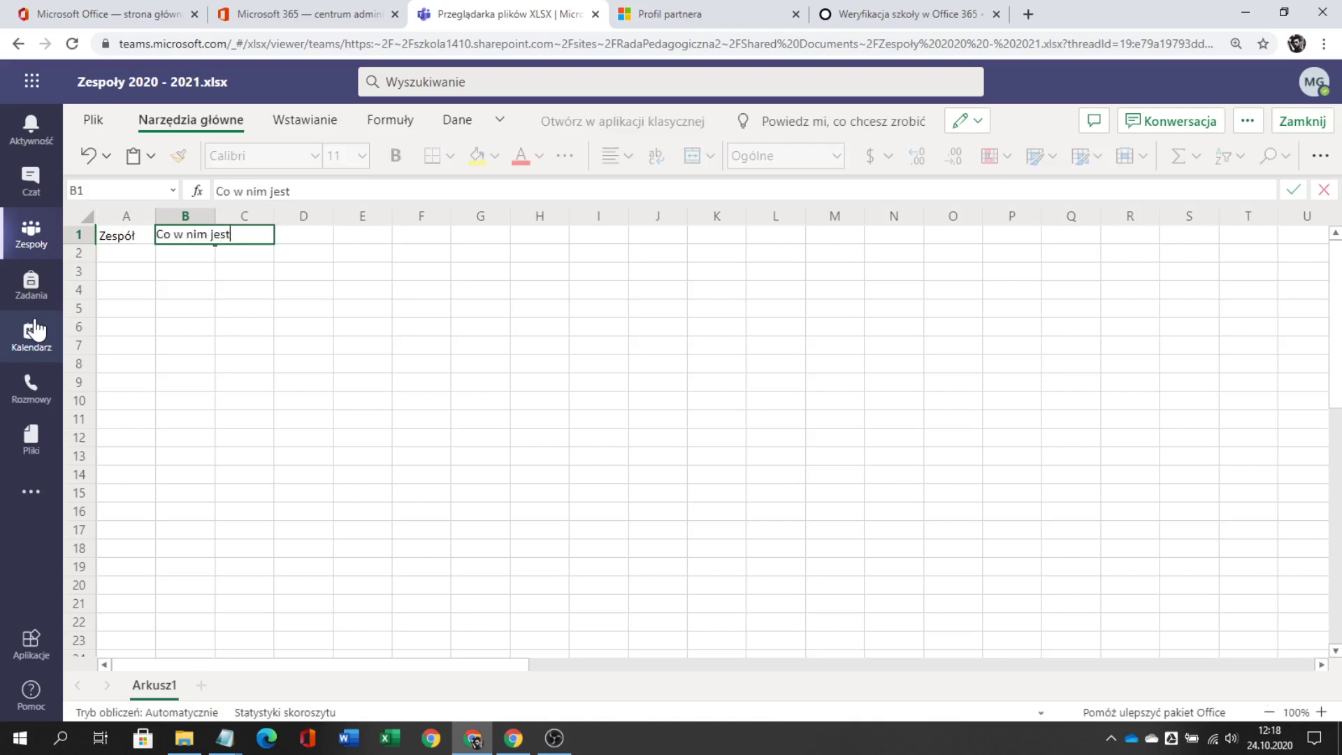
key(Return)
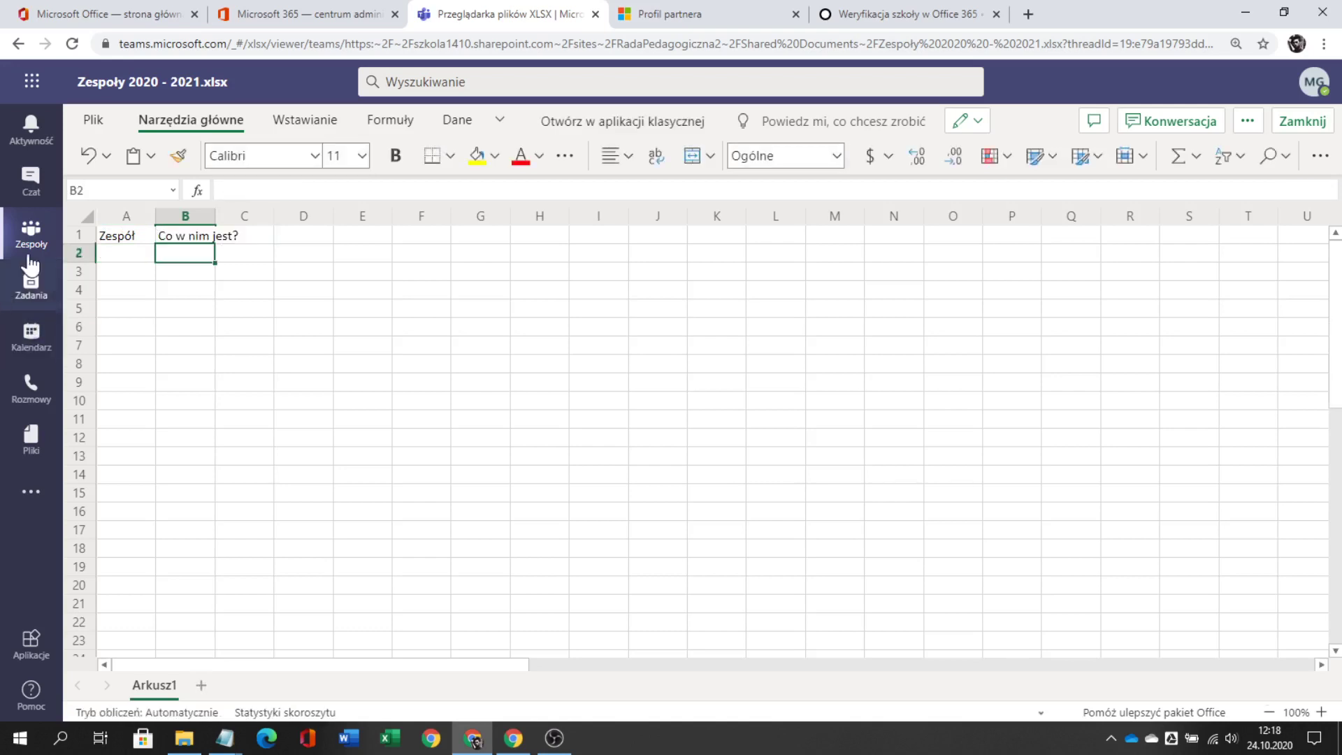
drag(215, 217, 298, 217)
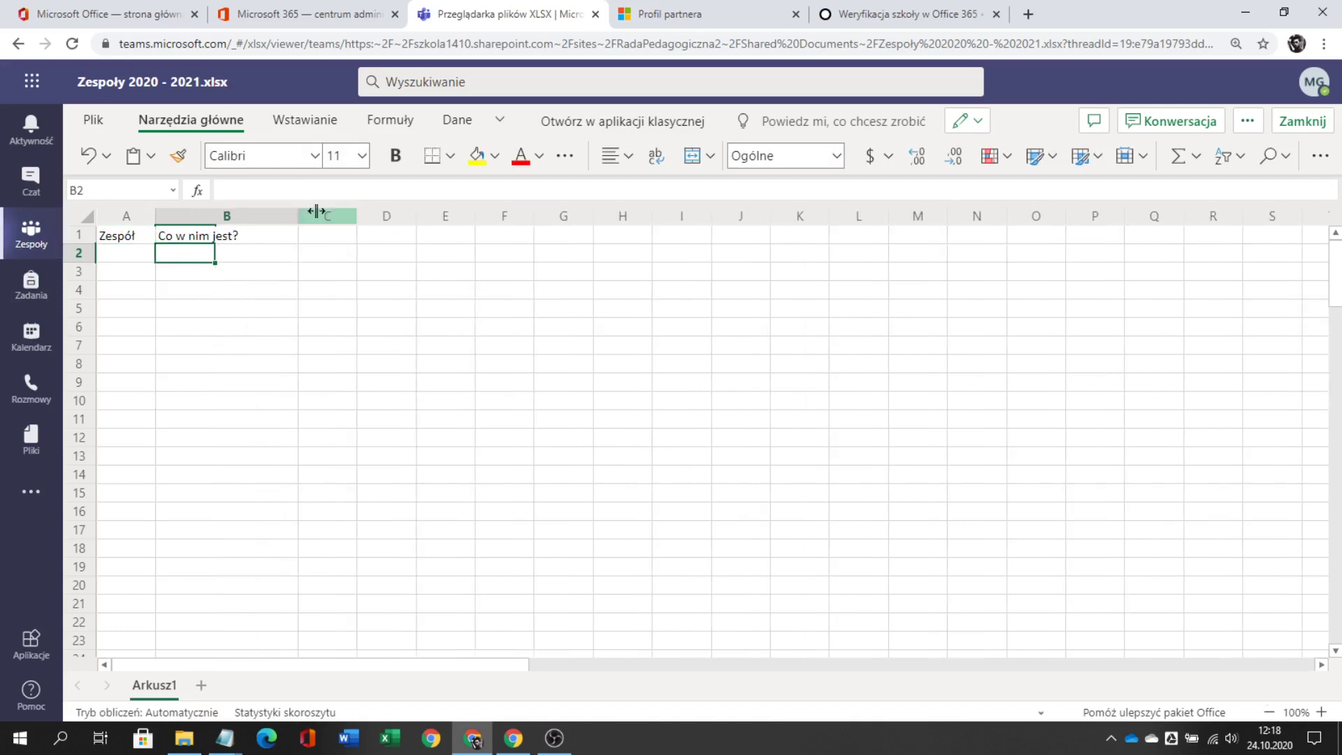
click(339, 237)
text(K)
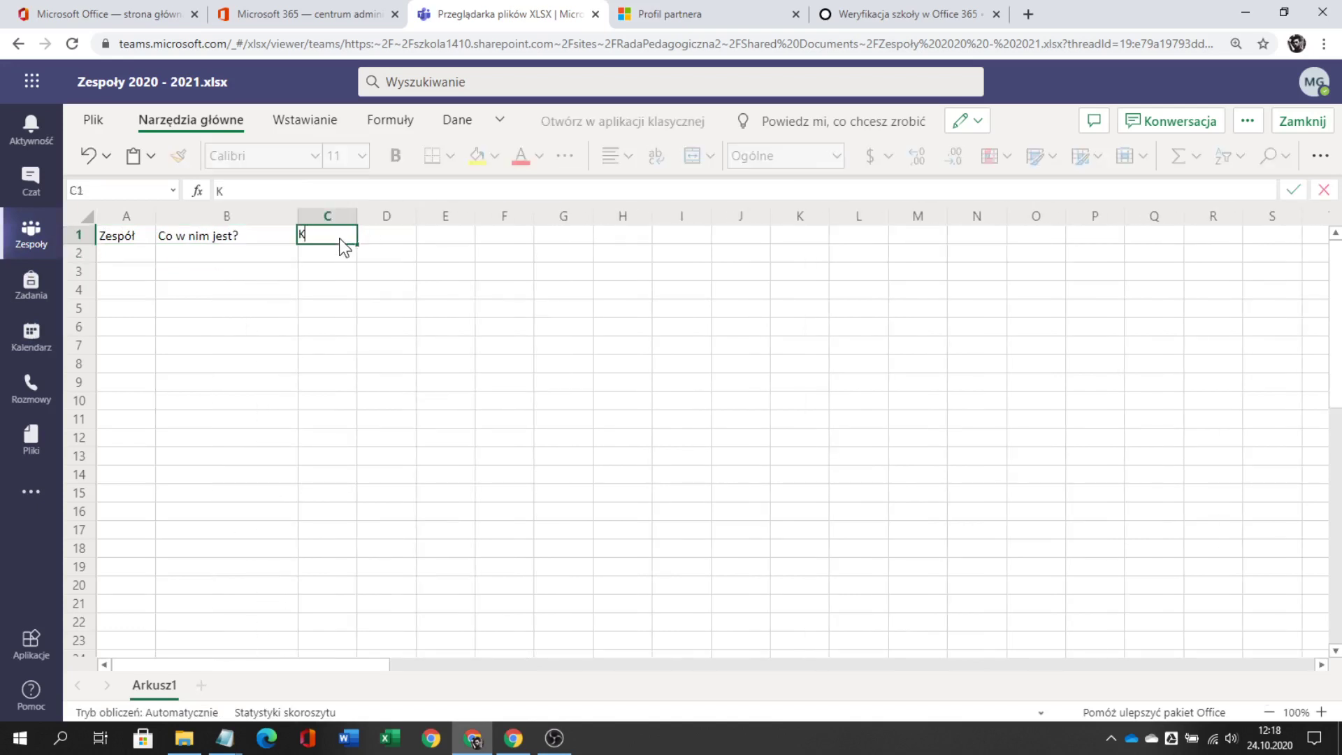
text(to utworzył)
key(ctrl+Return)
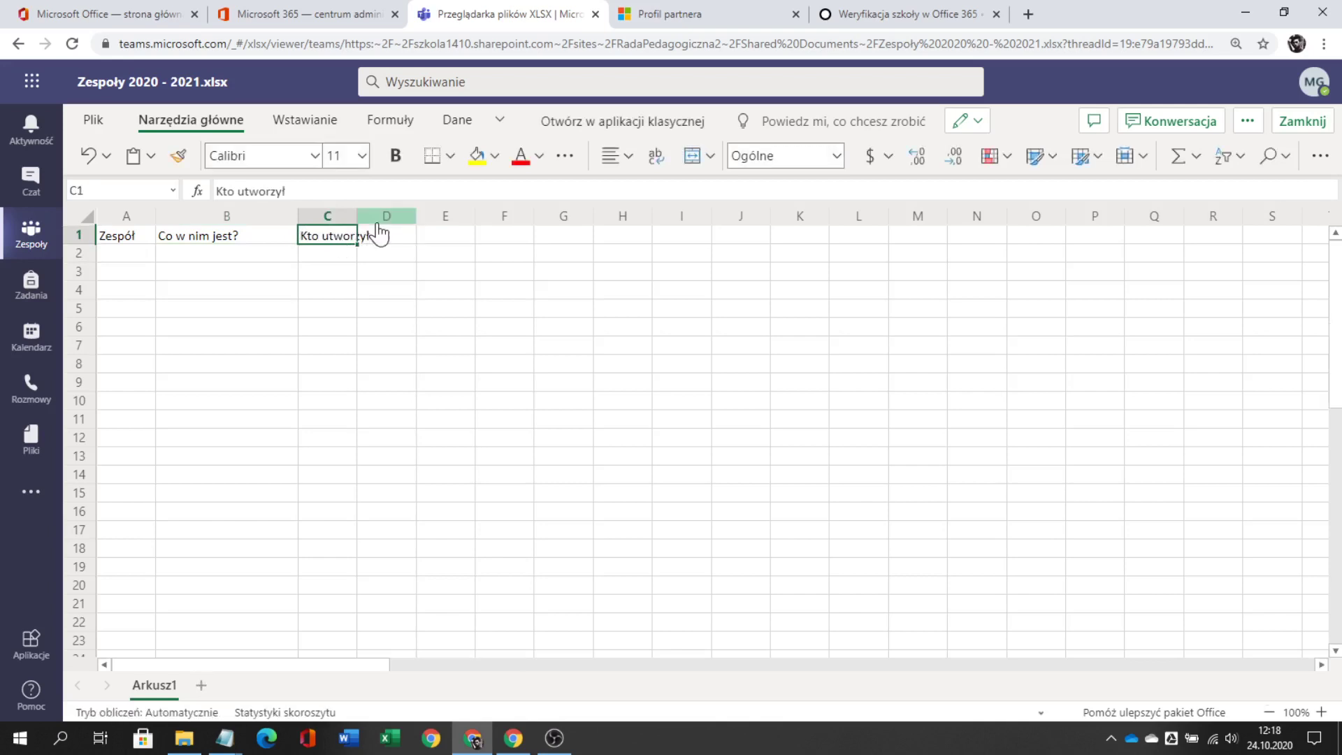
drag(357, 216, 408, 225)
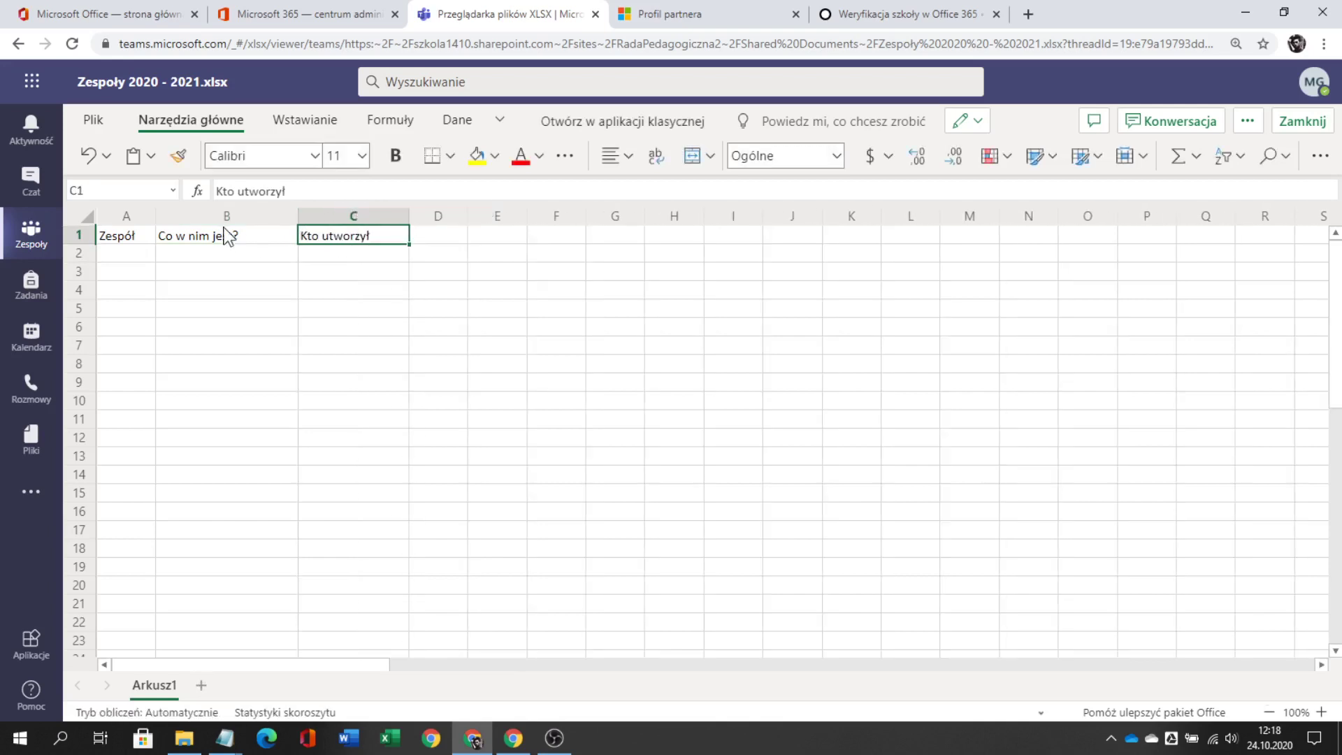
drag(155, 217, 205, 231)
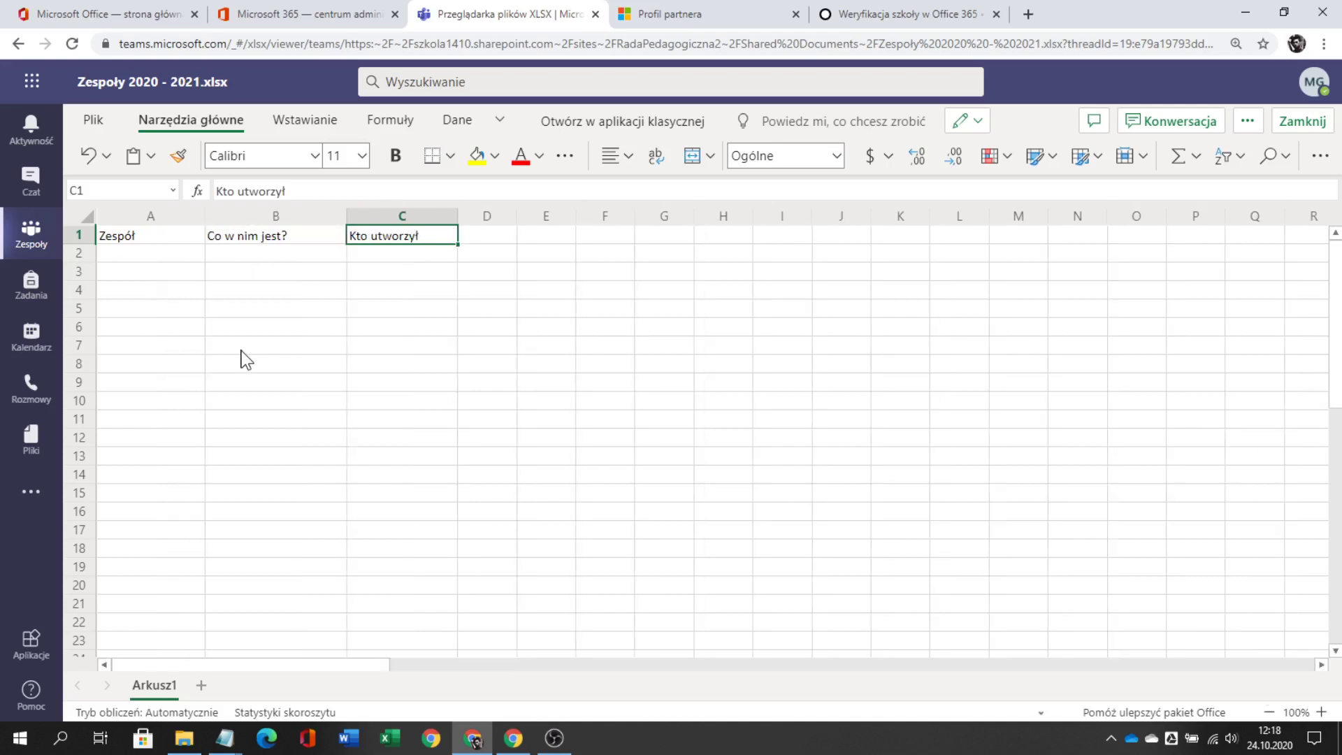
scroll(246, 359, up, 3)
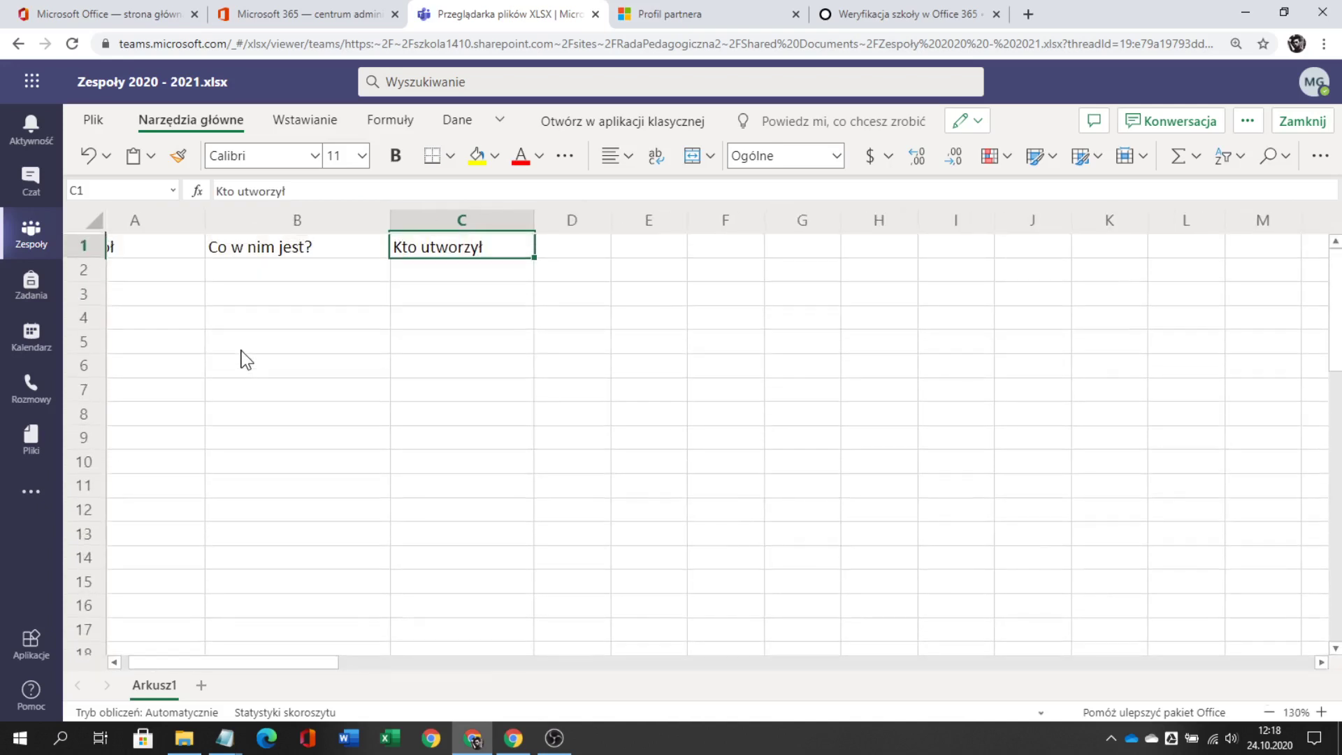
drag(308, 664, 250, 665)
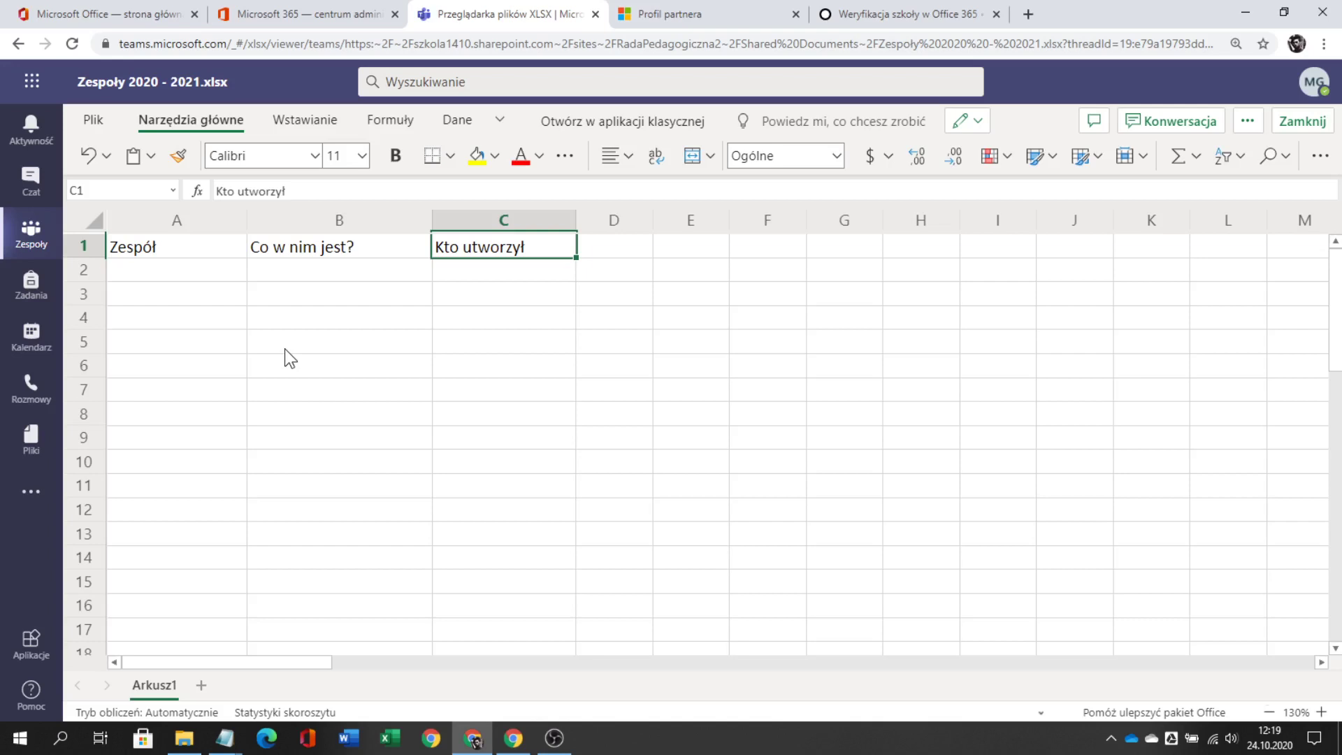
- Fill row 2 with the first teacher team, VA - Matematyka, and its creator's name
click(241, 277)
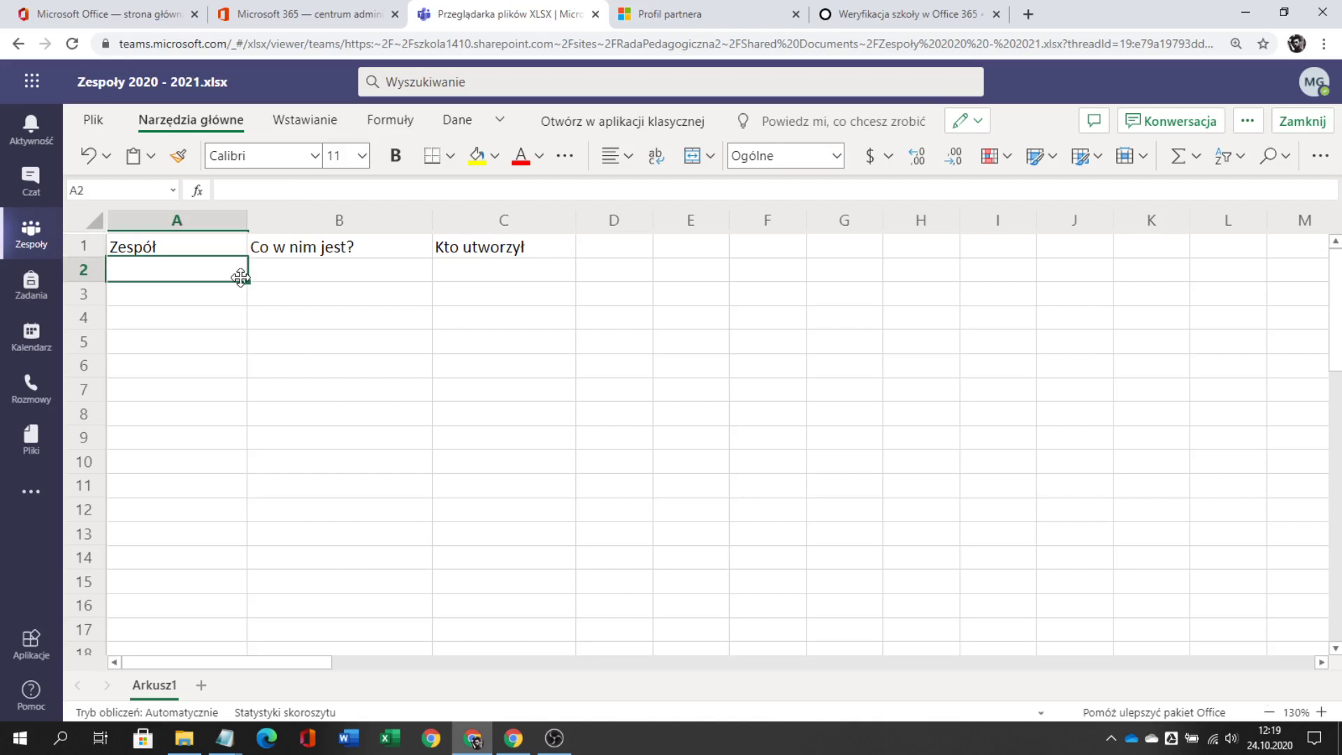
text(Marian )
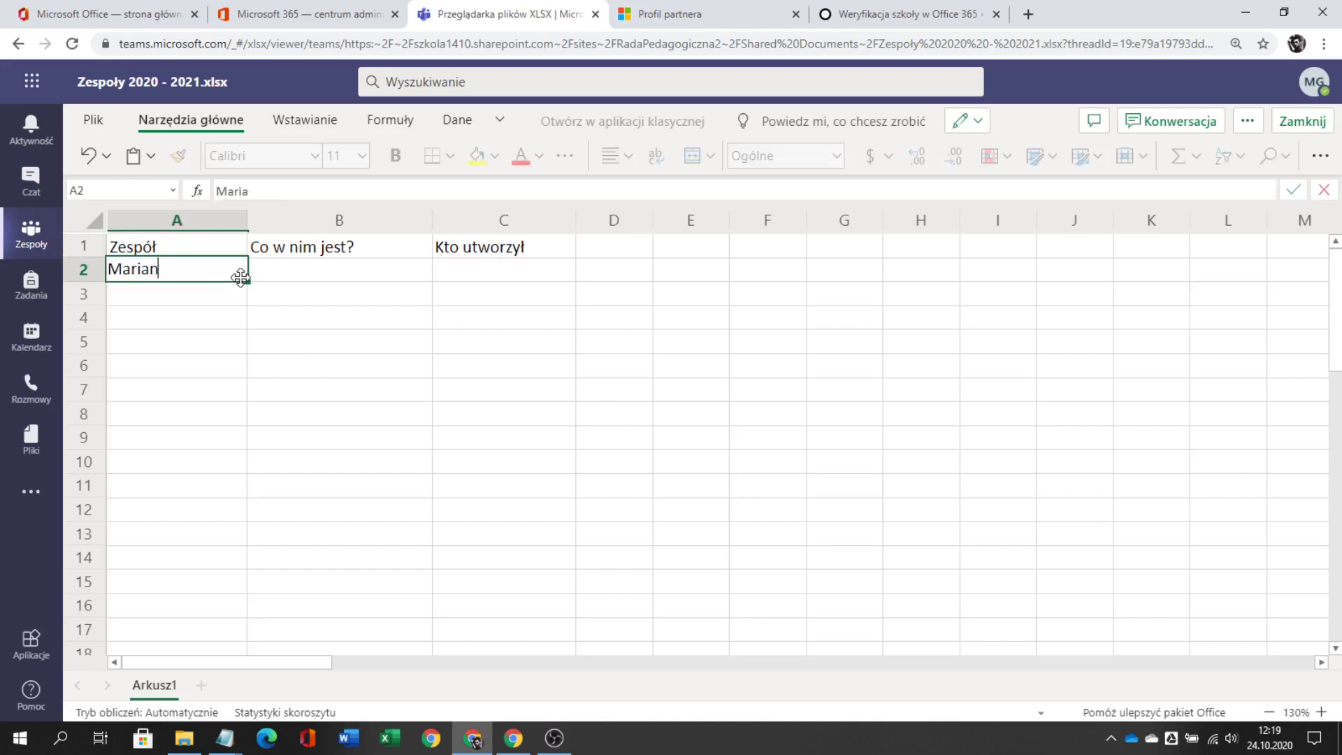
text(Rejewski)
key(Tab)
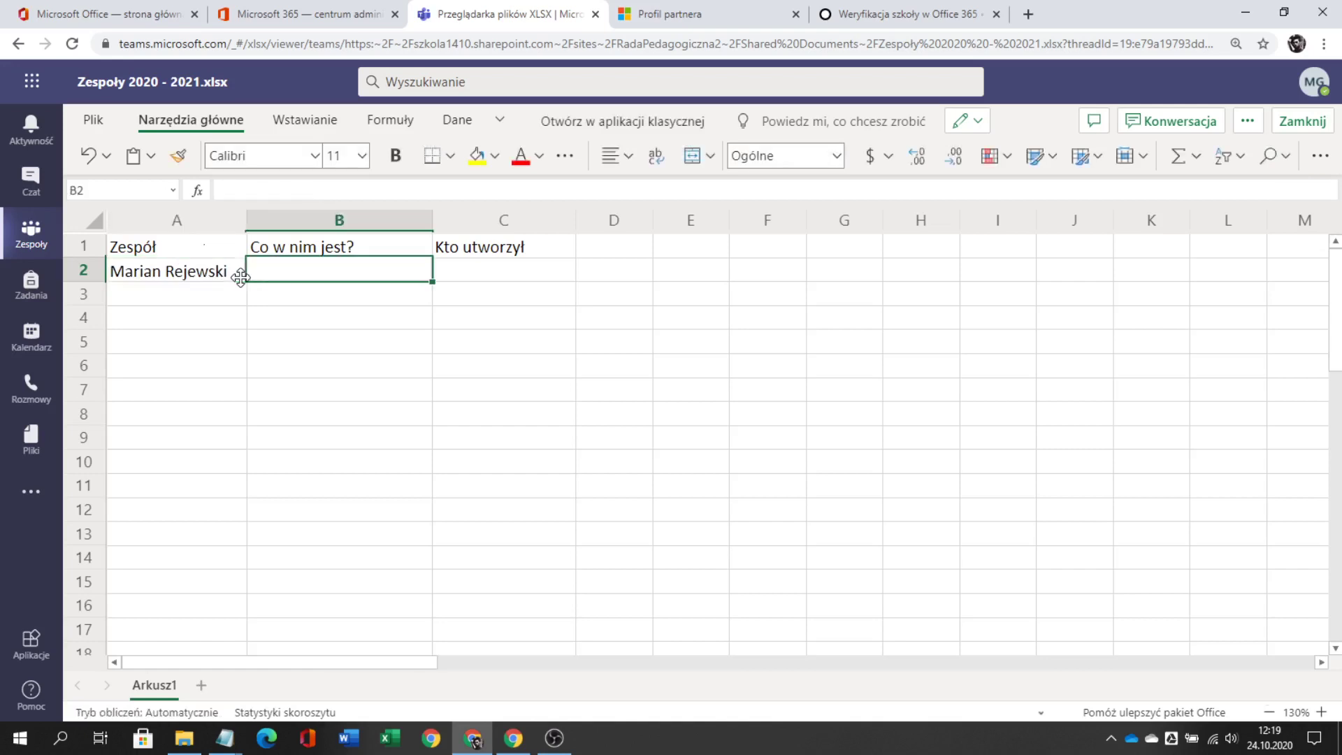
text(VA - )
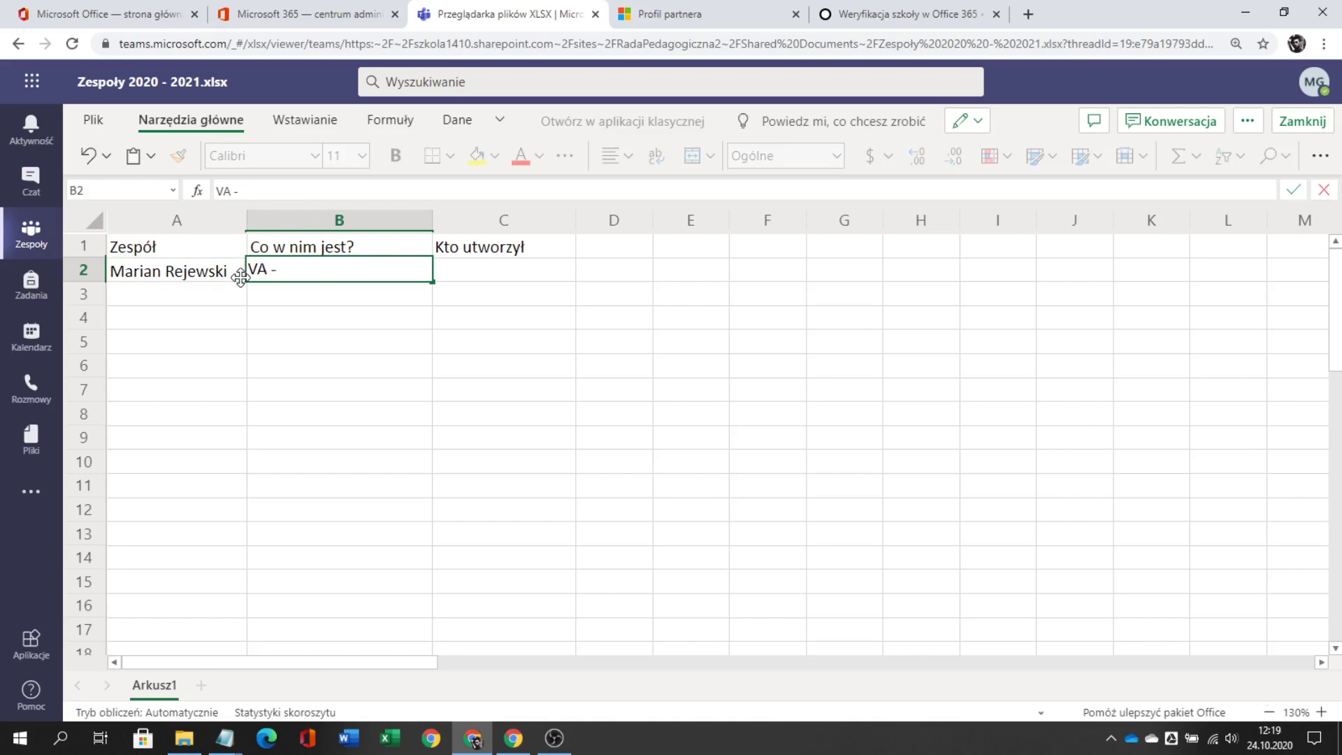
text(Matematyka)
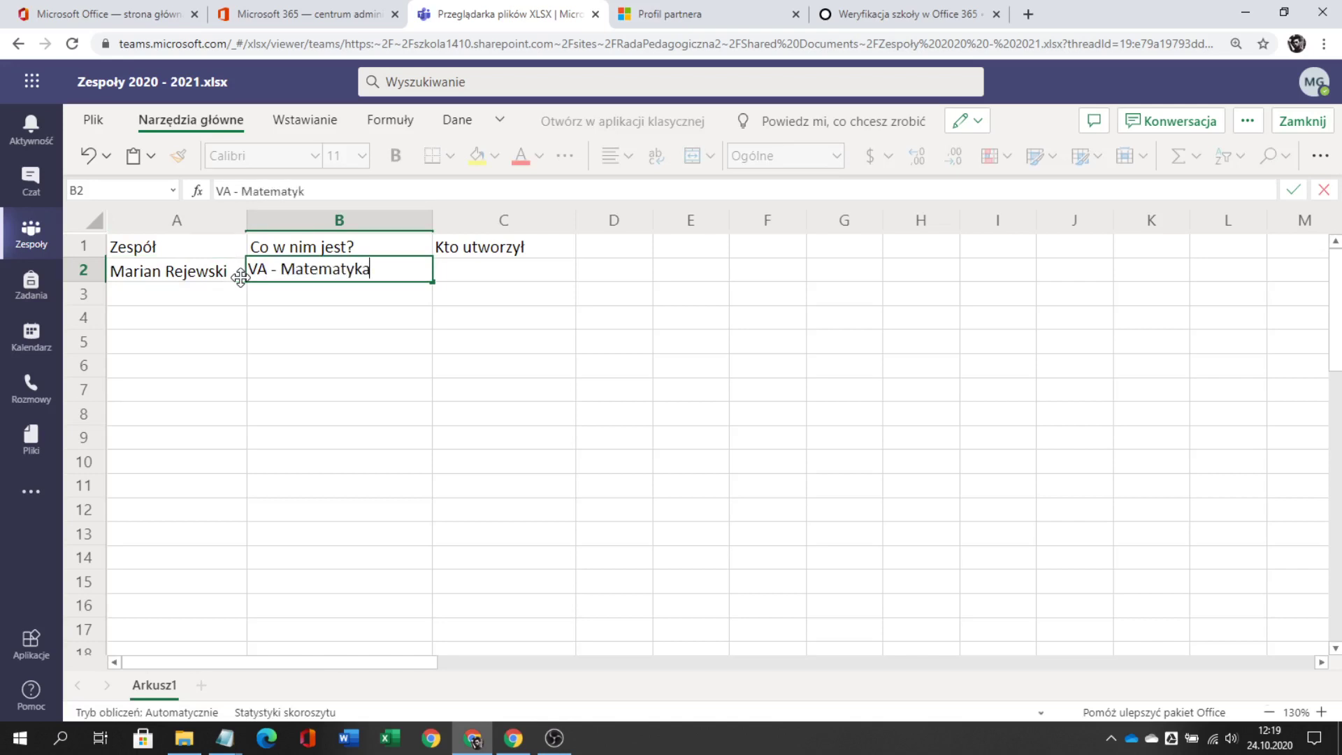
key(Tab)
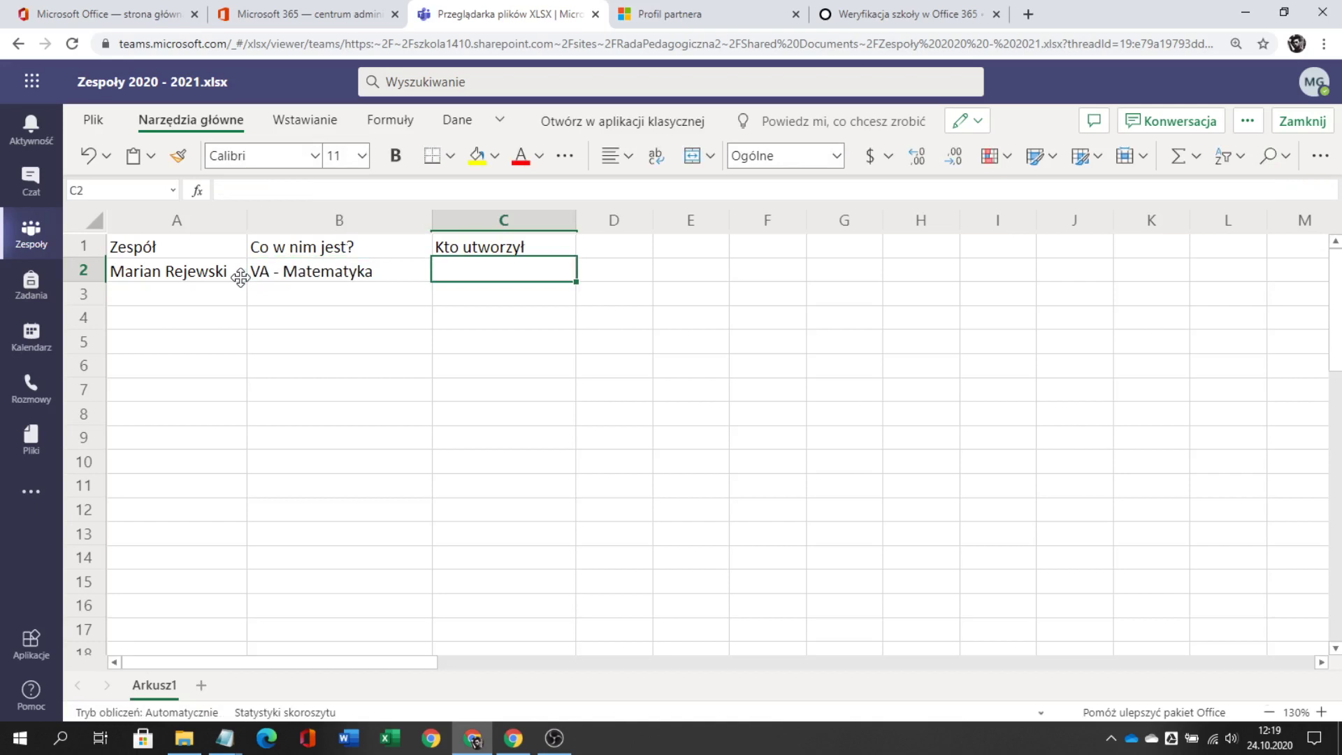
text(Adam)
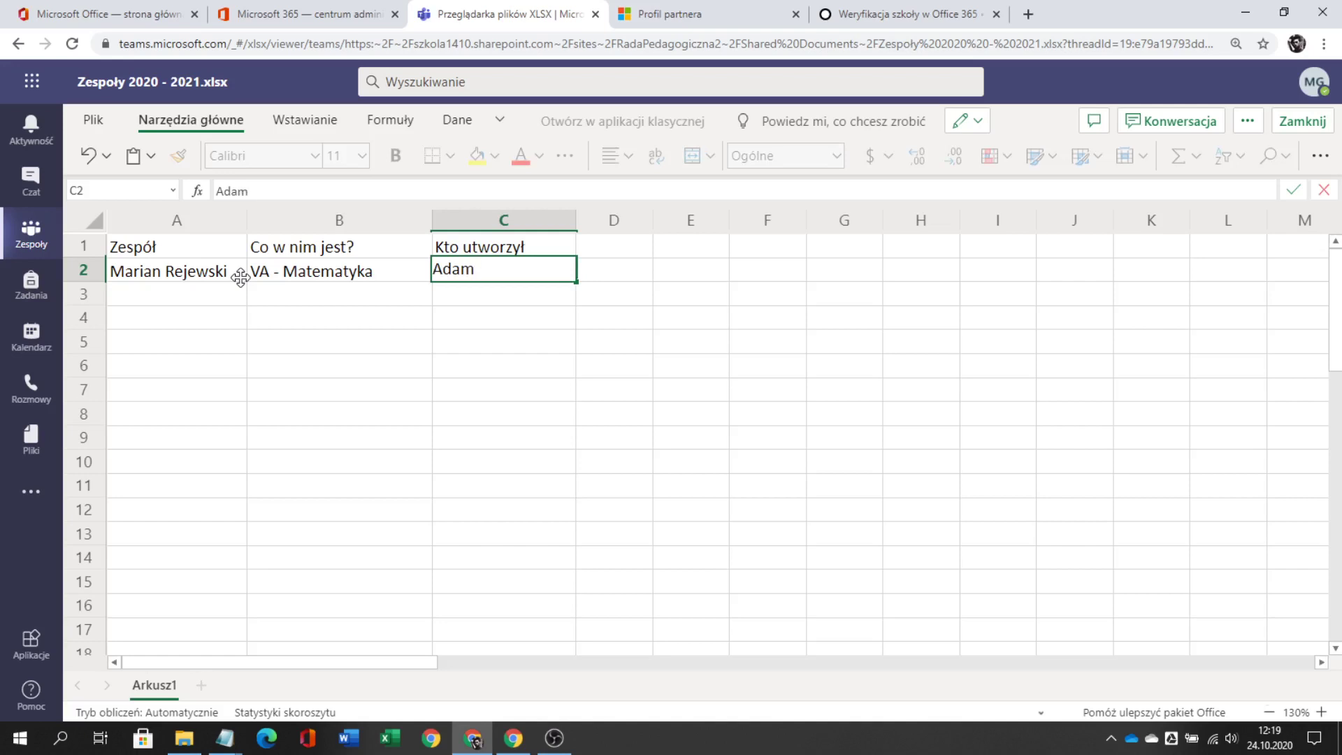
key(BackSpace)
key(BackSpace)
key(BackSpace)
key(BackSpace)
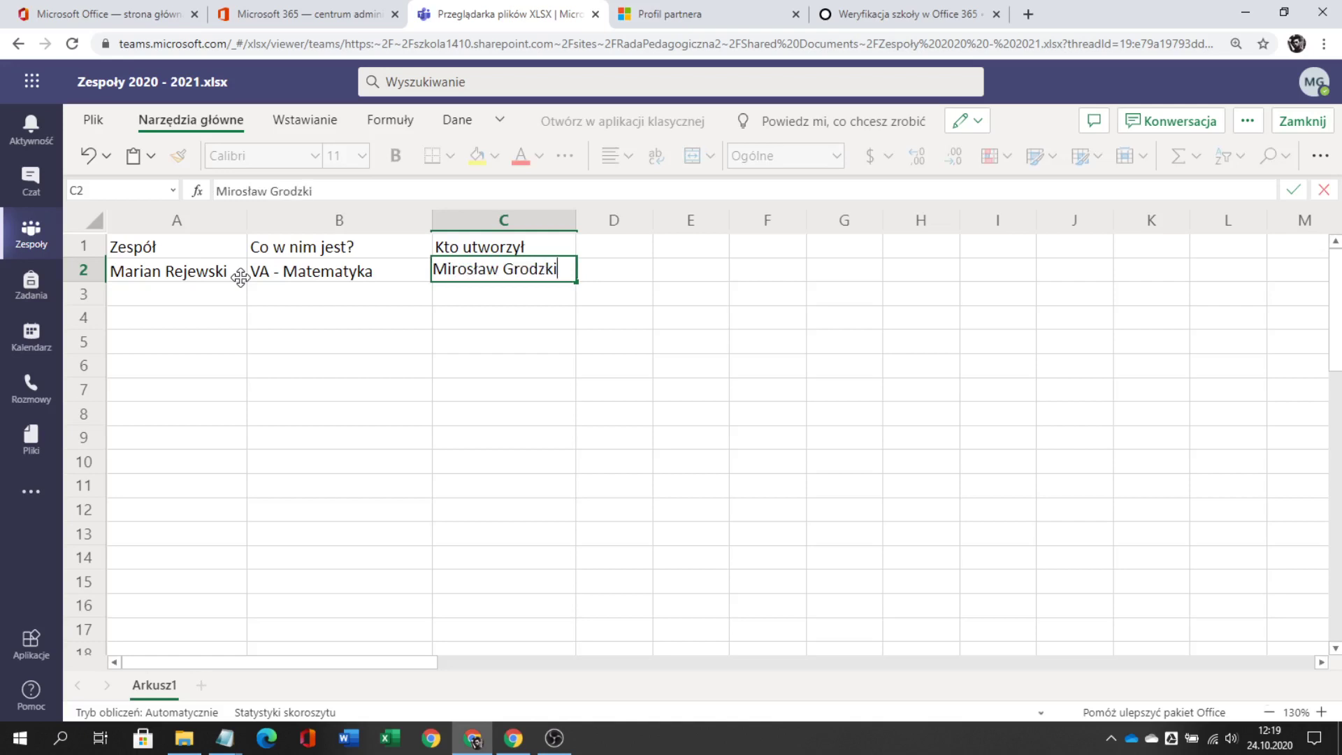
key(Return)
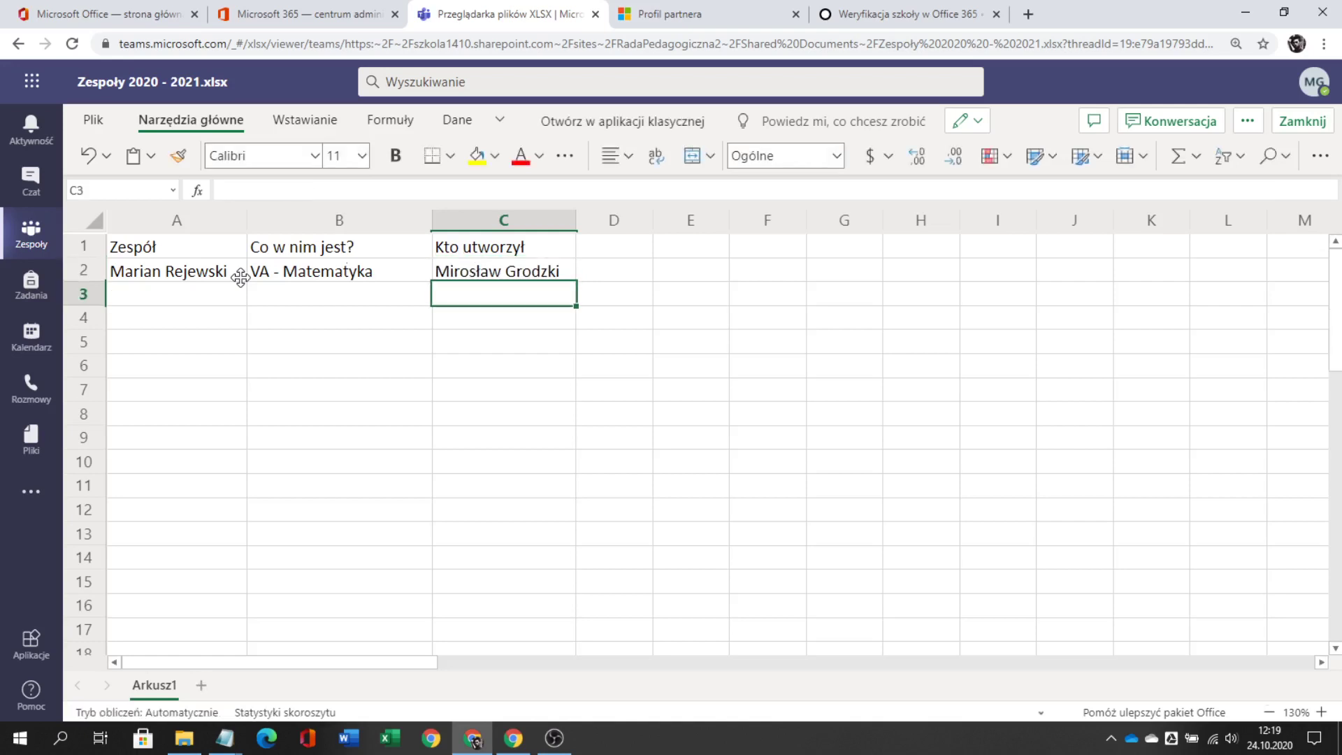
- Enter the second teacher team in A3 with VB - Matematyka in B3
click(153, 293)
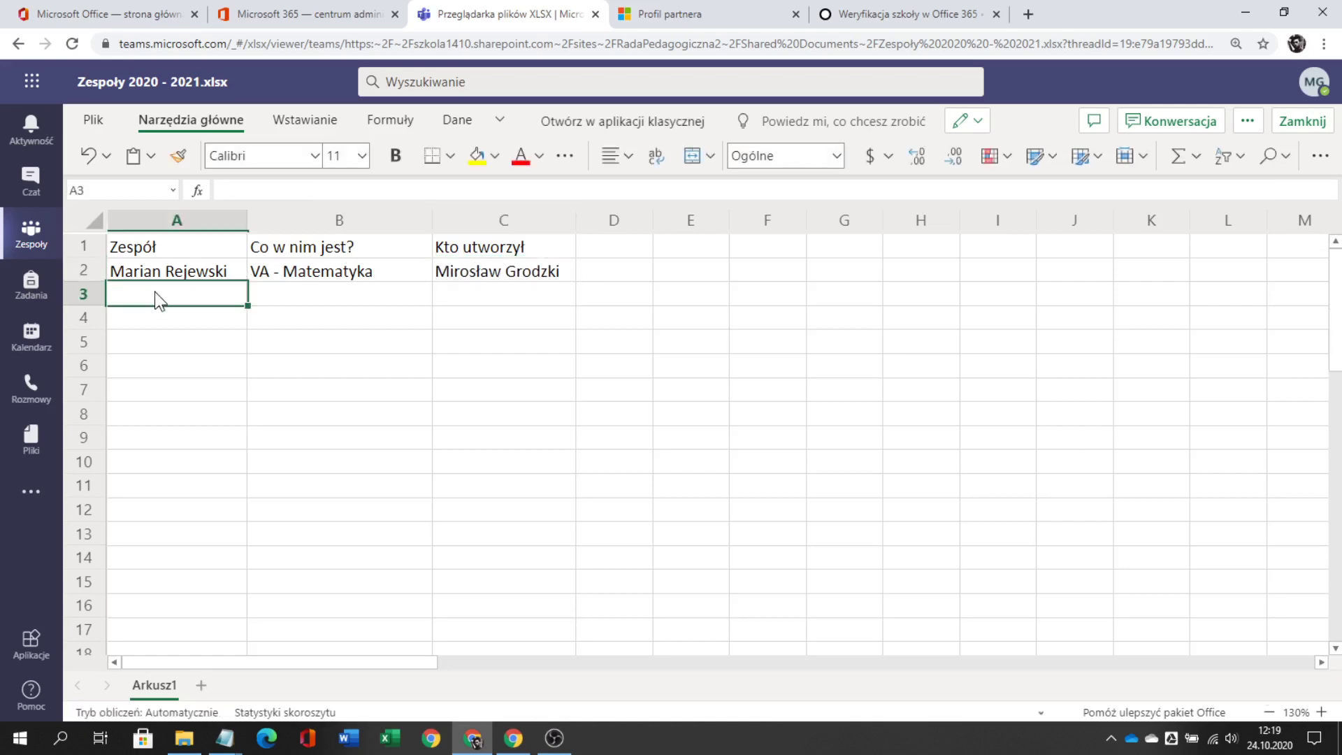
text(Jerz)
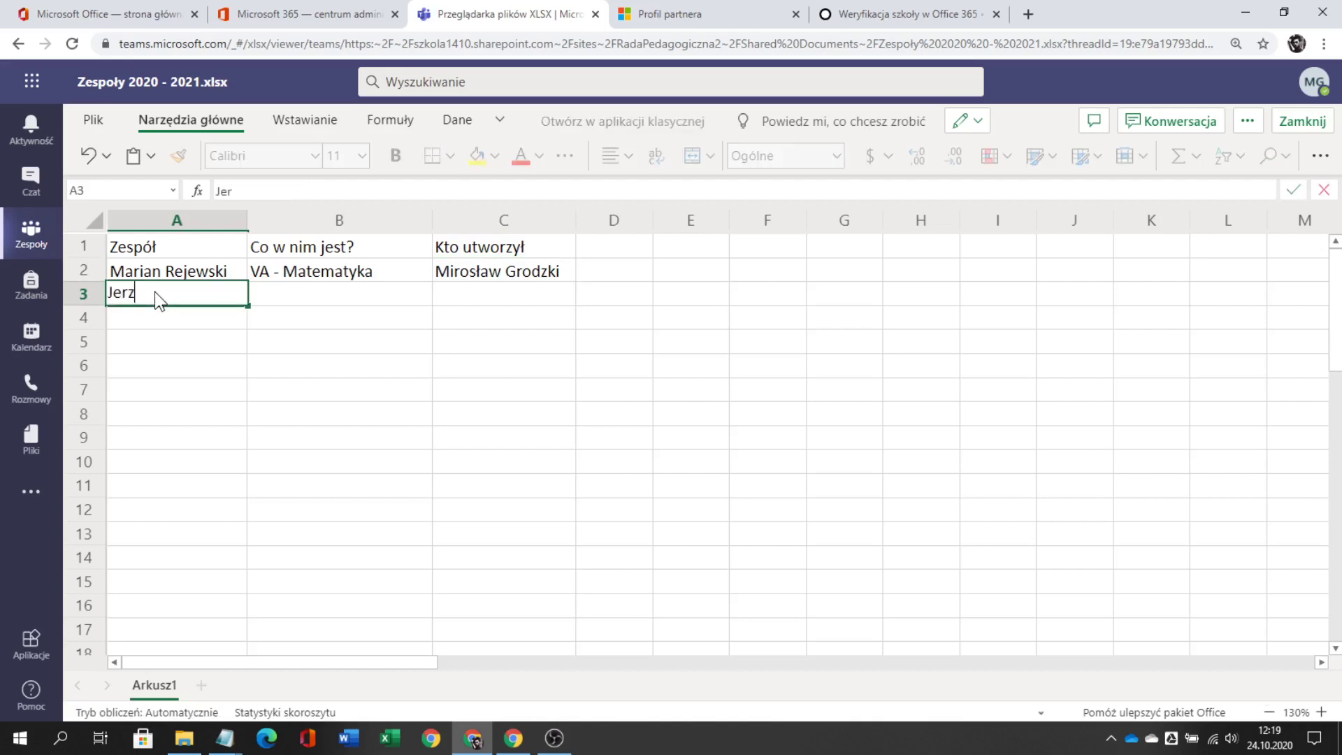
text(y Różycki)
key(Tab)
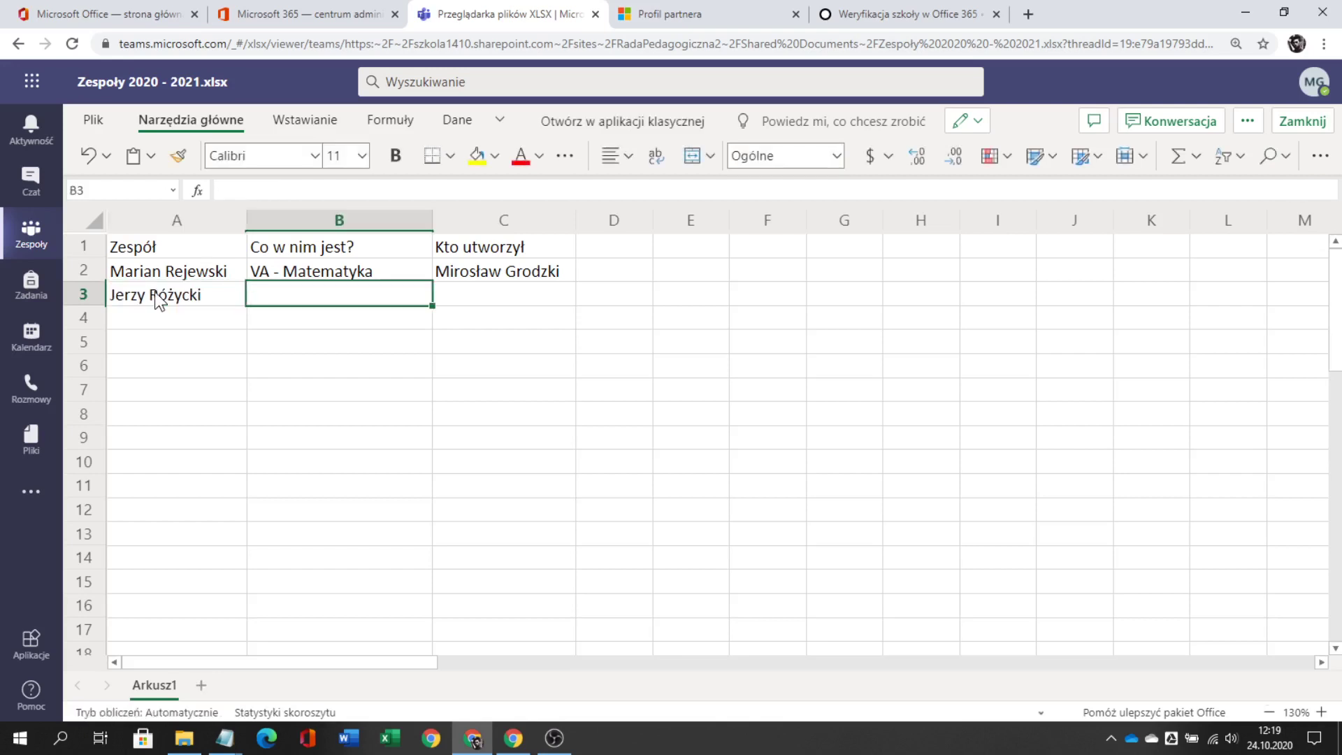
text(VB - )
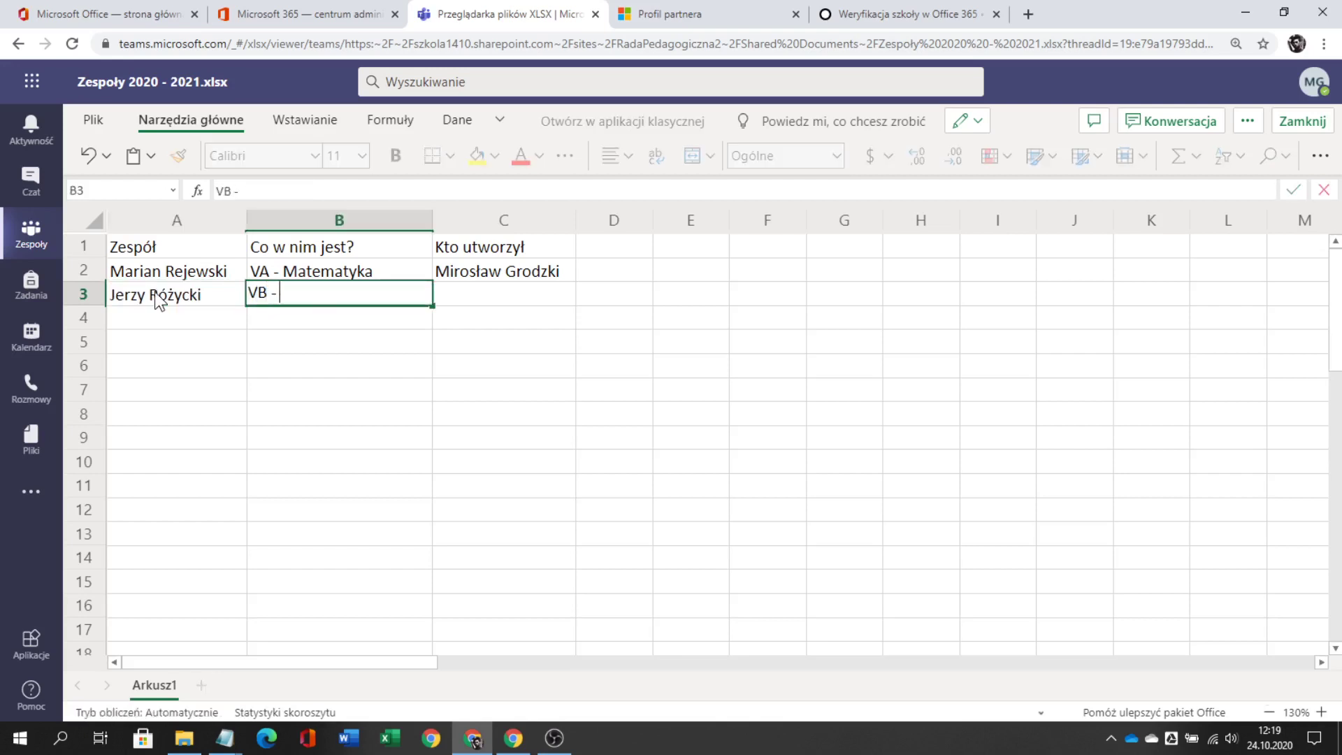
text(Matemat)
text(y)
key(BackSpace)
text(tematyka)
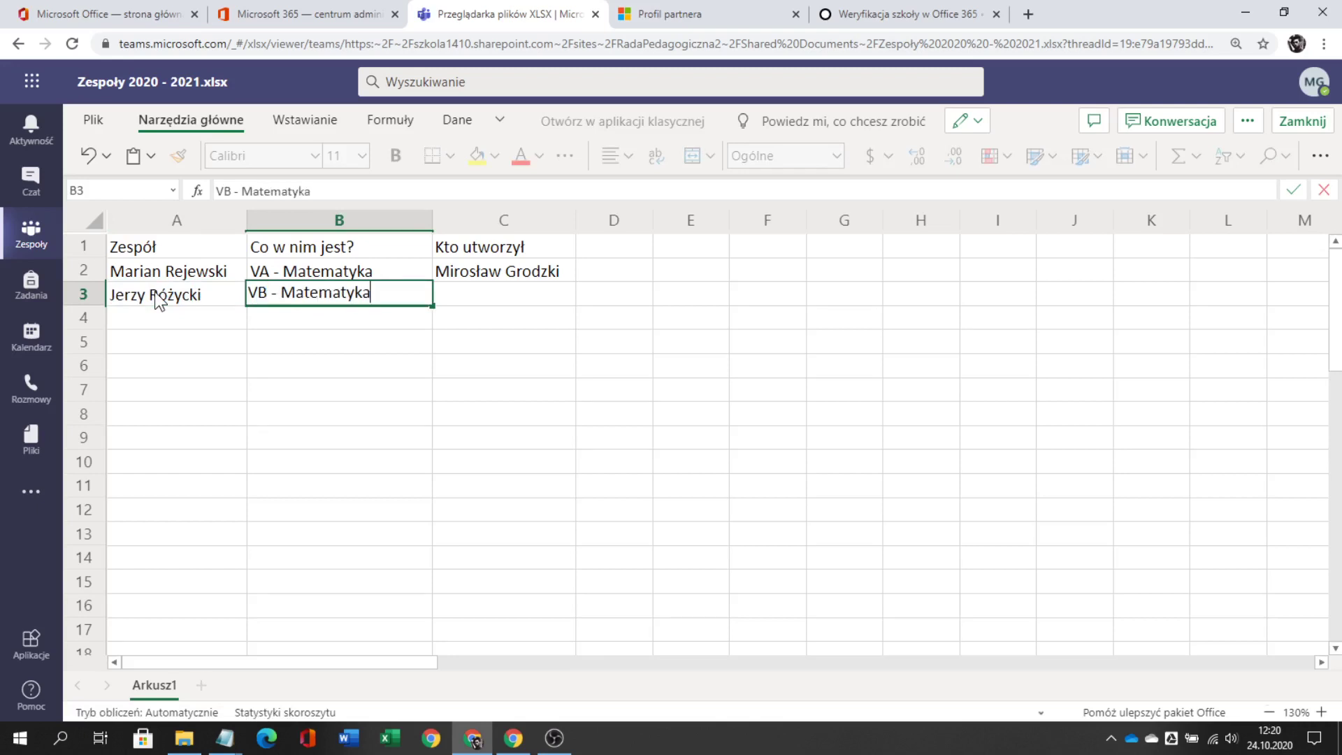
key(Tab)
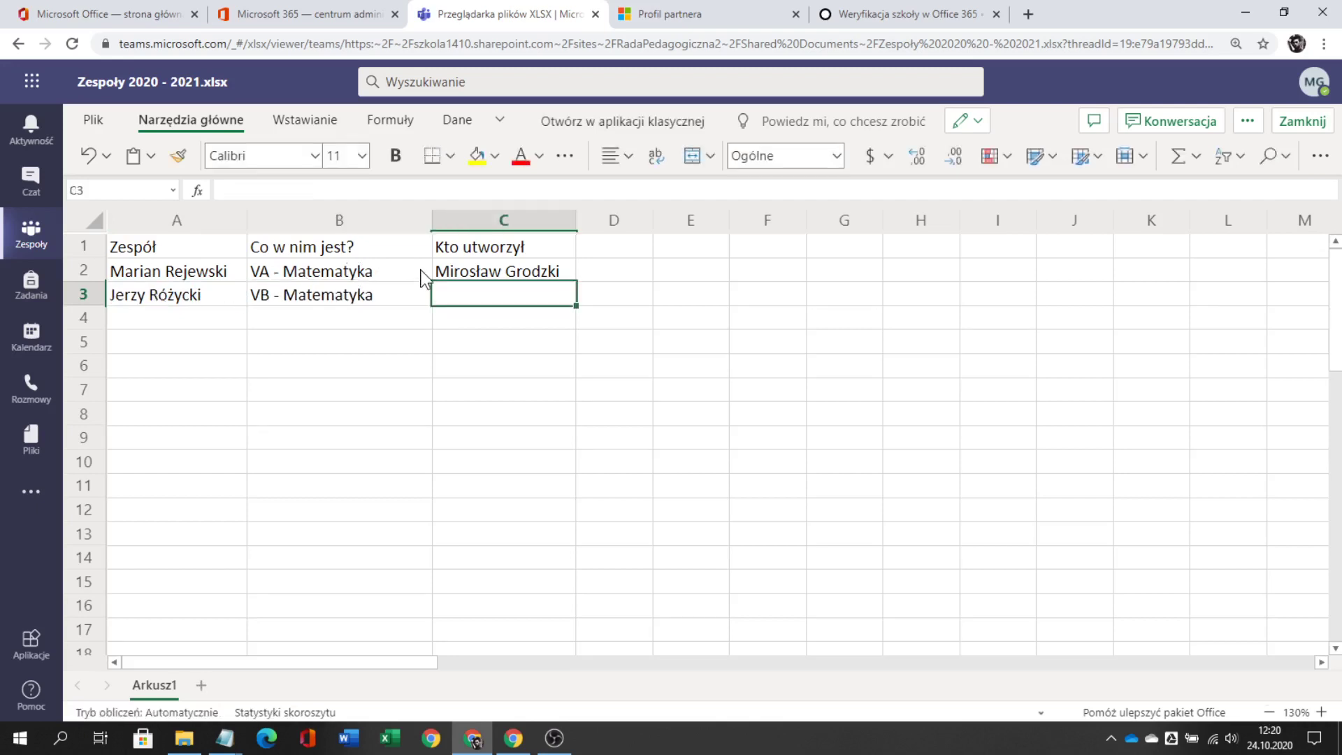
click(485, 270)
- Fill the creator's name and VB - Matematyka down through row 5
drag(575, 281, 560, 353)
click(171, 301)
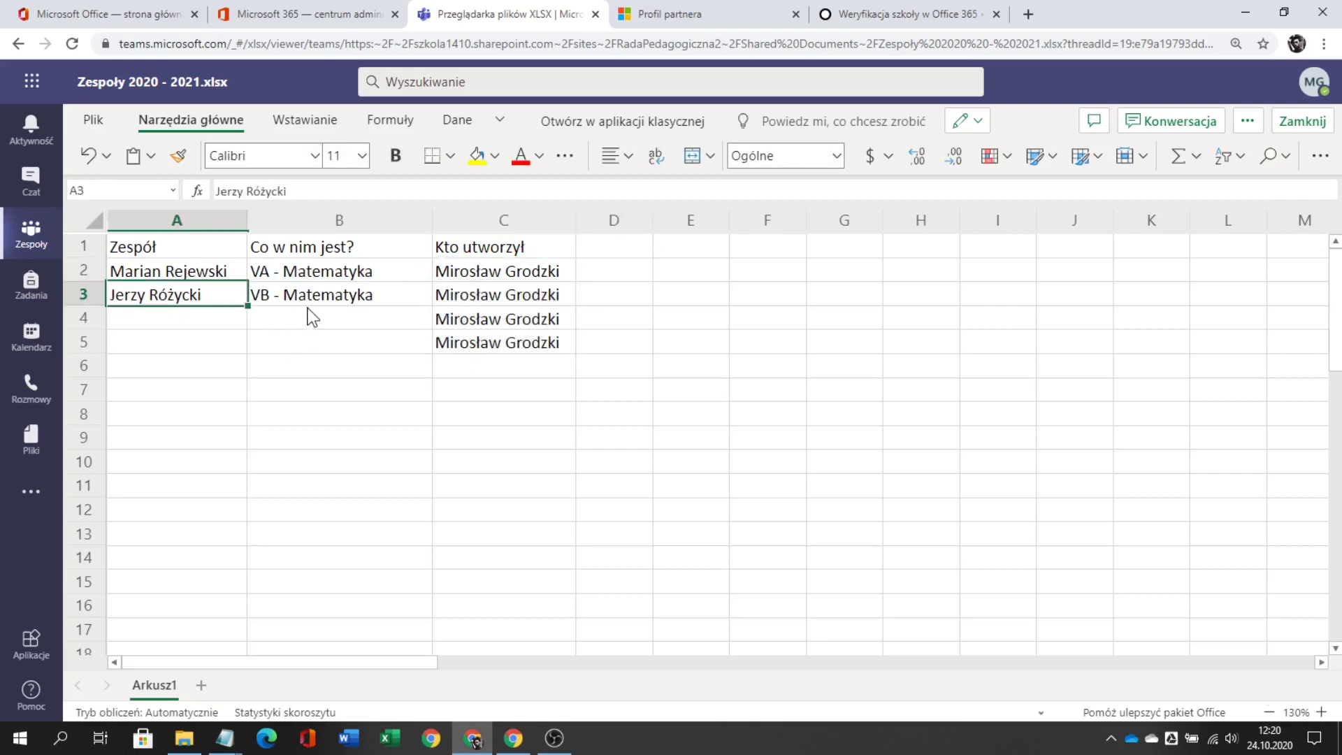
click(330, 297)
drag(436, 313, 429, 351)
- Enter the third team's name in A4 and change its class in B4 to VC - Matematyka
click(236, 322)
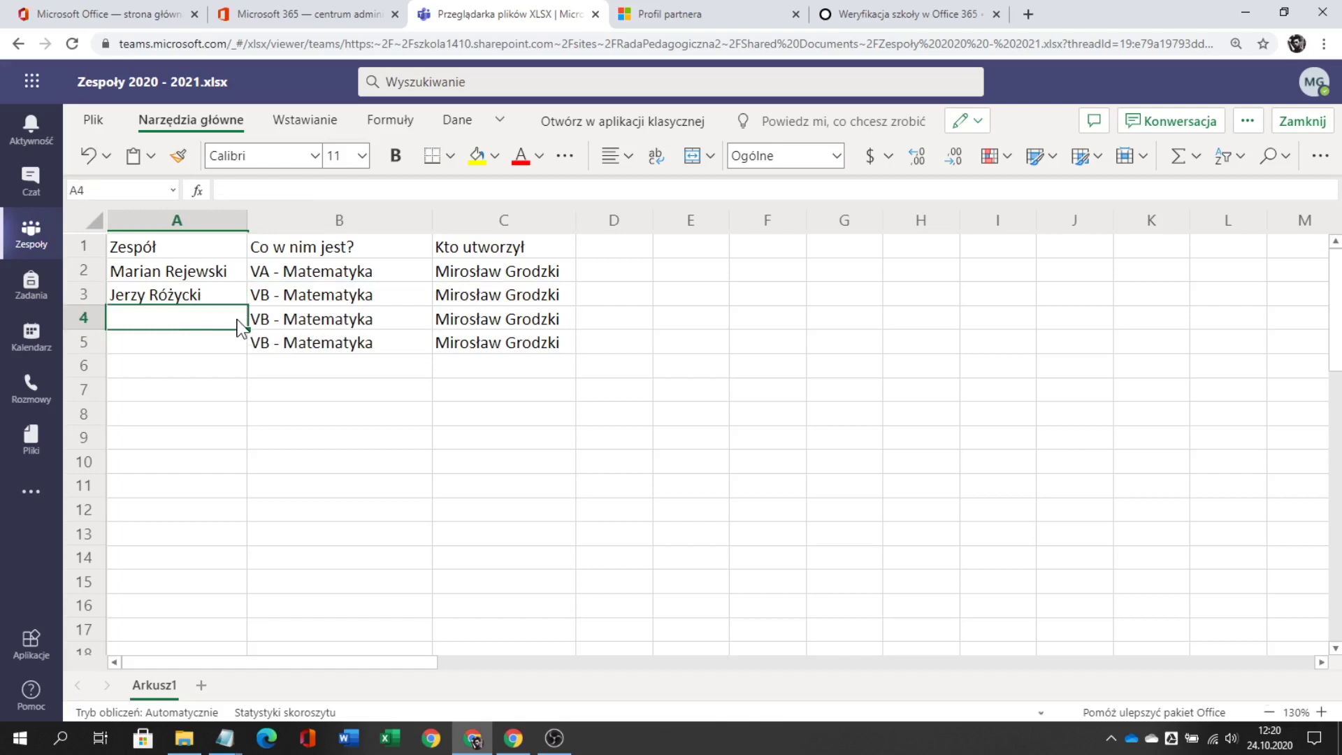
text(Henryk)
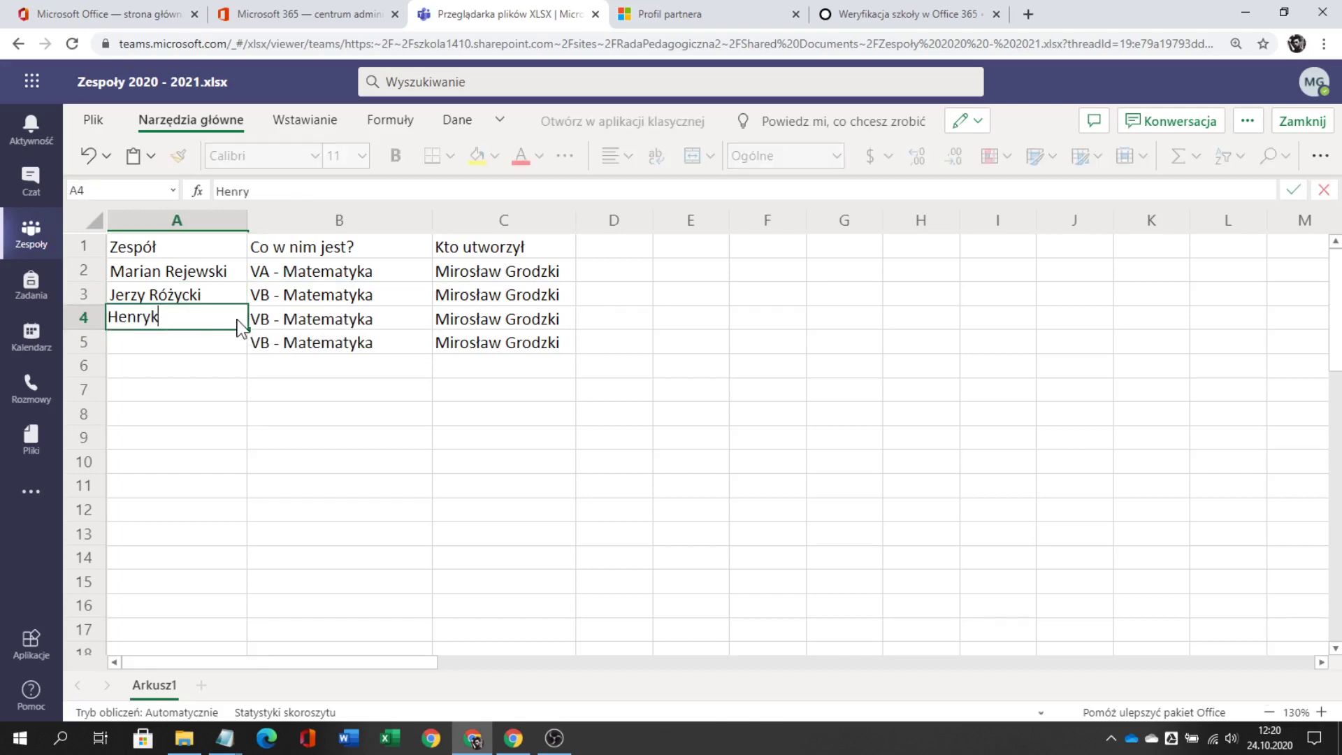
text( Zygalski)
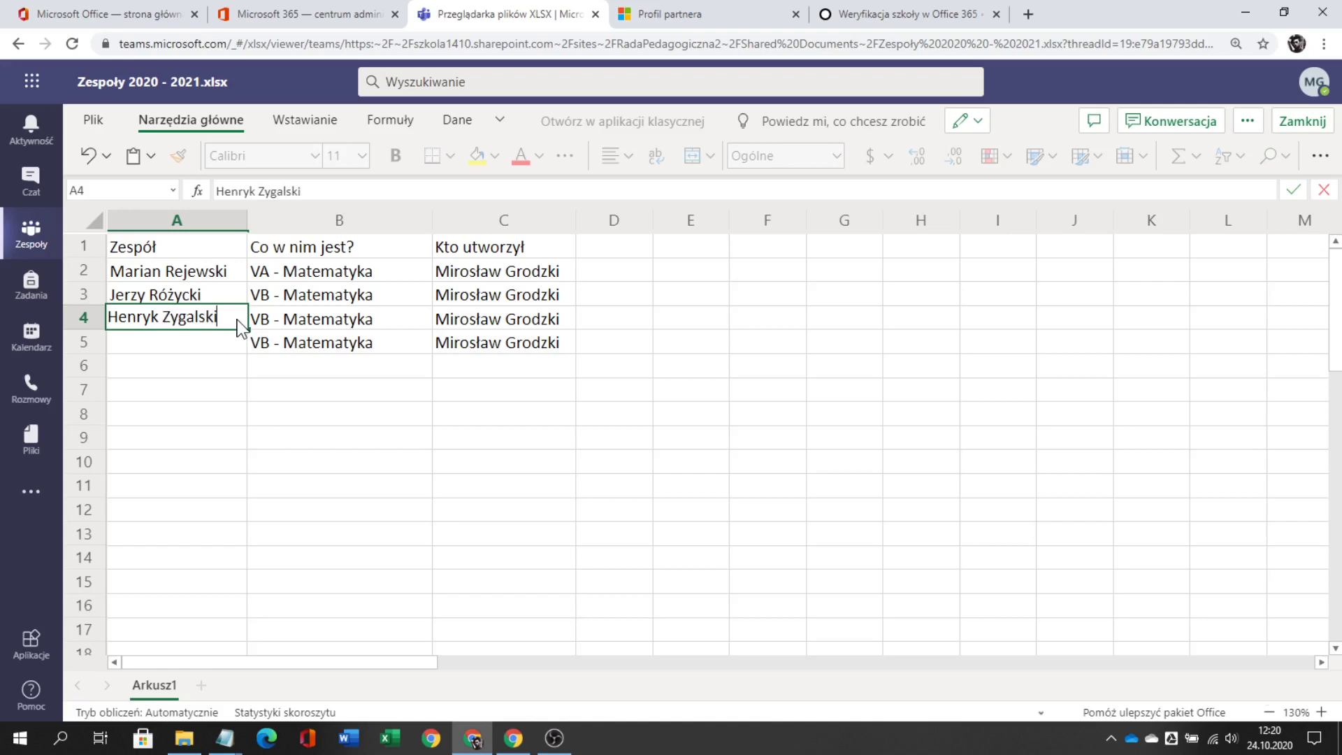
key(Tab)
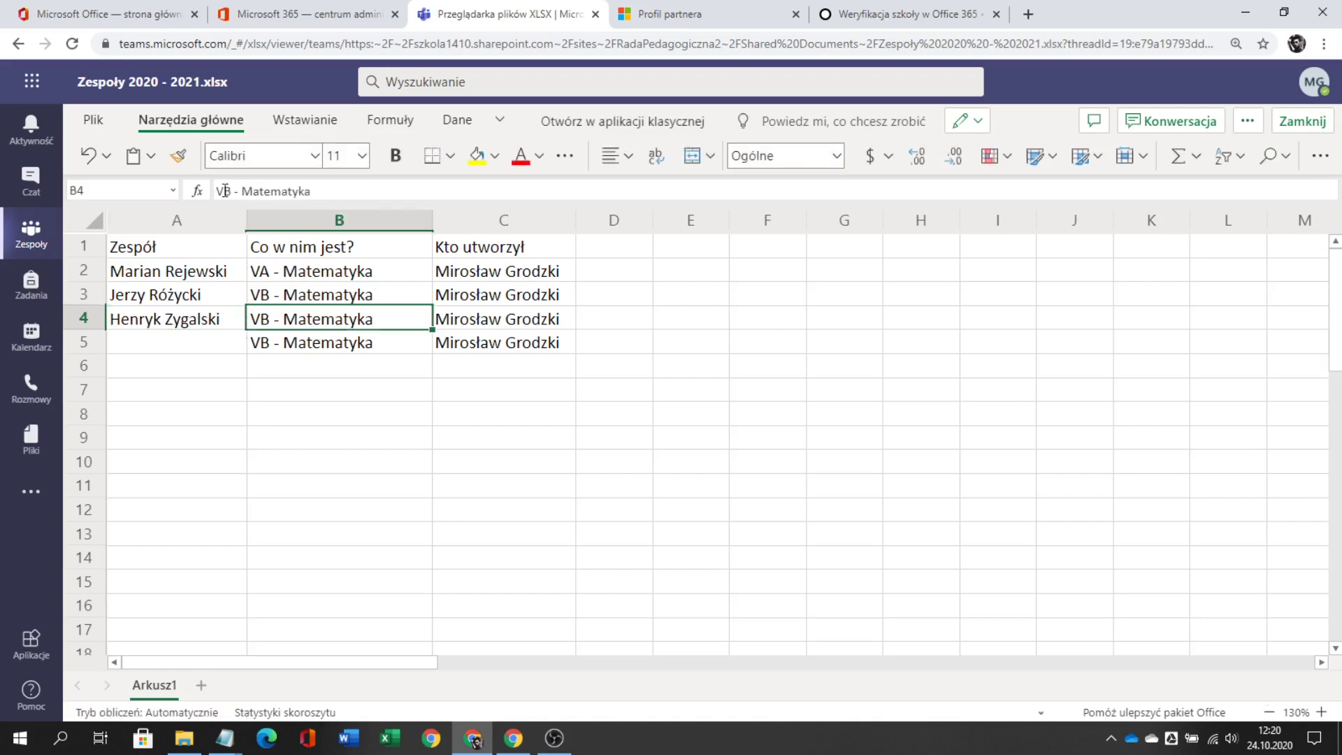
click(224, 191)
text(C)
key(Delete)
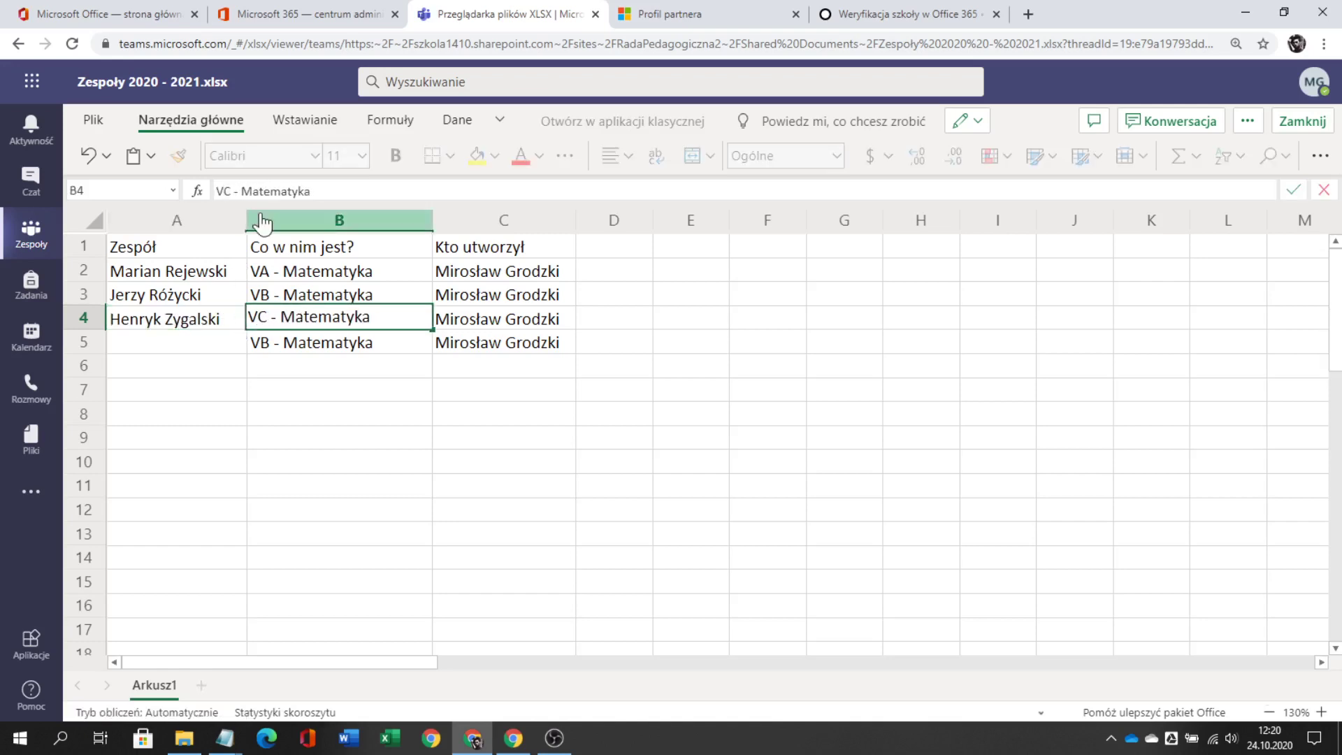
key(Return)
- Enter the fourth team's name in A5, correcting the misspelled surname
key(Left)
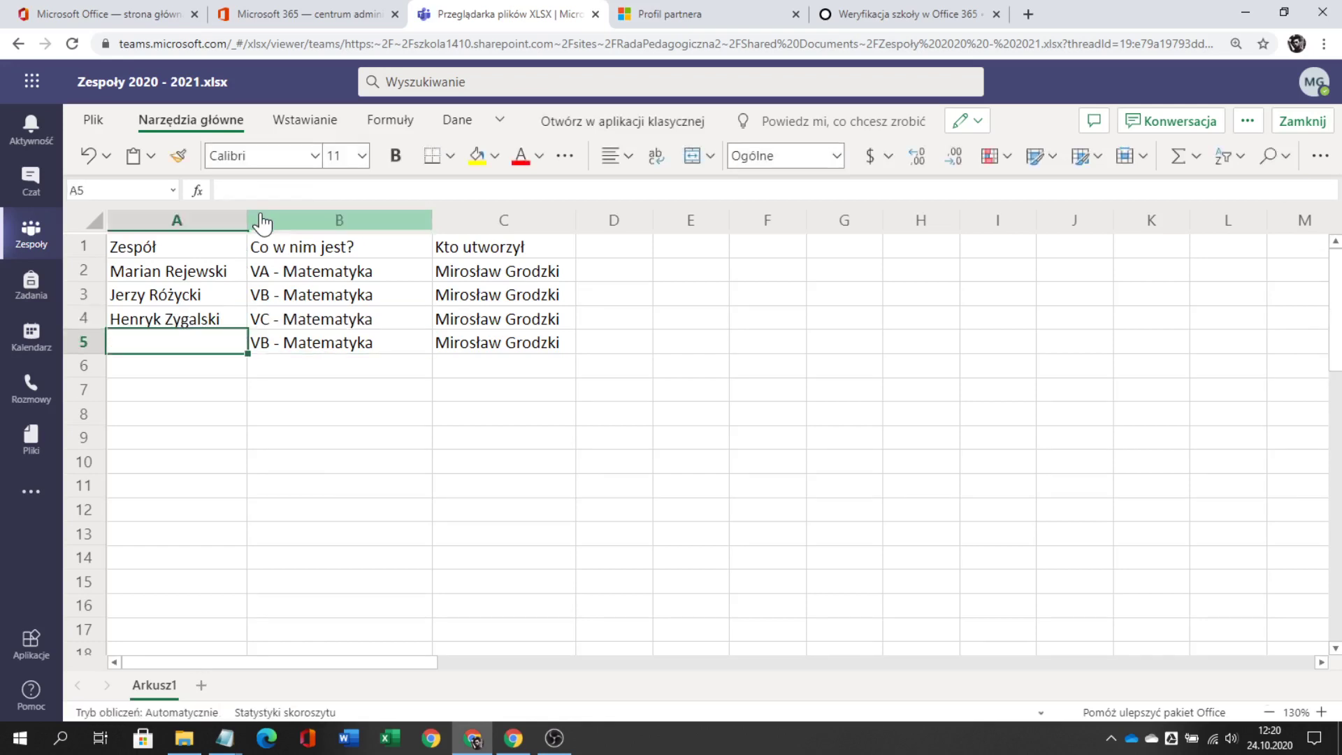
text(S)
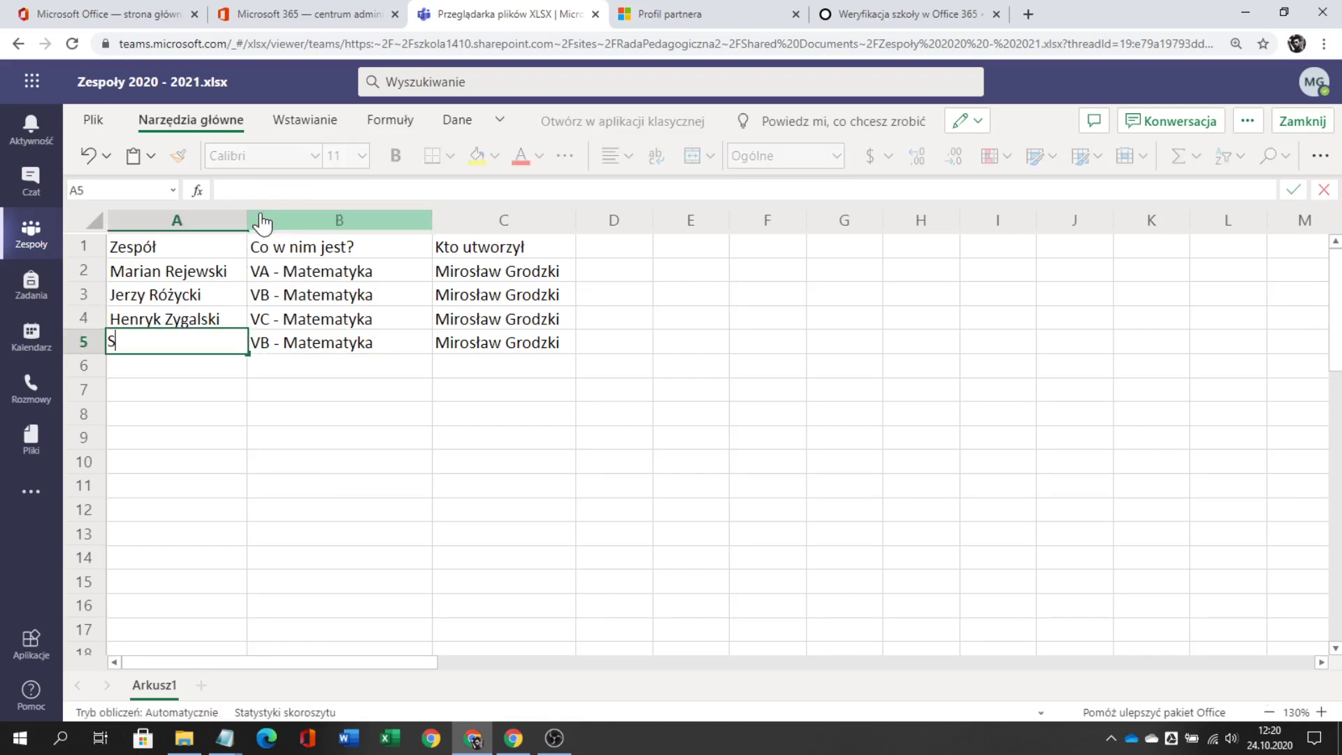
text(tefan Bahach)
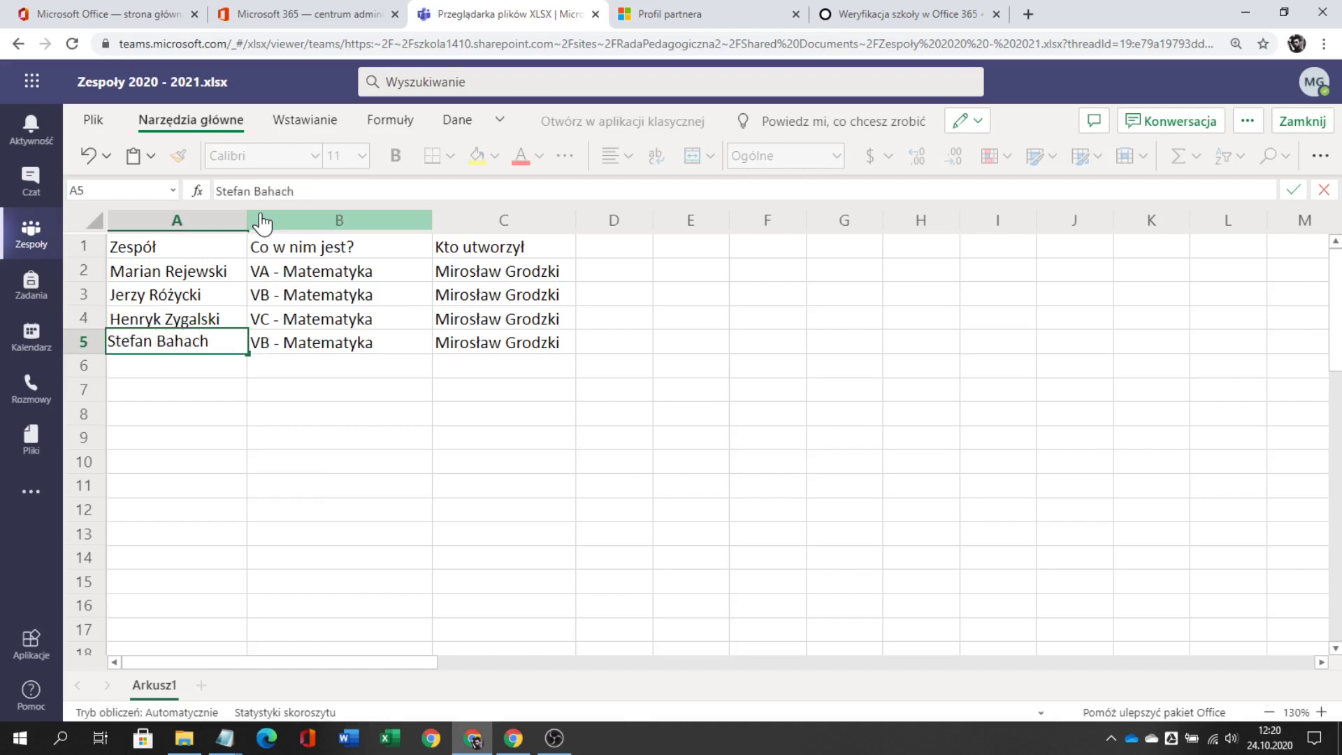
key(Return)
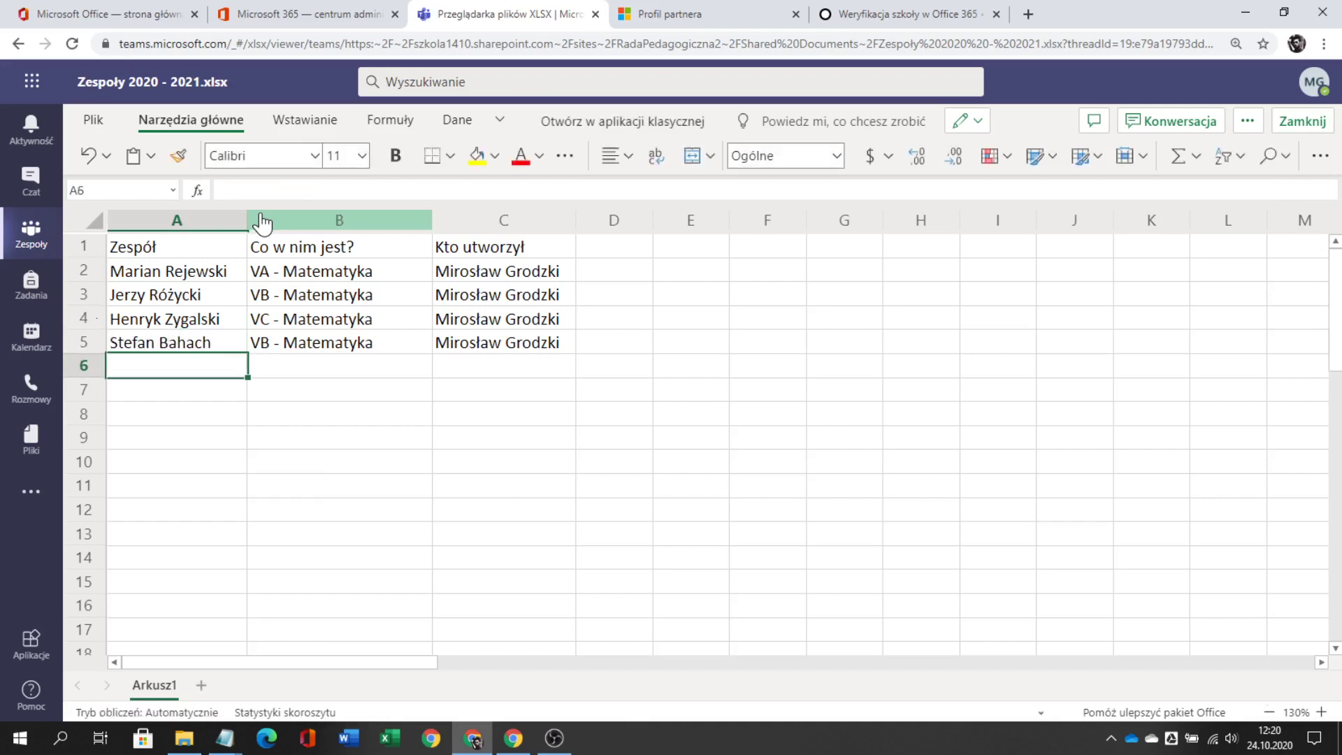
key(Up)
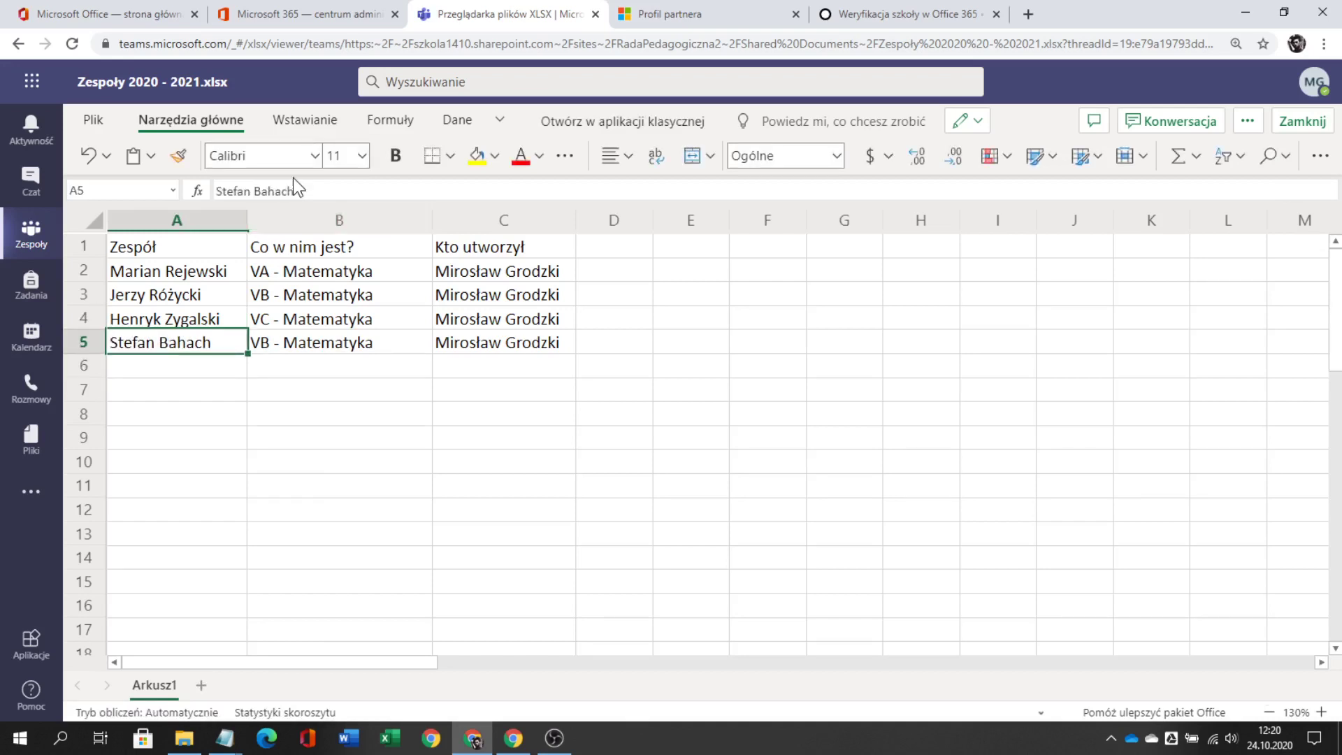
click(280, 182)
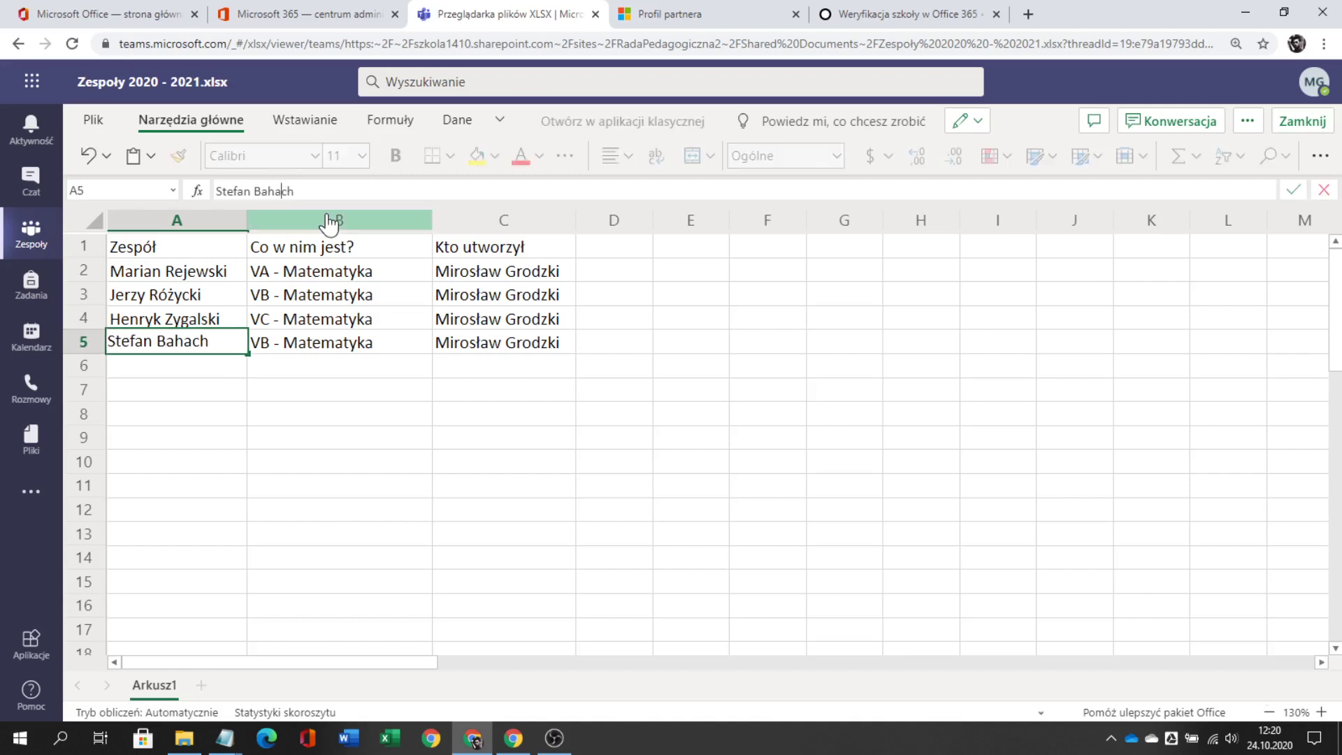
key(BackSpace)
text(n)
key(Return)
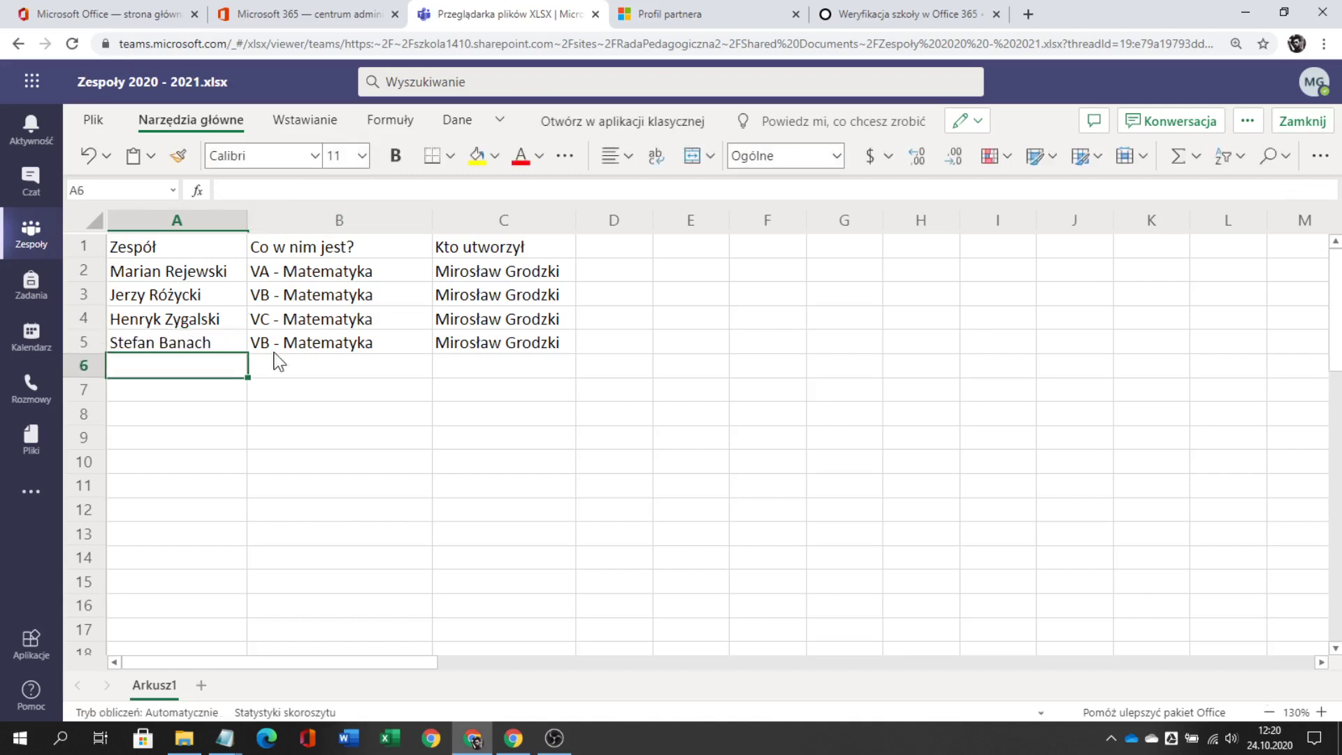
- Change the class in B5 to VD - Matematyka
click(276, 350)
click(231, 191)
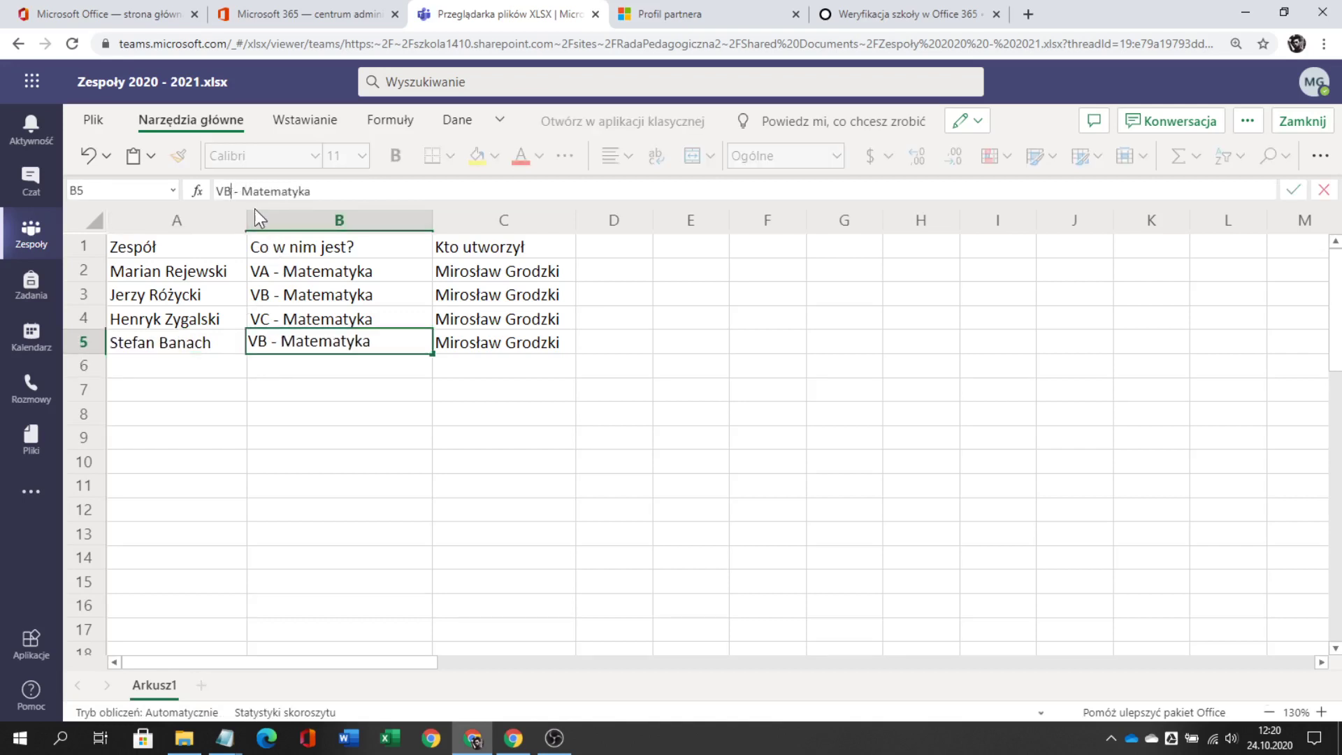
key(BackSpace)
text(D)
key(Return)
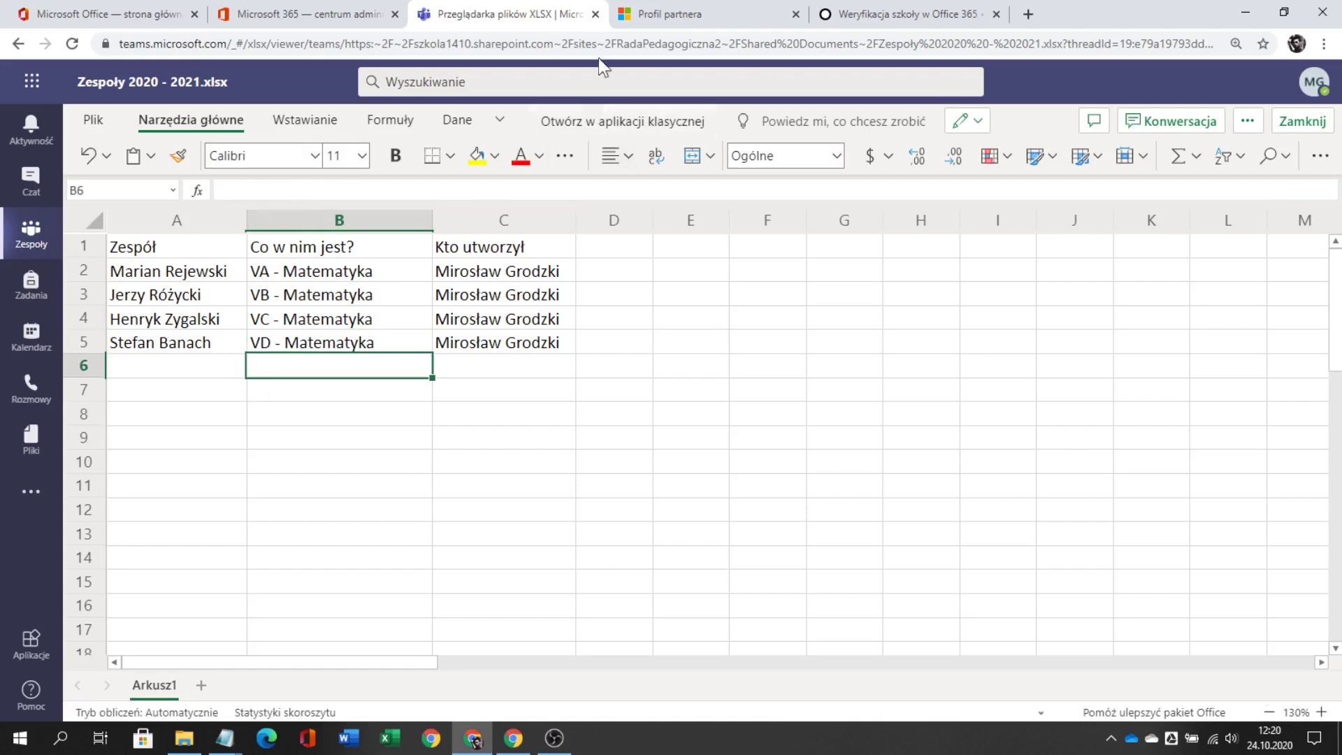
- Close the workbook, reopen Zespoły 2020 - 2021.xlsx to verify A4, then return to Wszystkie zespoły
click(1289, 124)
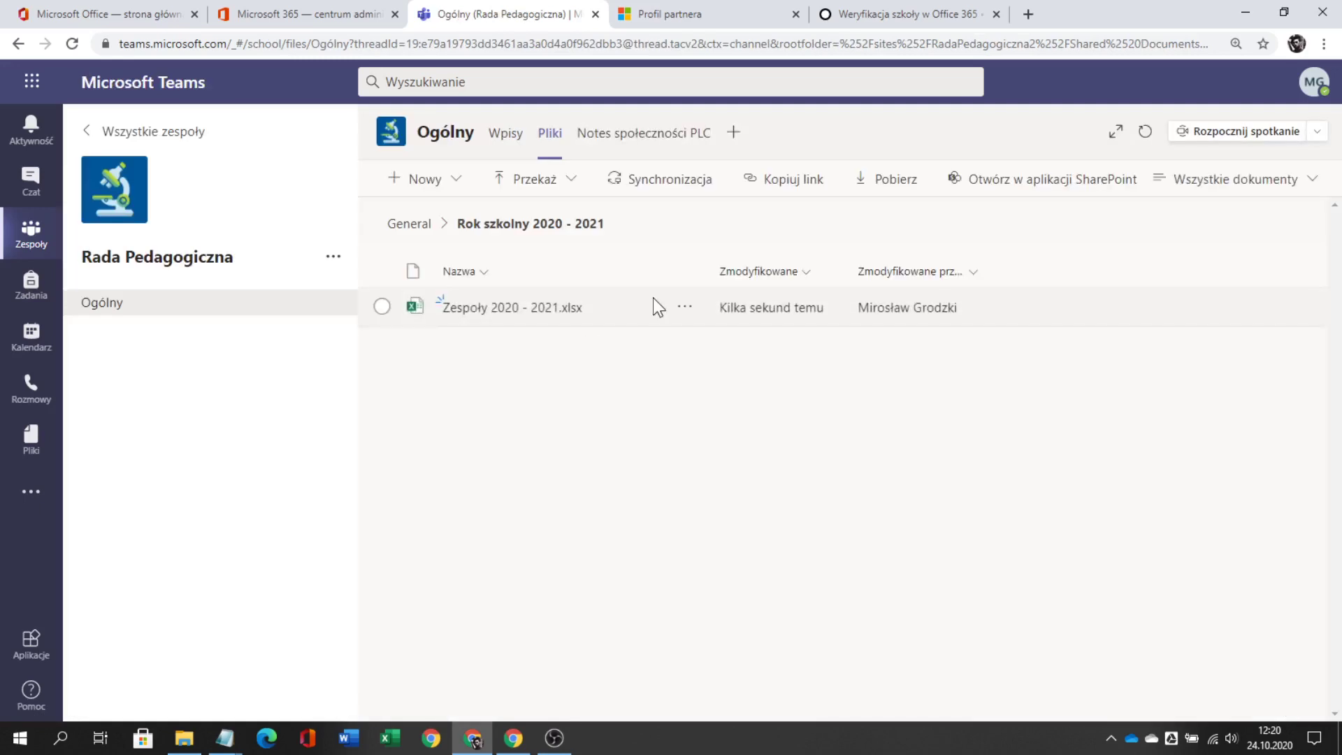
click(482, 306)
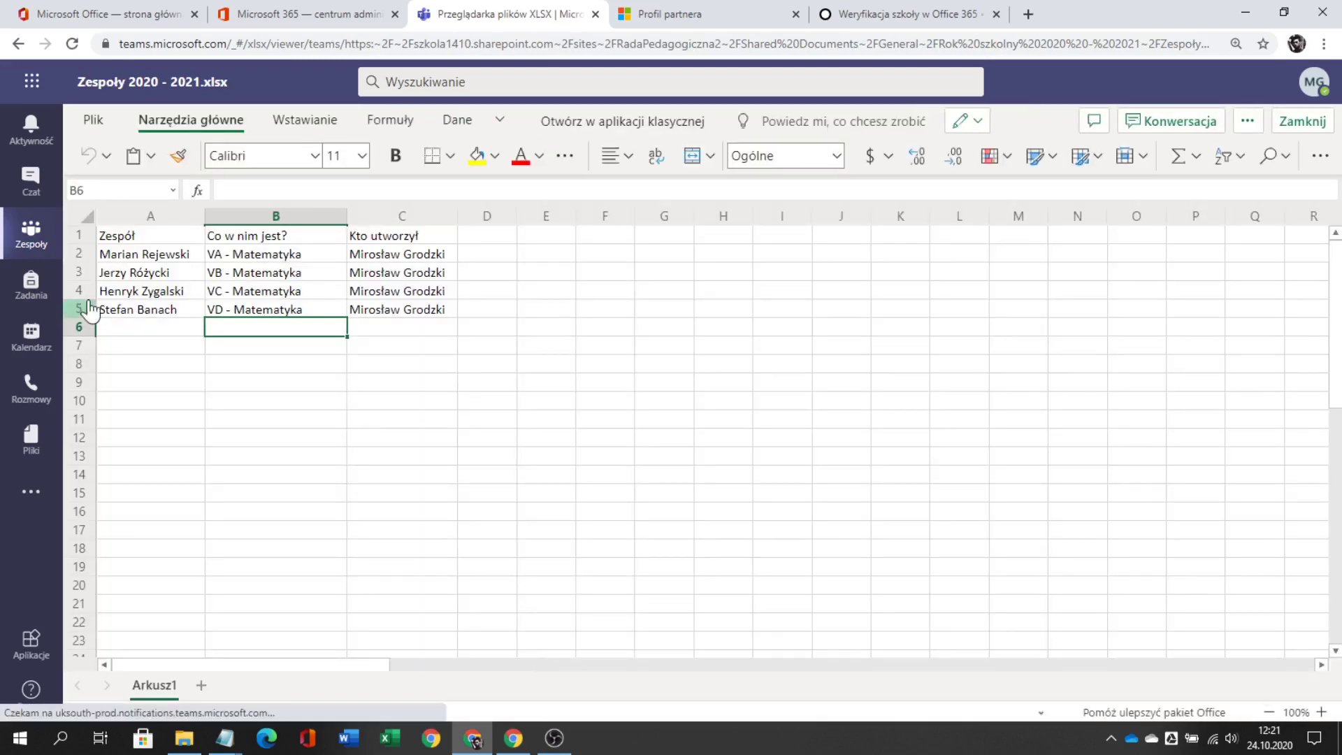
click(143, 292)
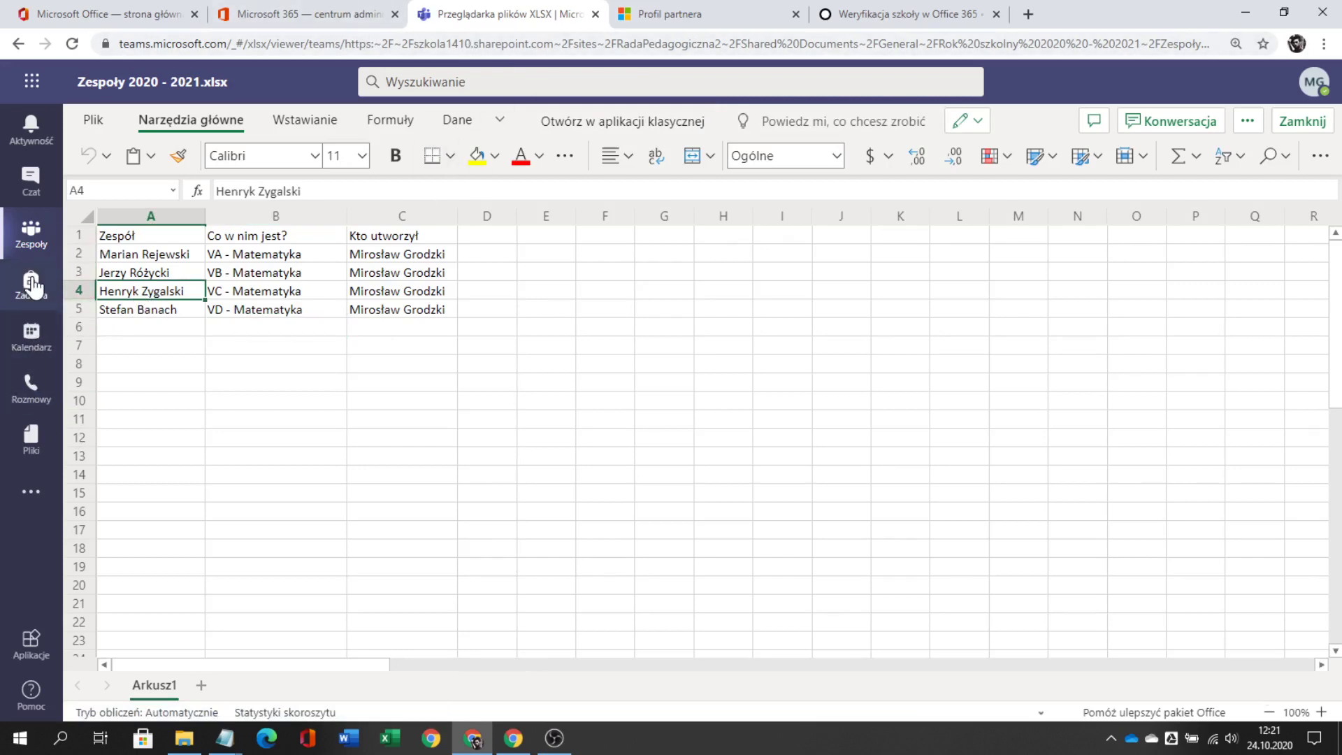
click(31, 238)
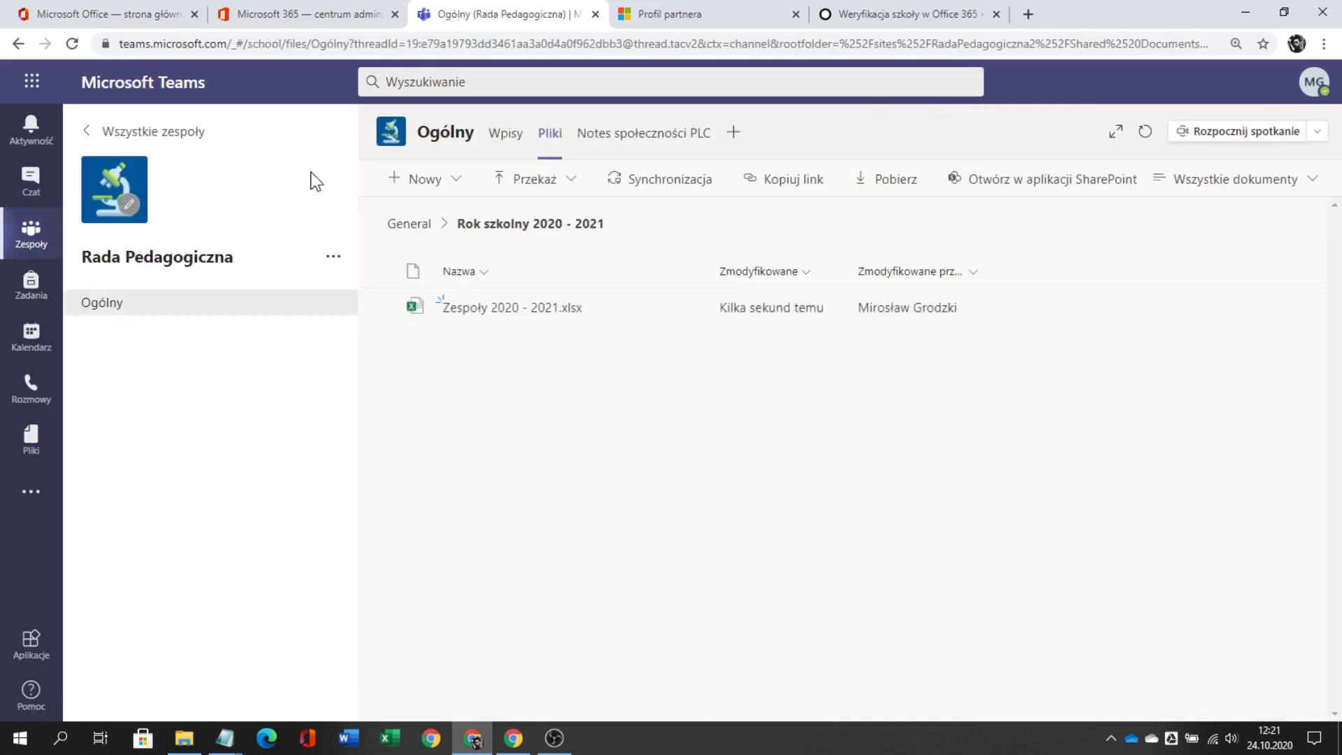
click(162, 130)
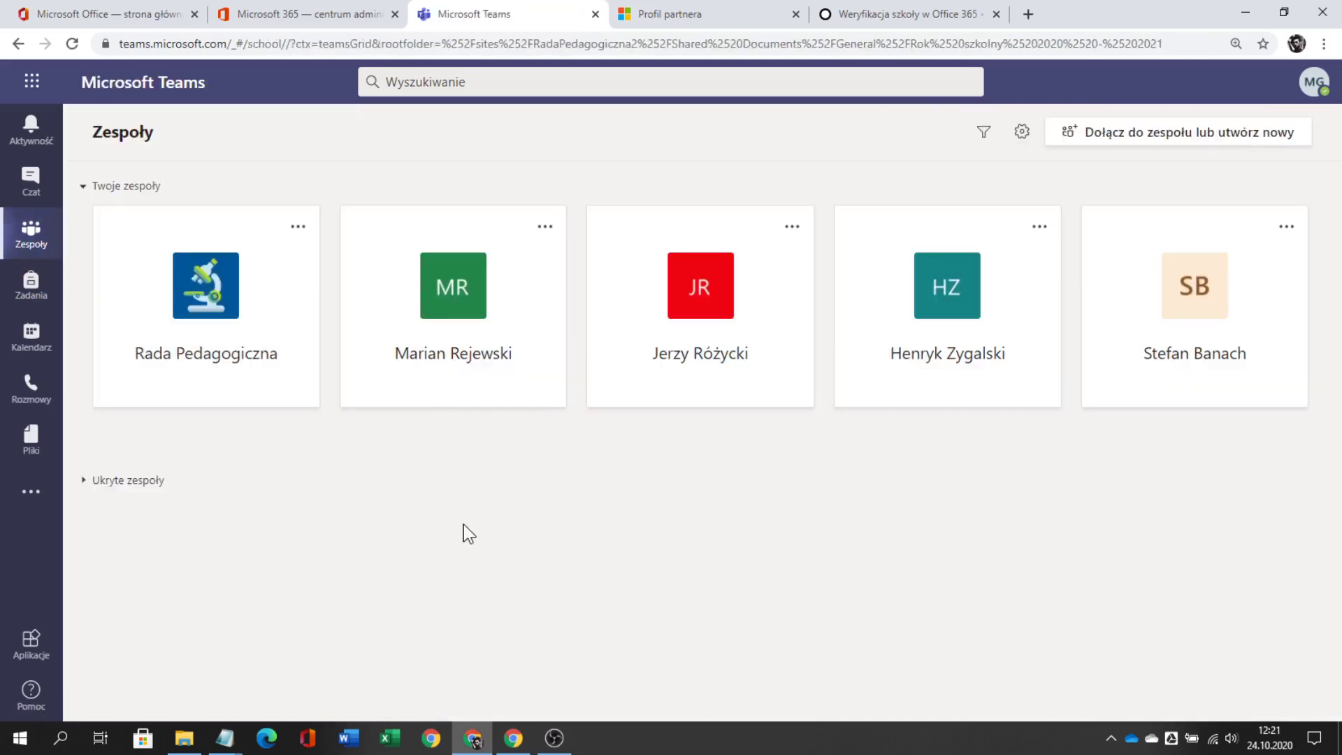